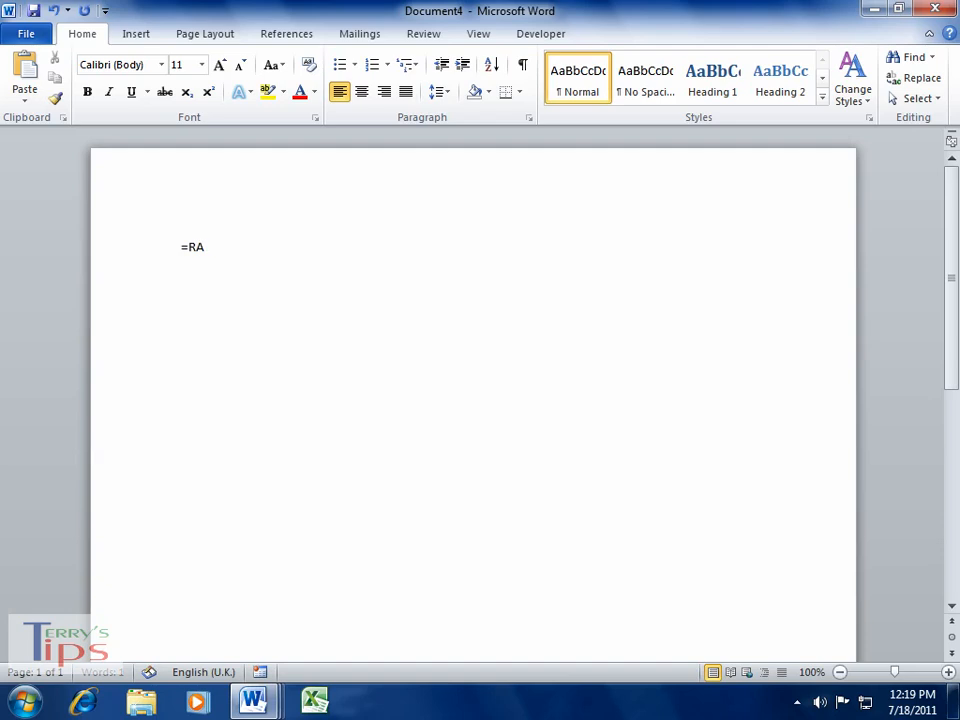
Step: Generate filler text of five paragraphs with five sentences each using the random-text function with arguments (5,5)
{"action": "type", "text": "(5,5)"}
{"action": "key", "text": "Return"}
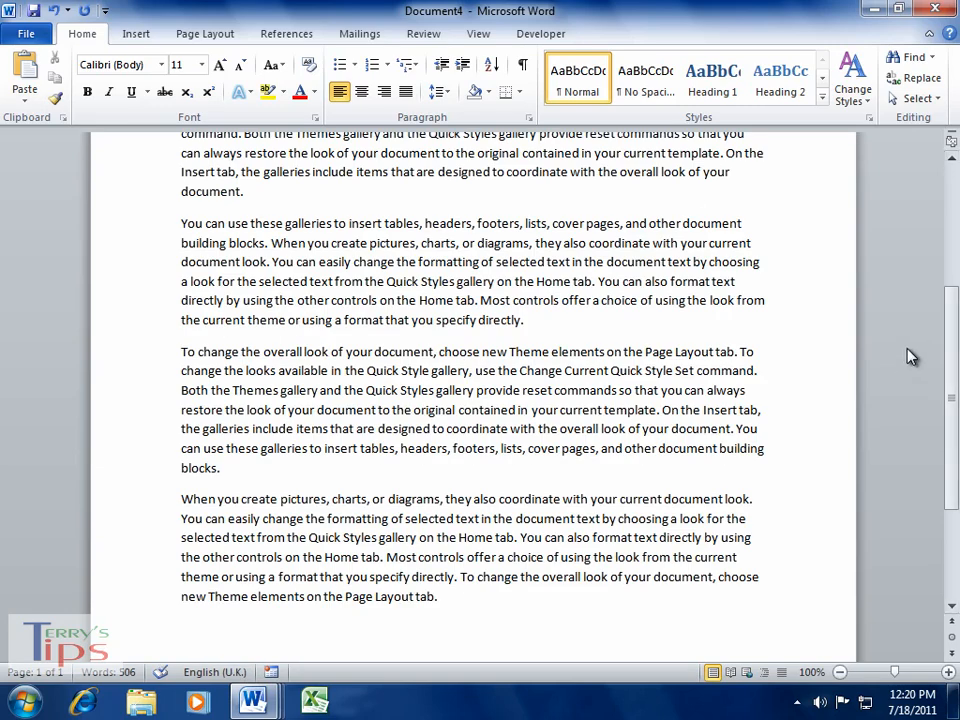
Step: Insert a separate line reading "Heading 1" above the first paragraph of the document
{"action": "left_click_drag", "start_coordinate": [953, 345], "coordinate": [953, 220]}
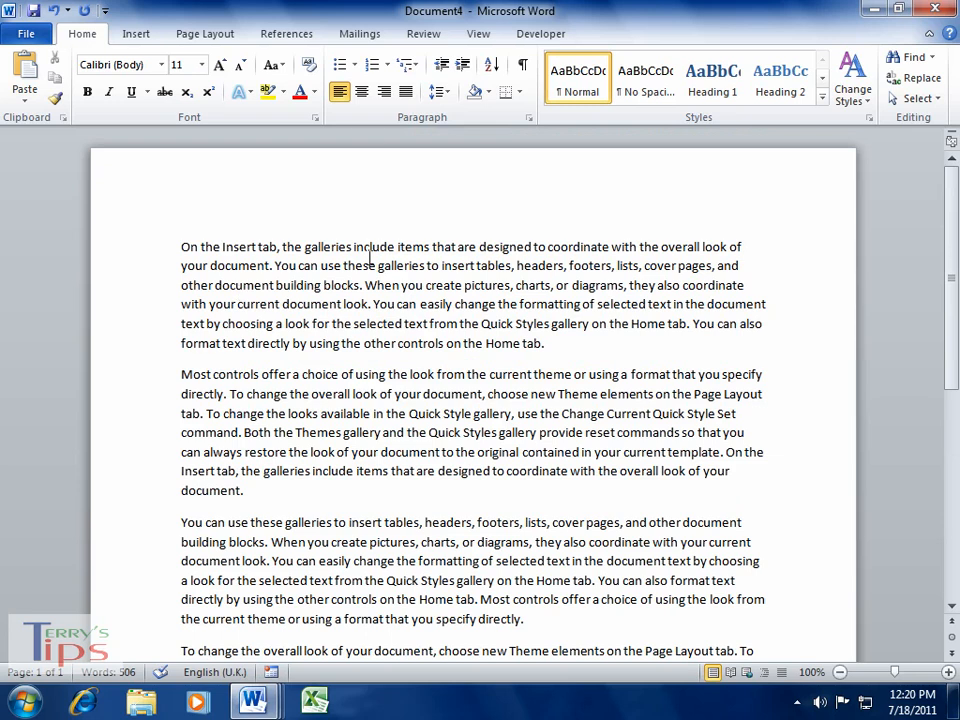
{"action": "left_click", "coordinate": [181, 246]}
{"action": "type", "text": "Heading "}
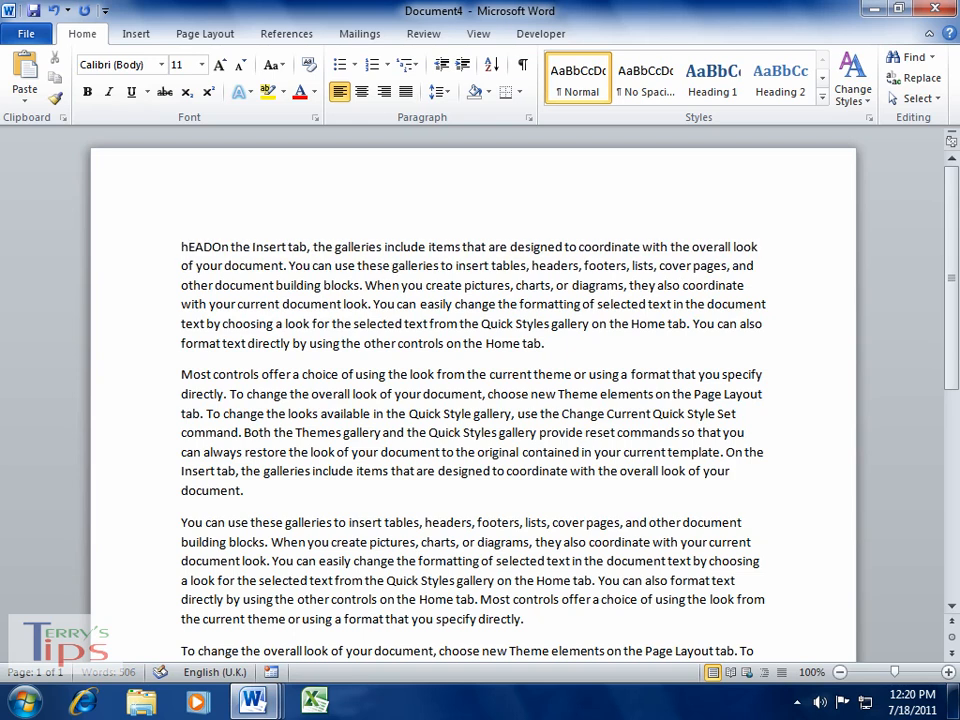
{"action": "type", "text": "1"}
{"action": "key", "text": "Return"}
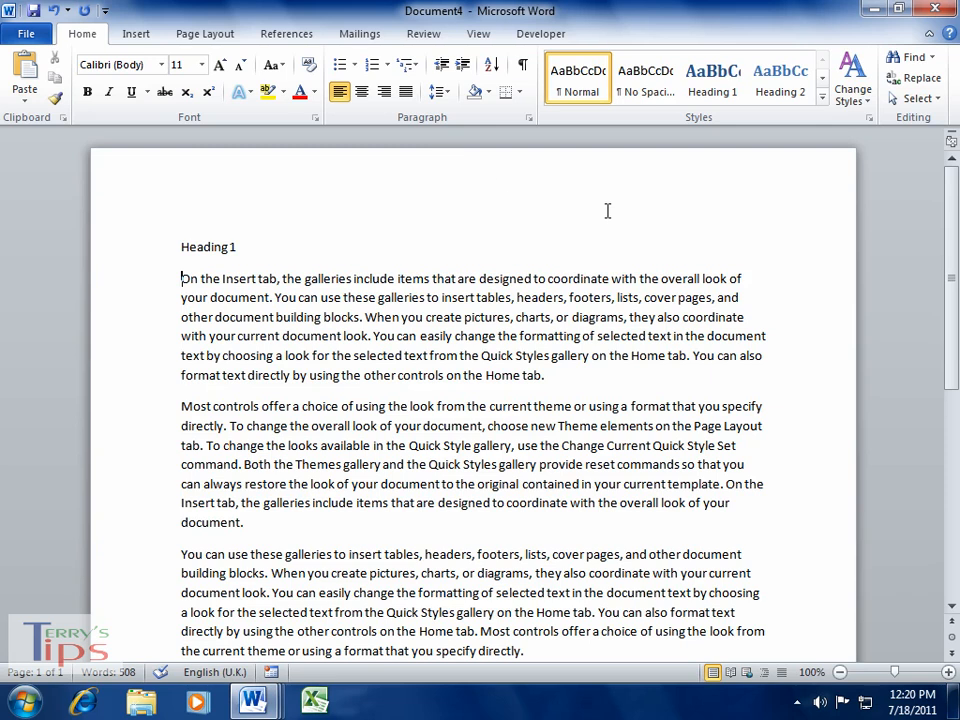
Step: Format the "Heading 1" line above the first paragraph as bold with a 14 pt font size
{"action": "left_click", "coordinate": [150, 253]}
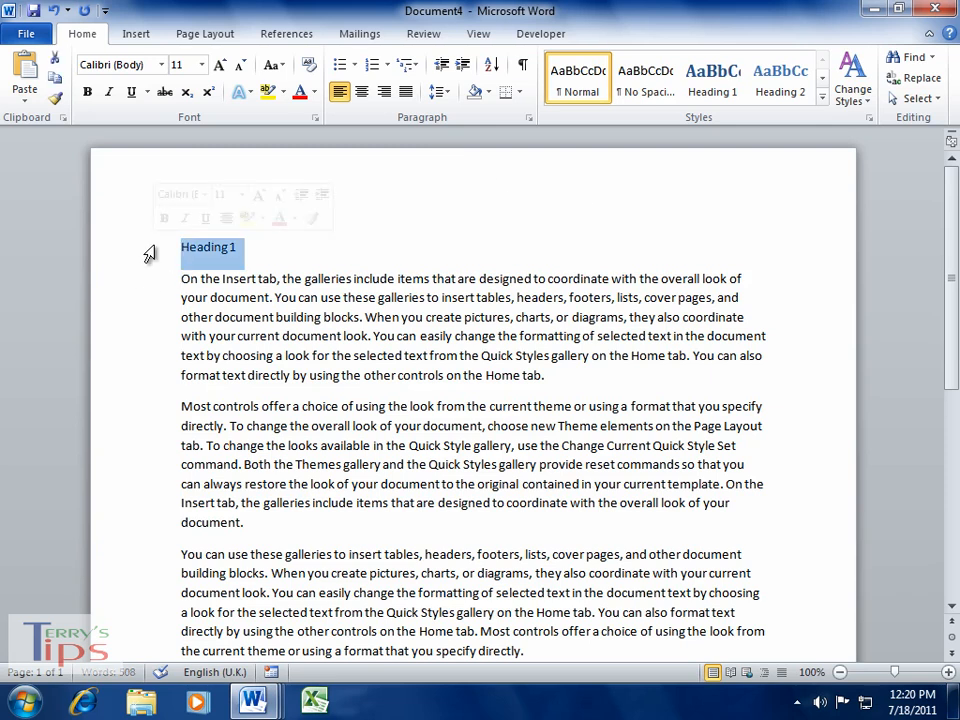
{"action": "left_click", "coordinate": [88, 93]}
{"action": "left_click", "coordinate": [201, 64]}
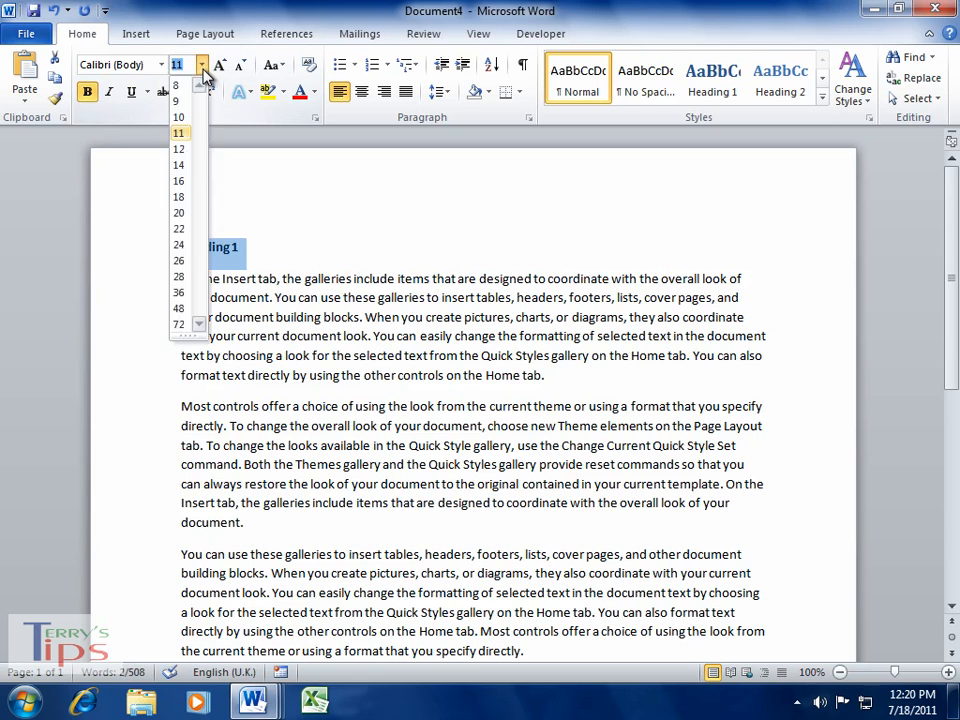
{"action": "left_click", "coordinate": [178, 166]}
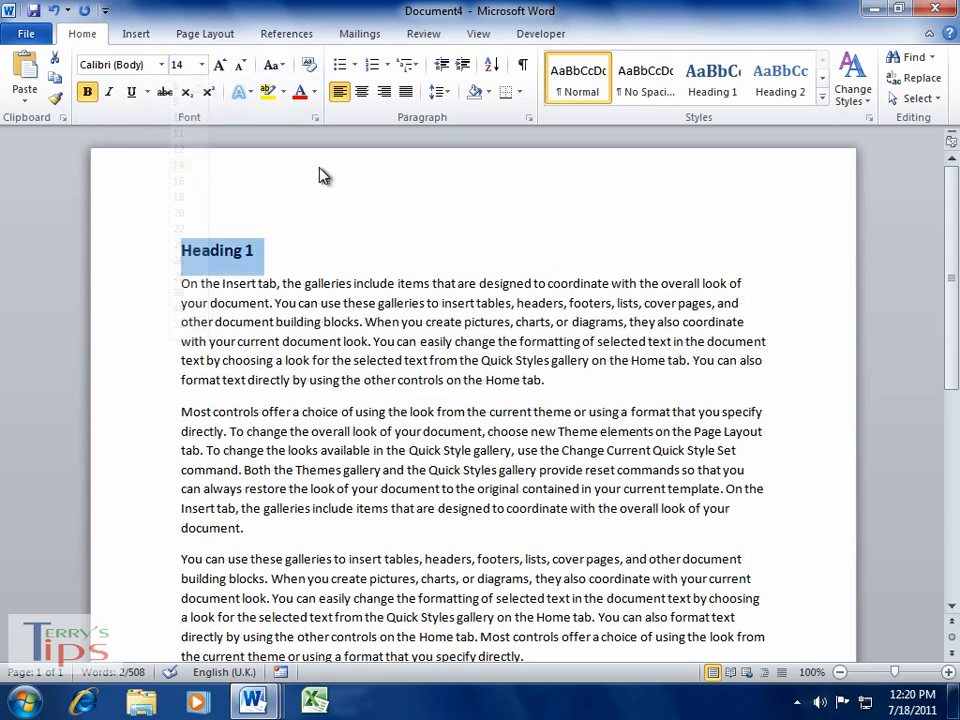
{"action": "left_click", "coordinate": [161, 65]}
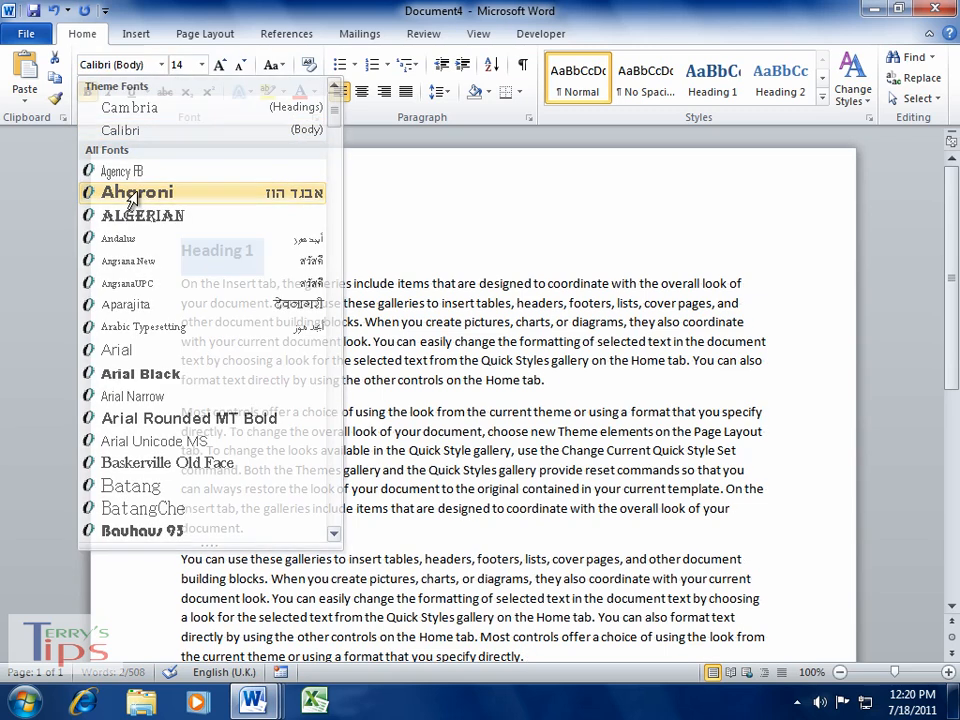
{"action": "key", "text": "Escape"}
{"action": "left_click", "coordinate": [360, 255]}
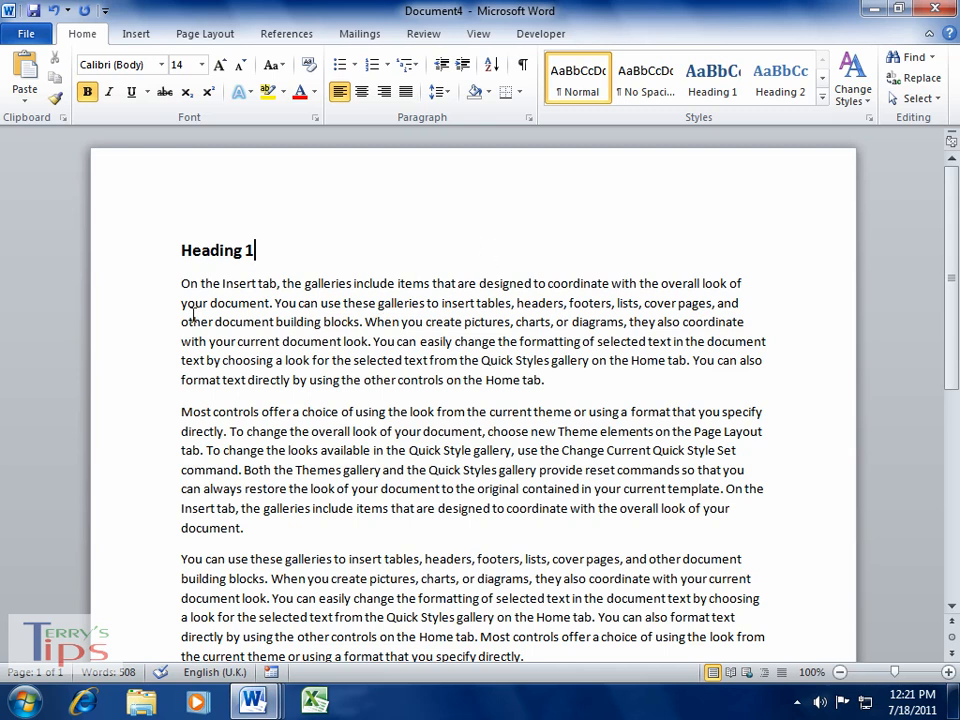
Step: Hide the formatting marks in the document
{"action": "left_click", "coordinate": [135, 260]}
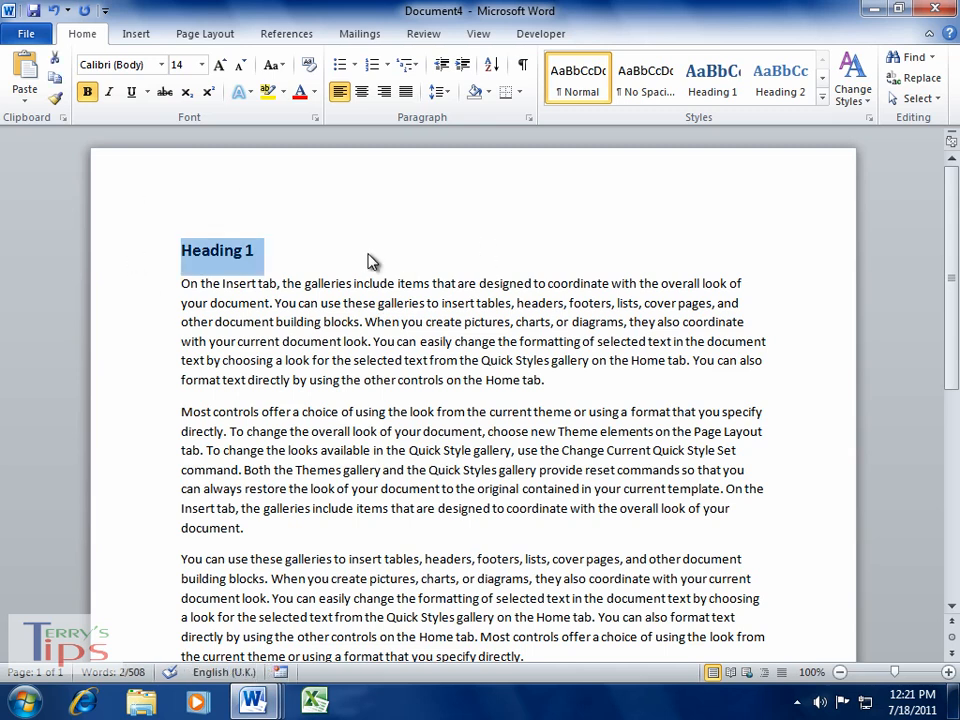
{"action": "left_click", "coordinate": [270, 253]}
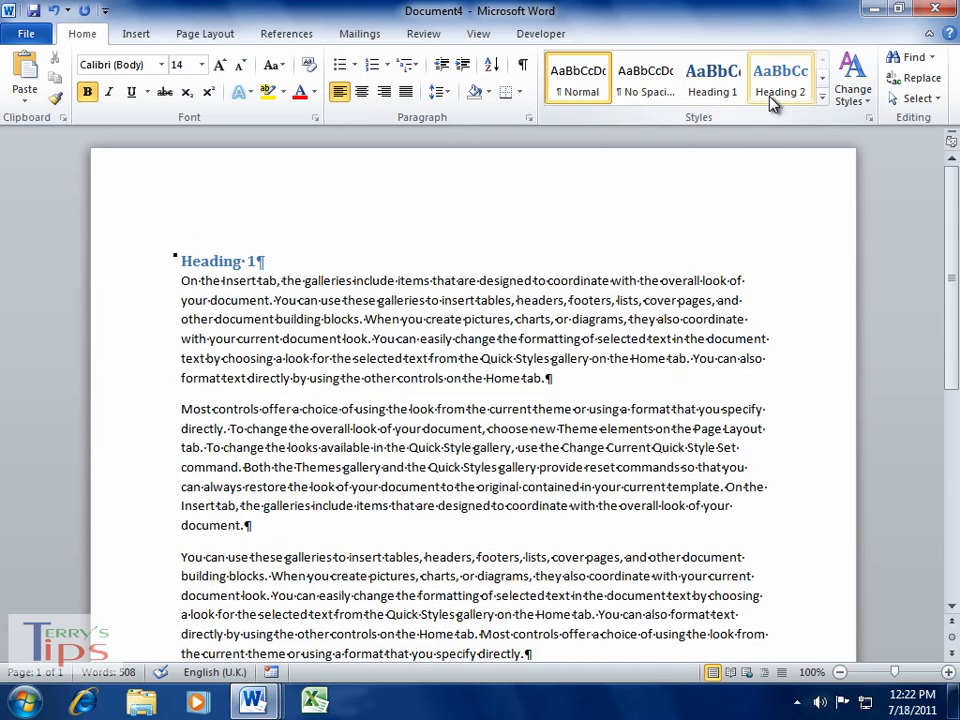
{"action": "key", "text": "ctrl+shift+8"}
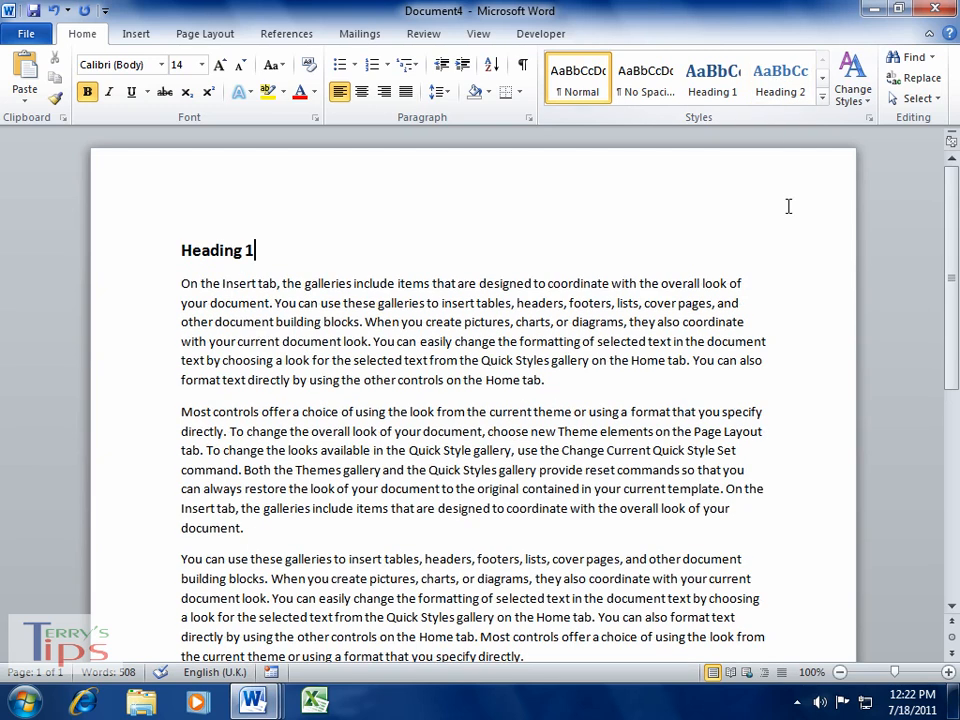
Step: Apply the Heading 1 style to the heading line above the first paragraph and close the Navigation pane
{"action": "left_click", "coordinate": [137, 257]}
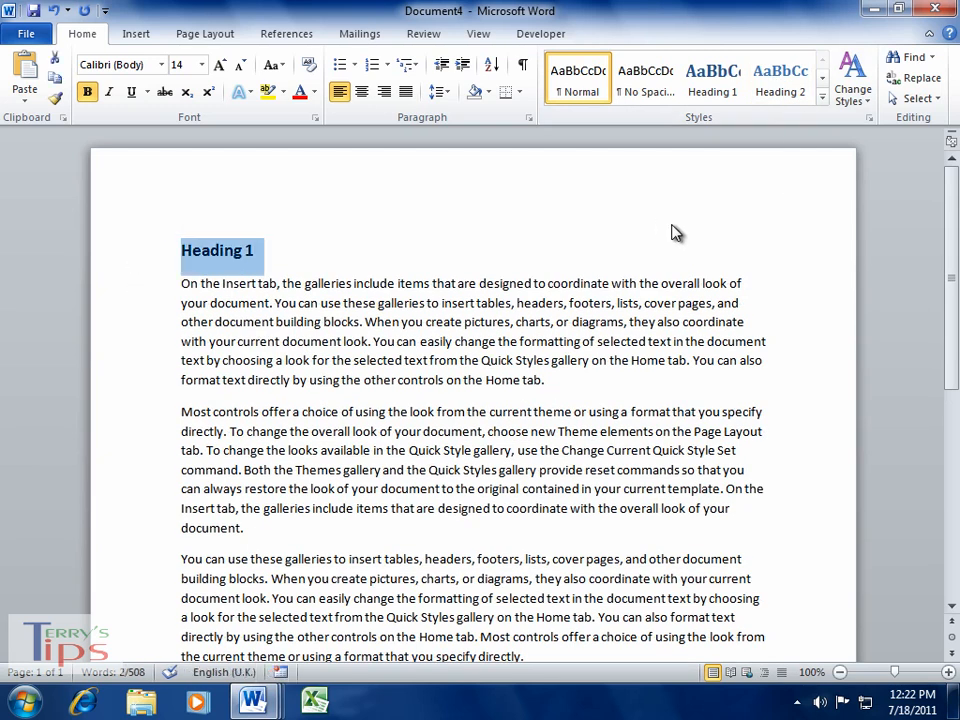
{"action": "left_click", "coordinate": [716, 93]}
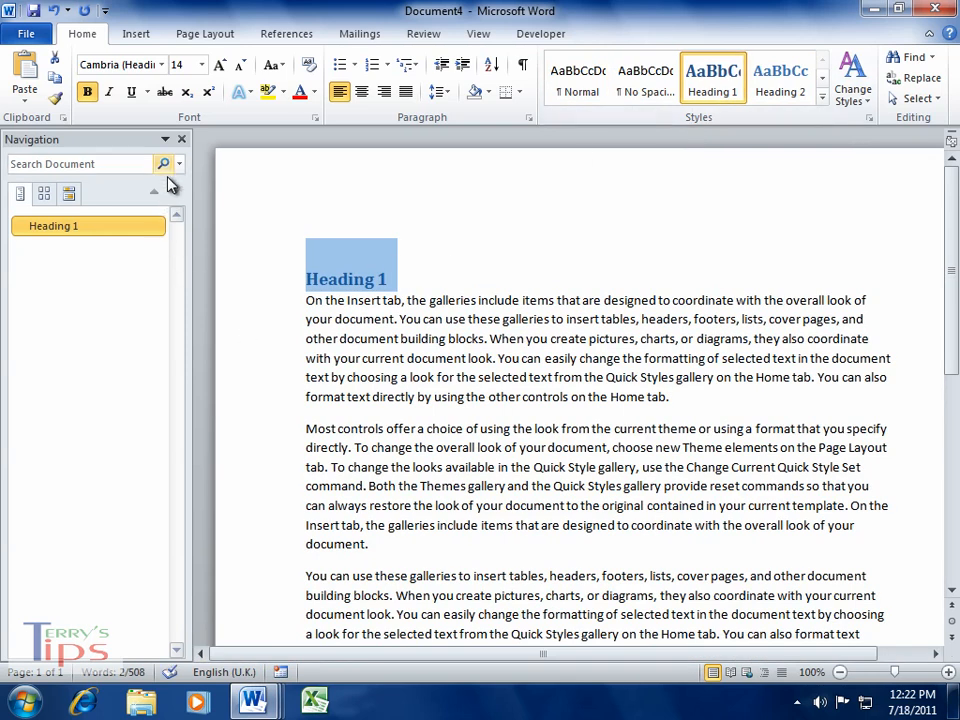
{"action": "left_click", "coordinate": [181, 140]}
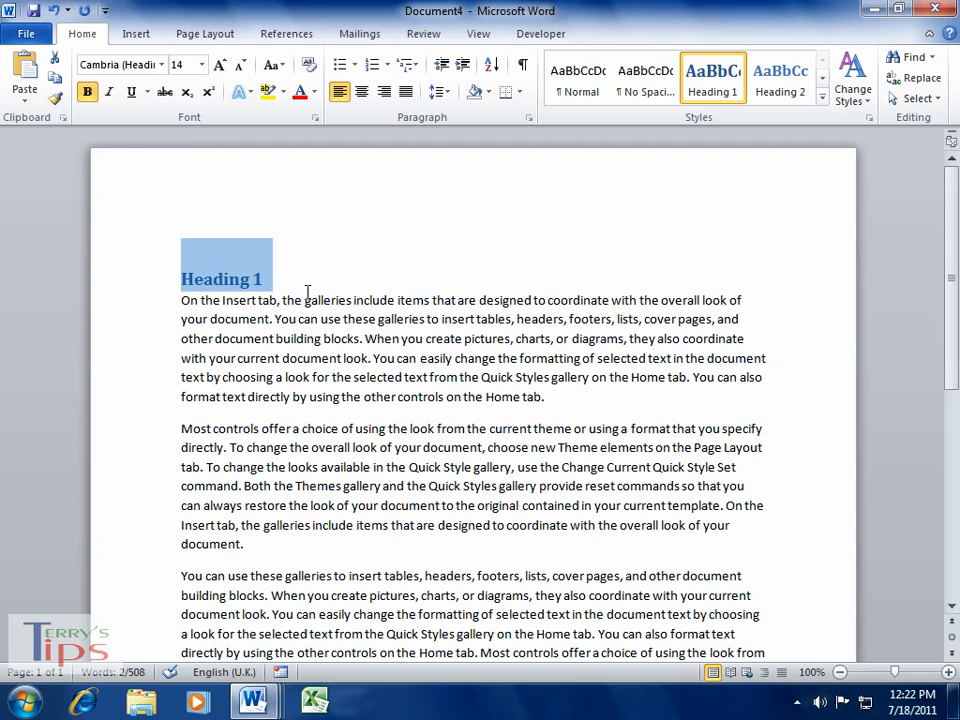
{"action": "left_click", "coordinate": [202, 252]}
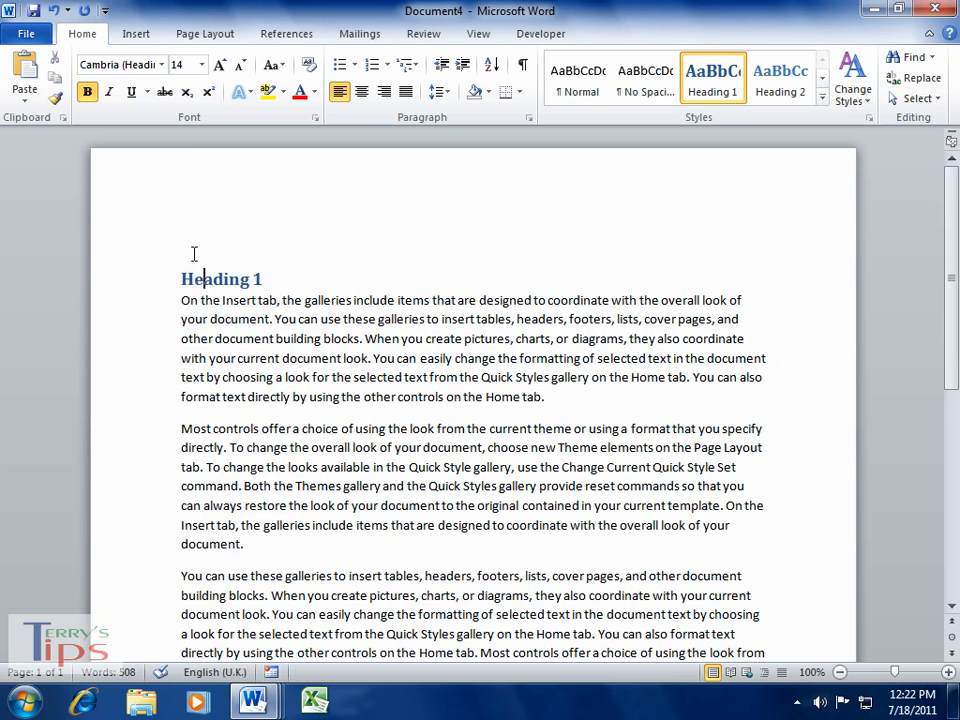
Step: Insert a "Heading 1" line above the paragraph starting "Most controls offer" and apply the Heading 1 style to it
{"action": "left_click", "coordinate": [182, 429]}
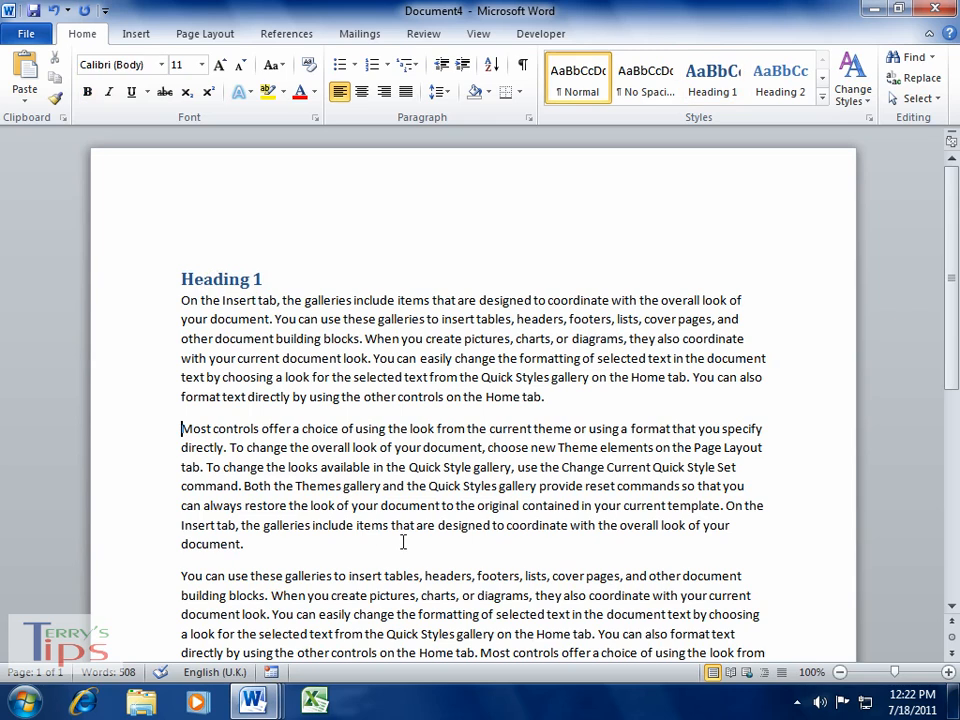
{"action": "type", "text": "Heading "}
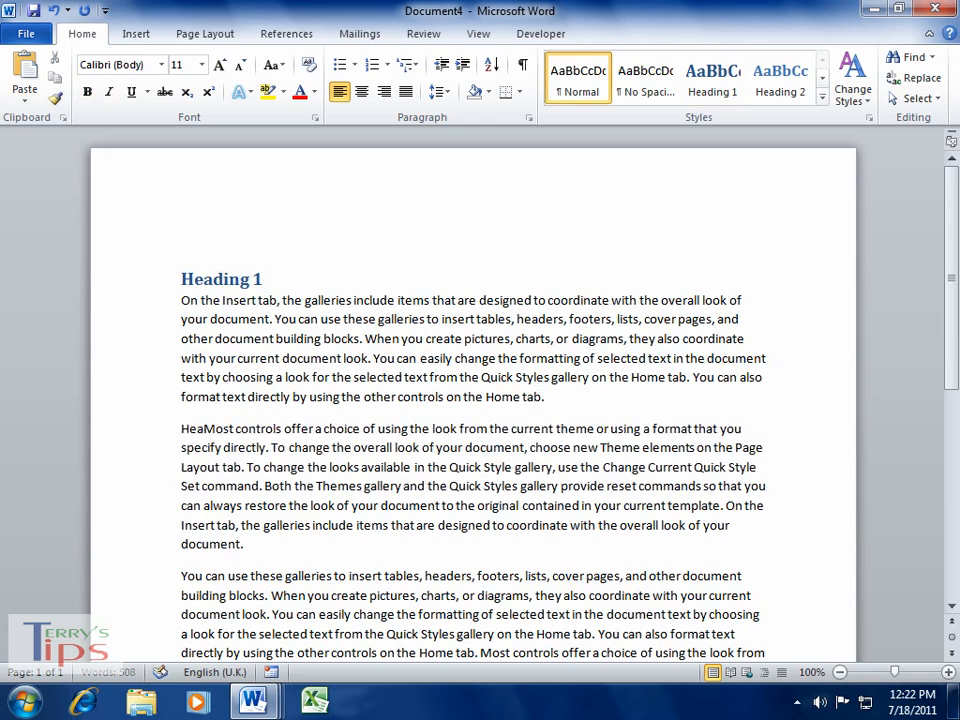
{"action": "type", "text": "1"}
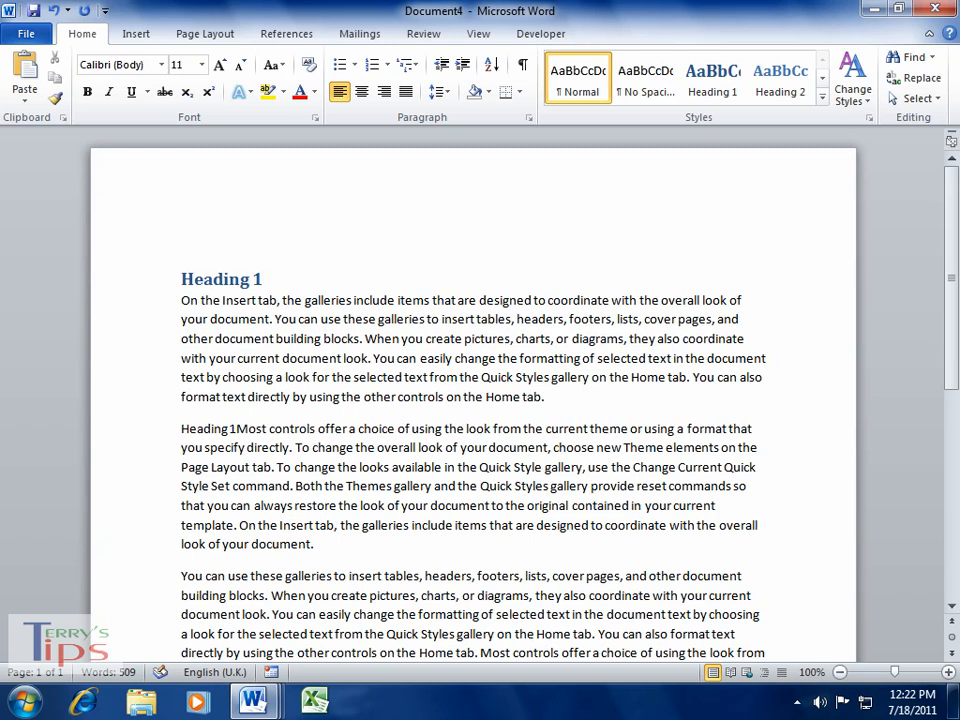
{"action": "key", "text": "Return"}
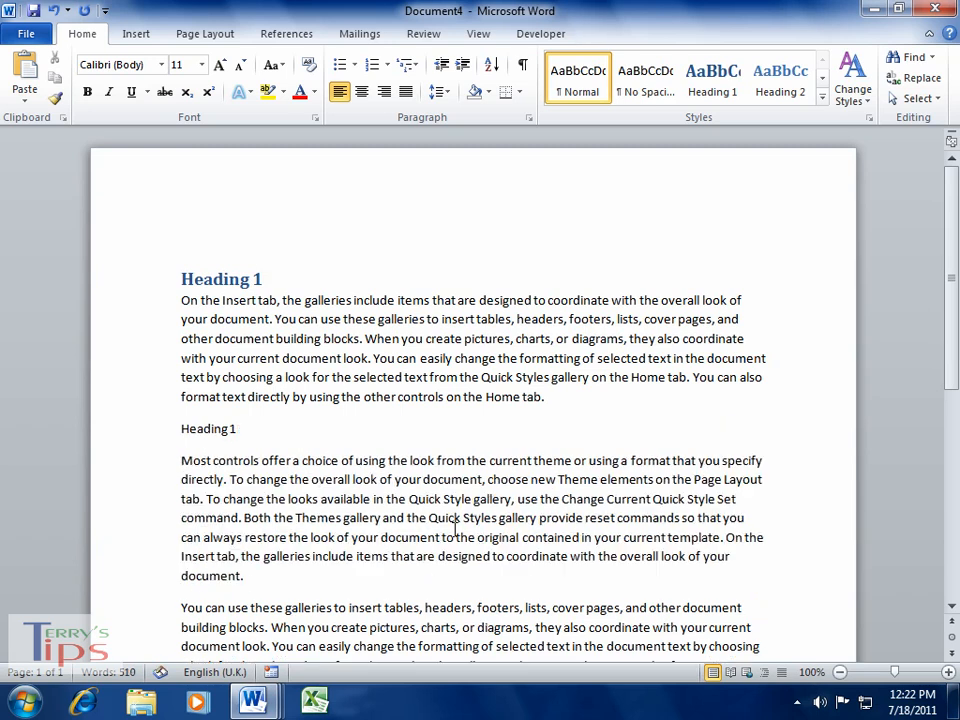
{"action": "left_click", "coordinate": [141, 441]}
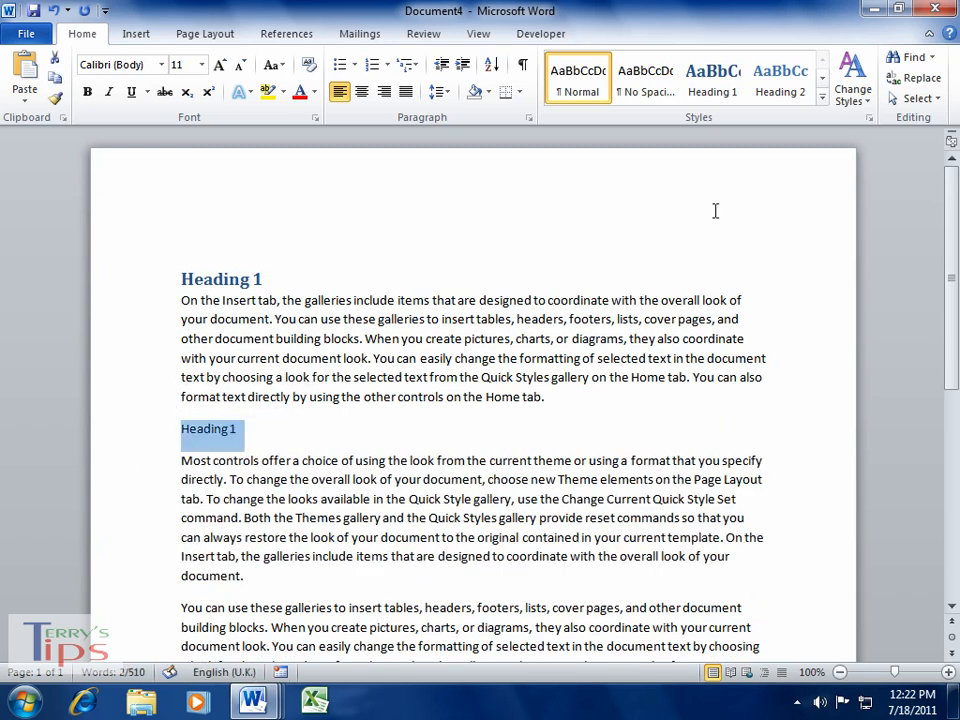
{"action": "left_click", "coordinate": [718, 88]}
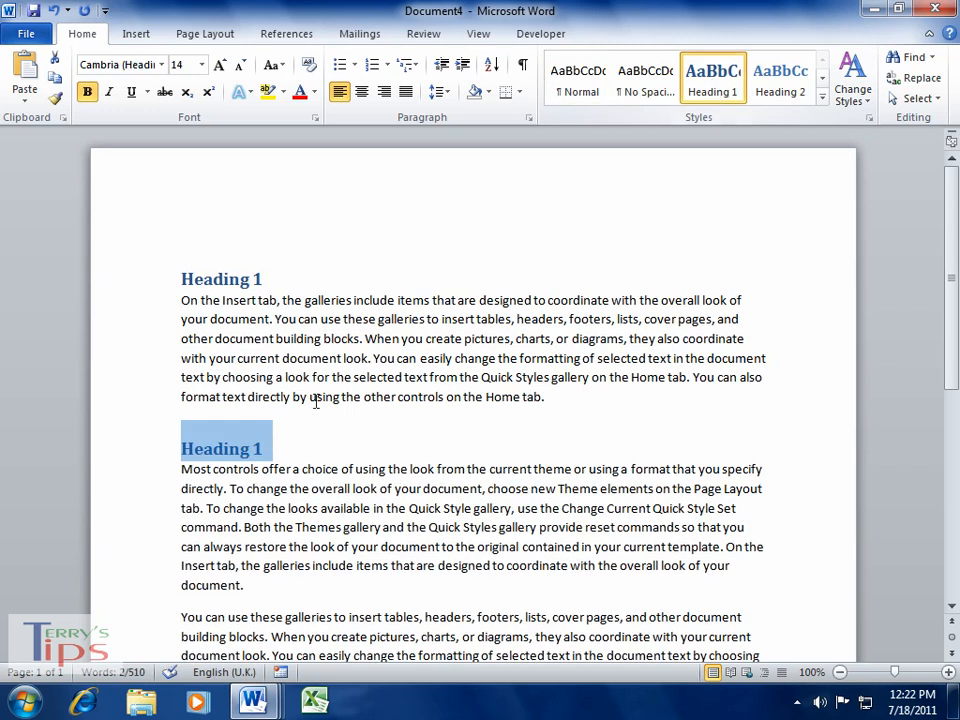
{"action": "left_click", "coordinate": [283, 429]}
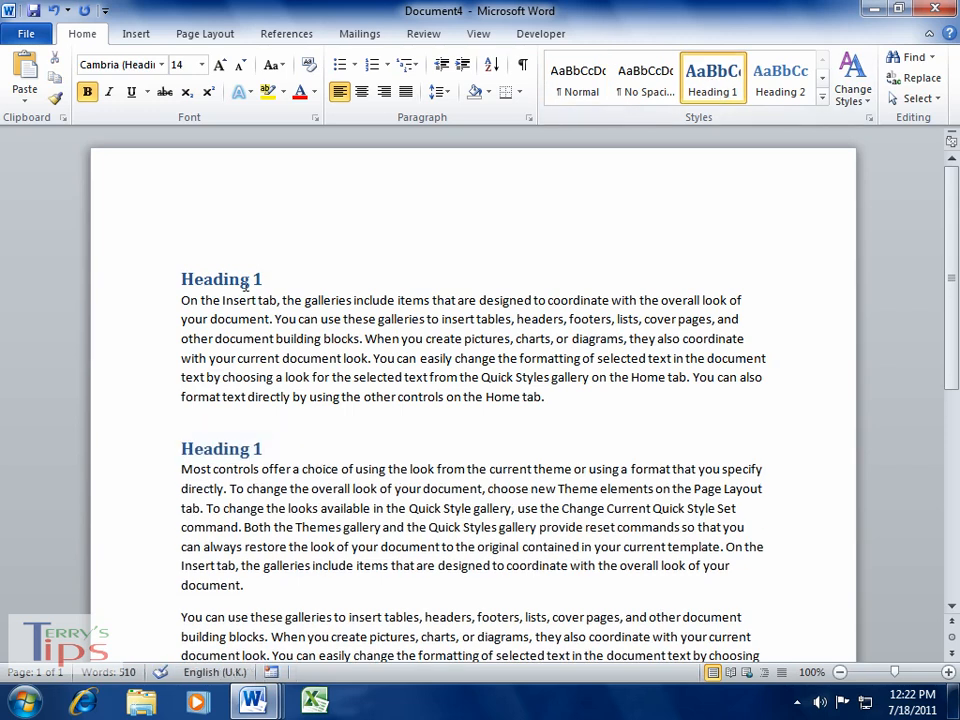
Step: Insert a "Heading 2" line above the paragraph starting "You can use these galleries" and apply the Heading 2 style to it
{"action": "left_click", "coordinate": [183, 622]}
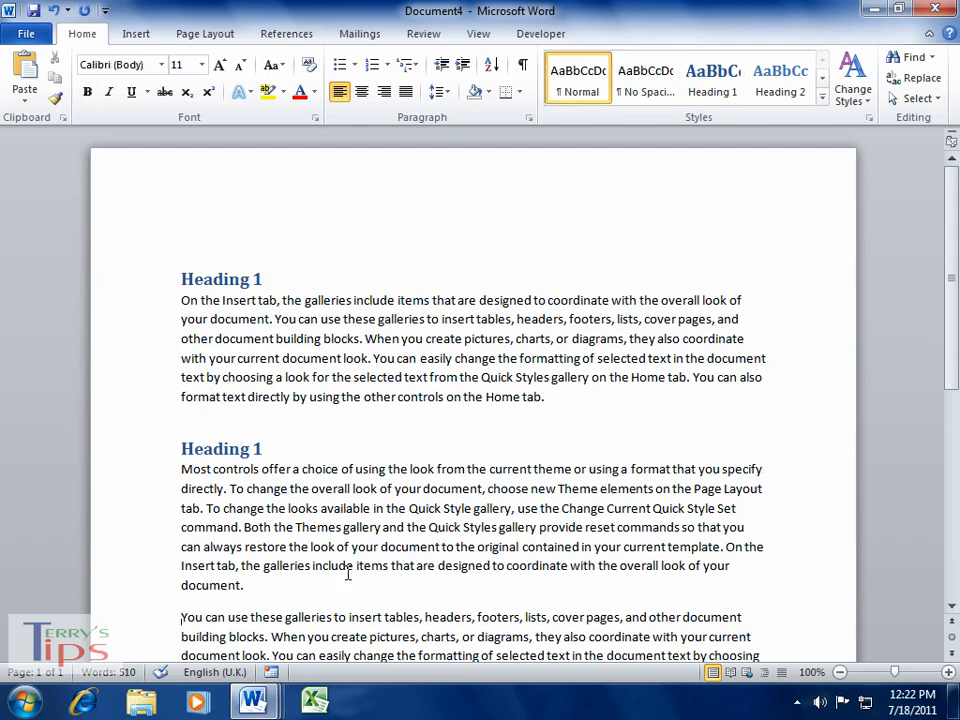
{"action": "type", "text": "Heading"}
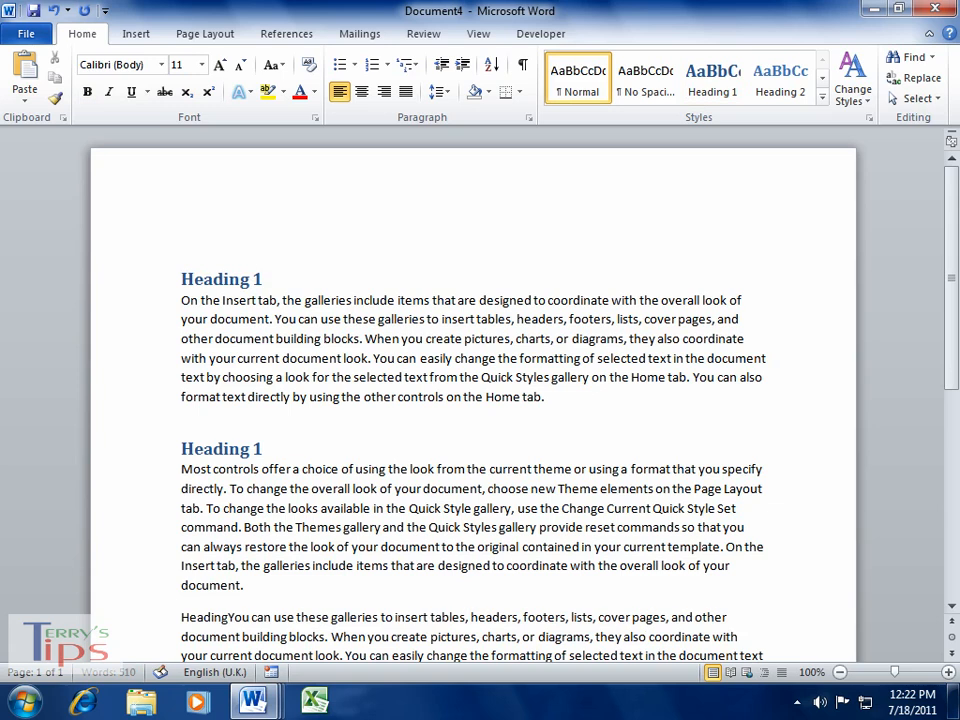
{"action": "type", "text": " 2"}
{"action": "key", "text": "Return"}
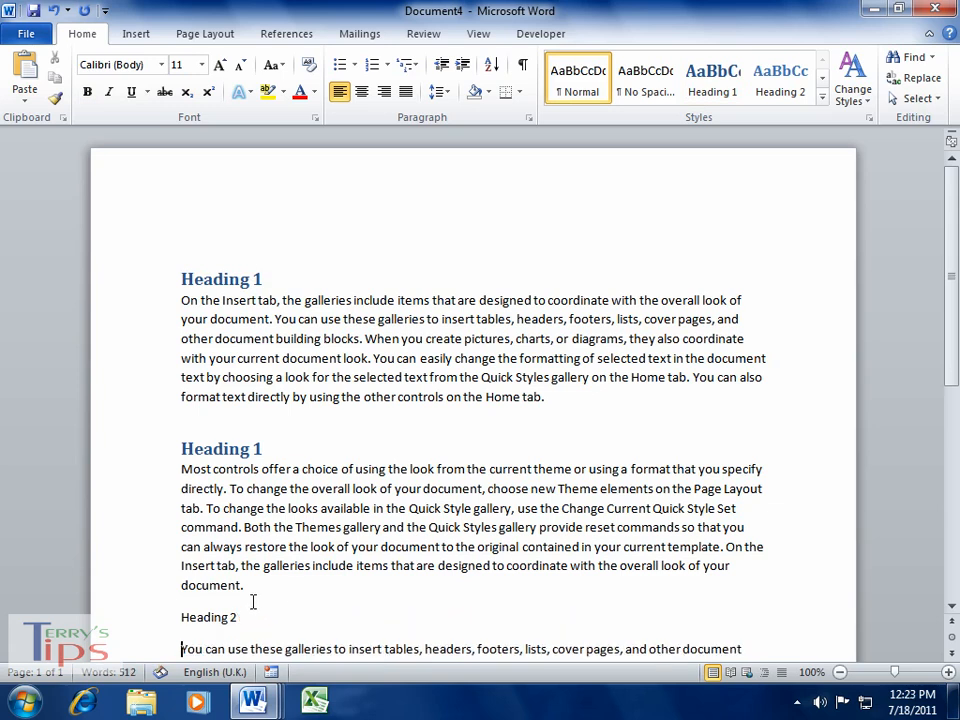
{"action": "left_click", "coordinate": [150, 621]}
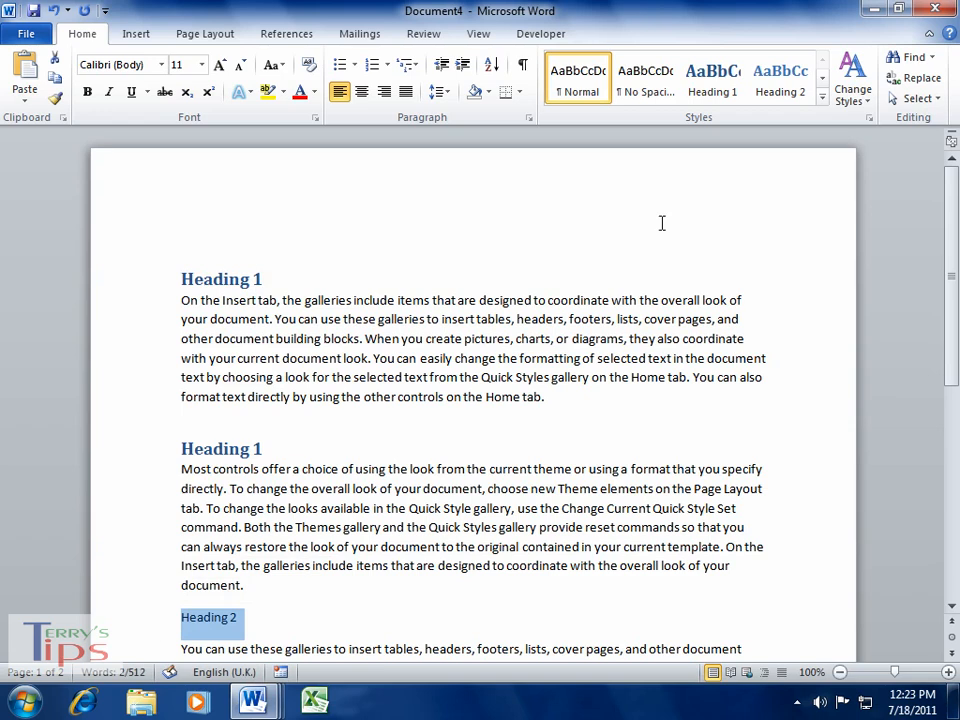
{"action": "left_click", "coordinate": [784, 86]}
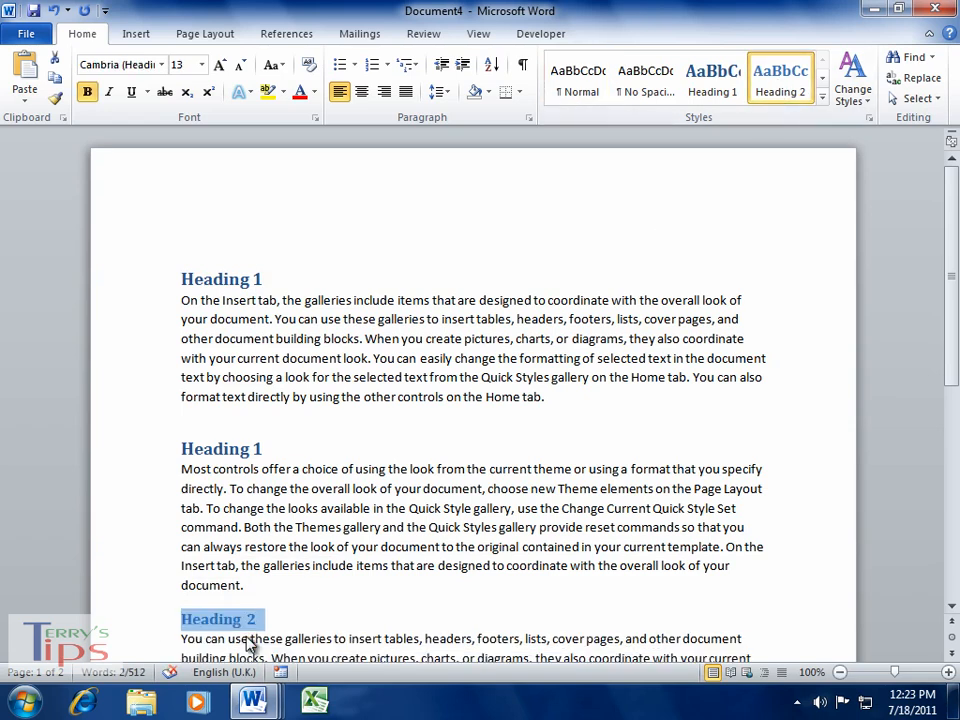
{"action": "left_click", "coordinate": [287, 619]}
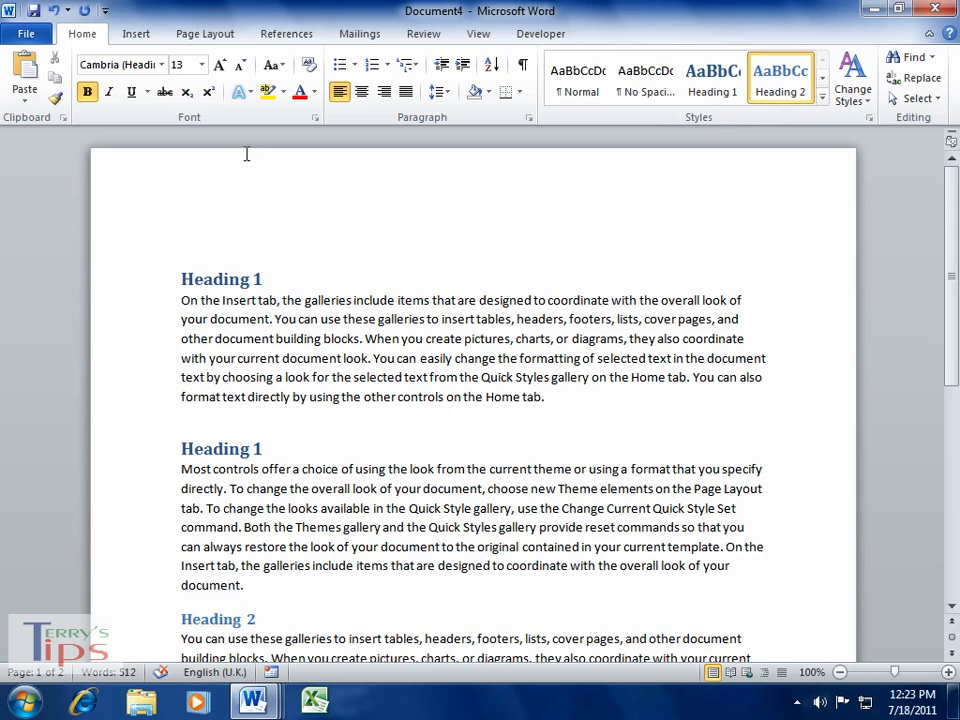
Step: Try a 16 pt font size directly on the first heading only, and undo the change
{"action": "left_click", "coordinate": [134, 286]}
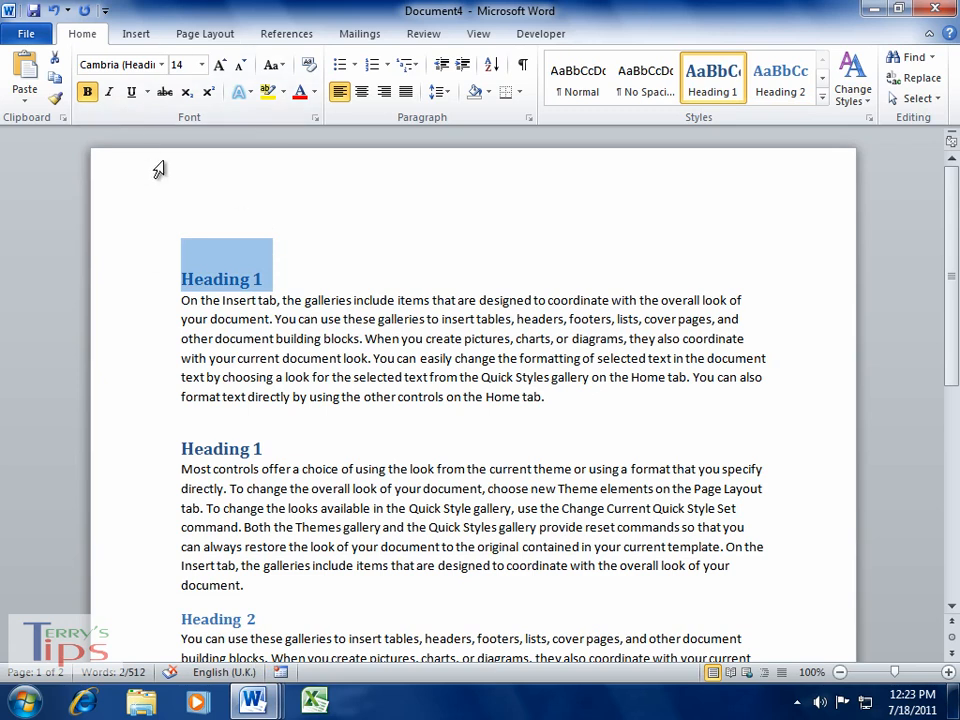
{"action": "left_click", "coordinate": [202, 66]}
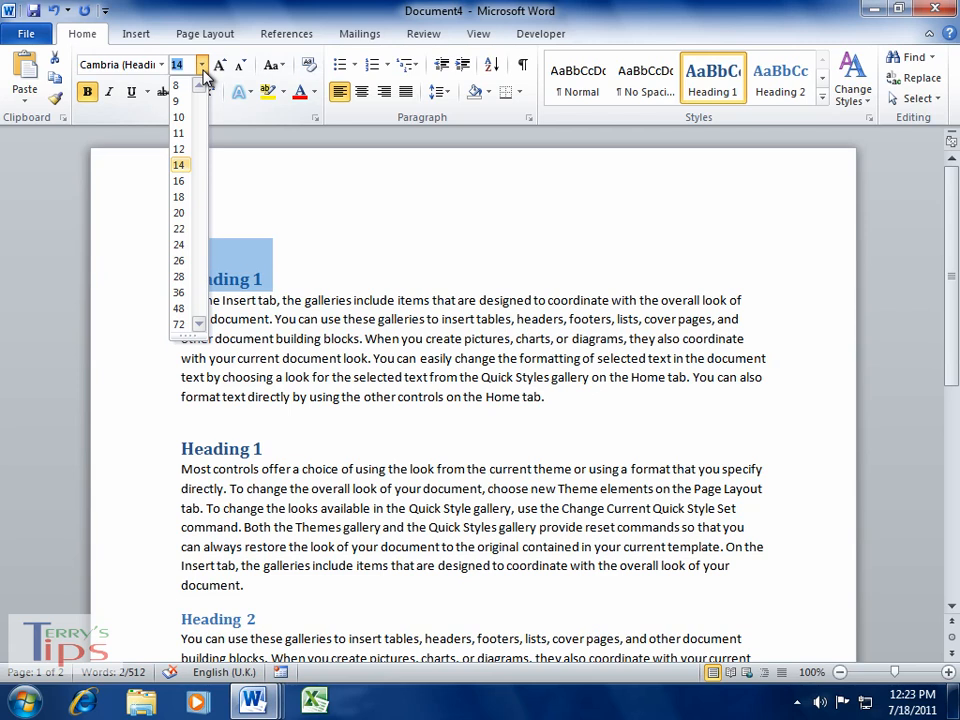
{"action": "left_click", "coordinate": [182, 182]}
{"action": "left_click", "coordinate": [349, 288]}
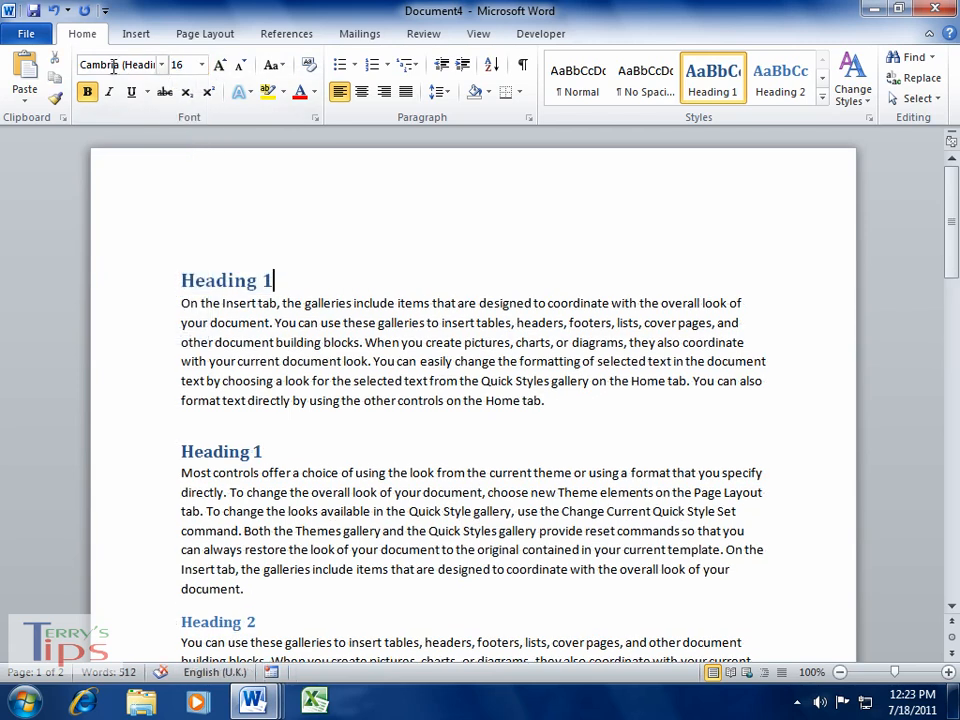
{"action": "left_click", "coordinate": [54, 12]}
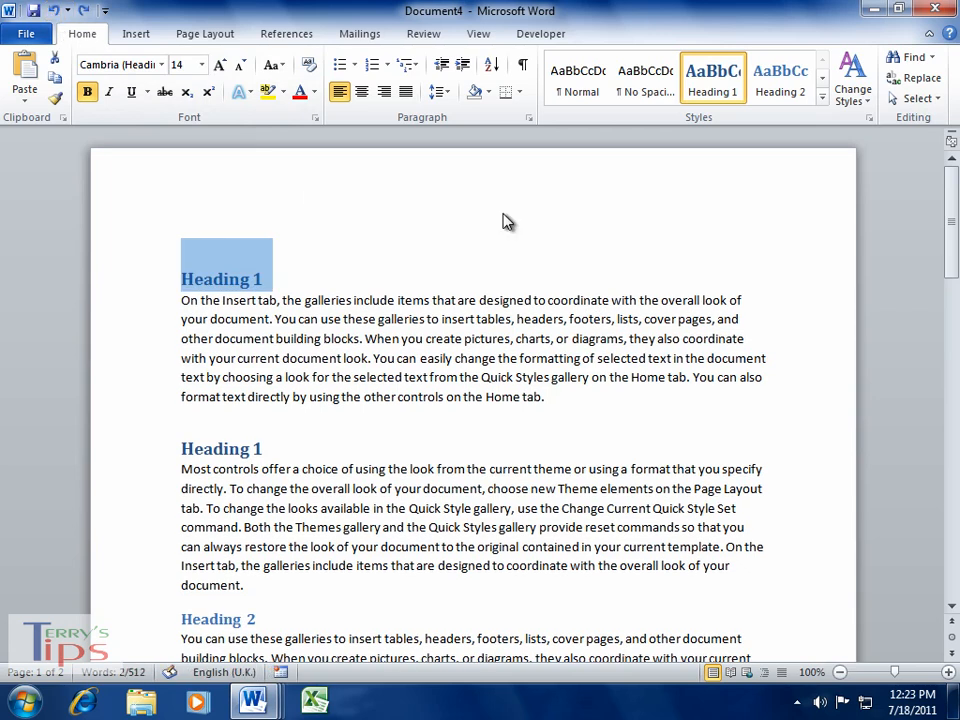
Step: Modify the Heading 1 style to use Automatic font colour, Times New Roman and a 12 pt font size
{"action": "right_click", "coordinate": [719, 92]}
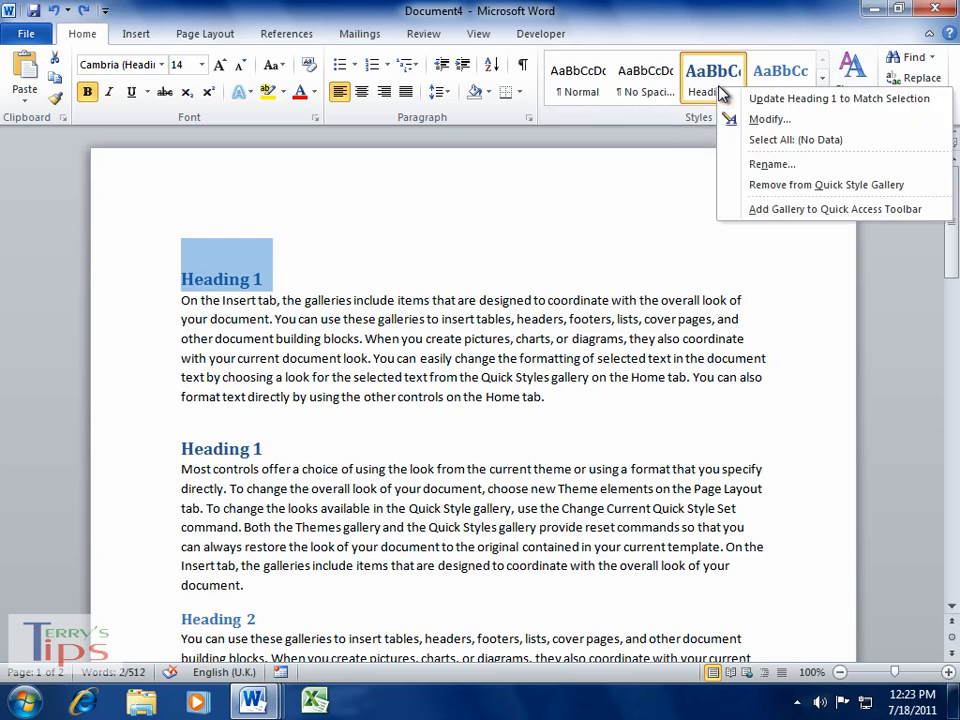
{"action": "left_click", "coordinate": [766, 120]}
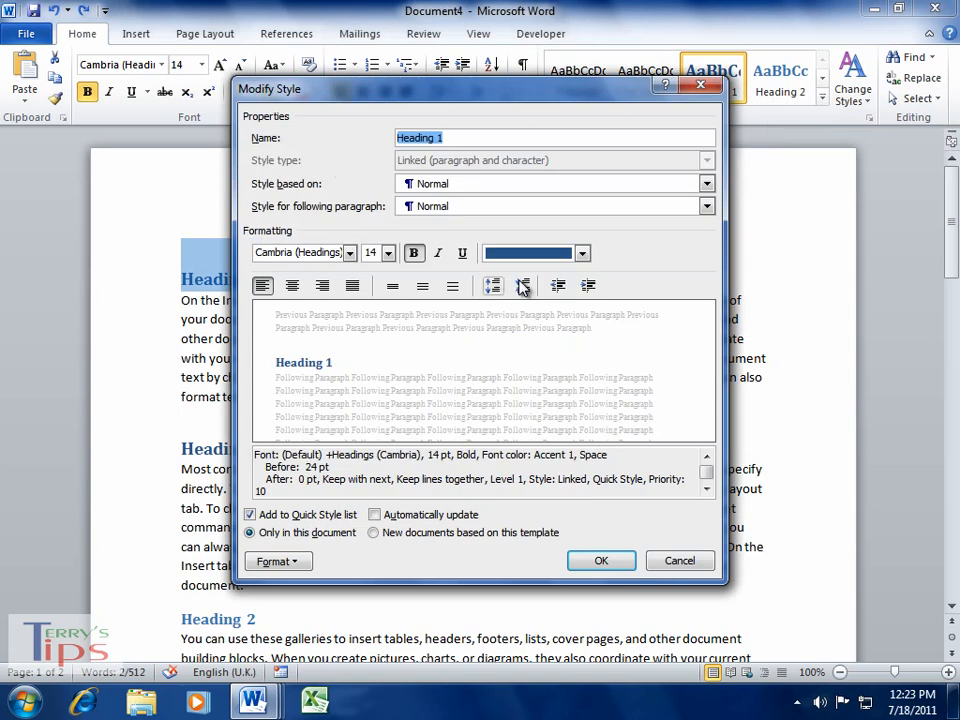
{"action": "left_click", "coordinate": [581, 253]}
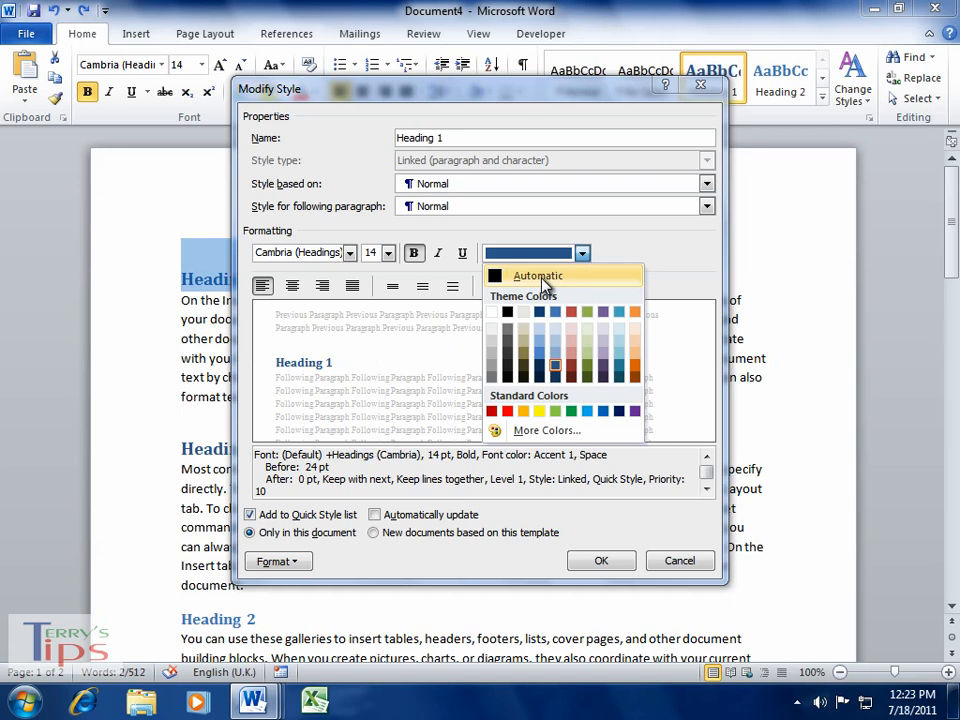
{"action": "left_click", "coordinate": [548, 276]}
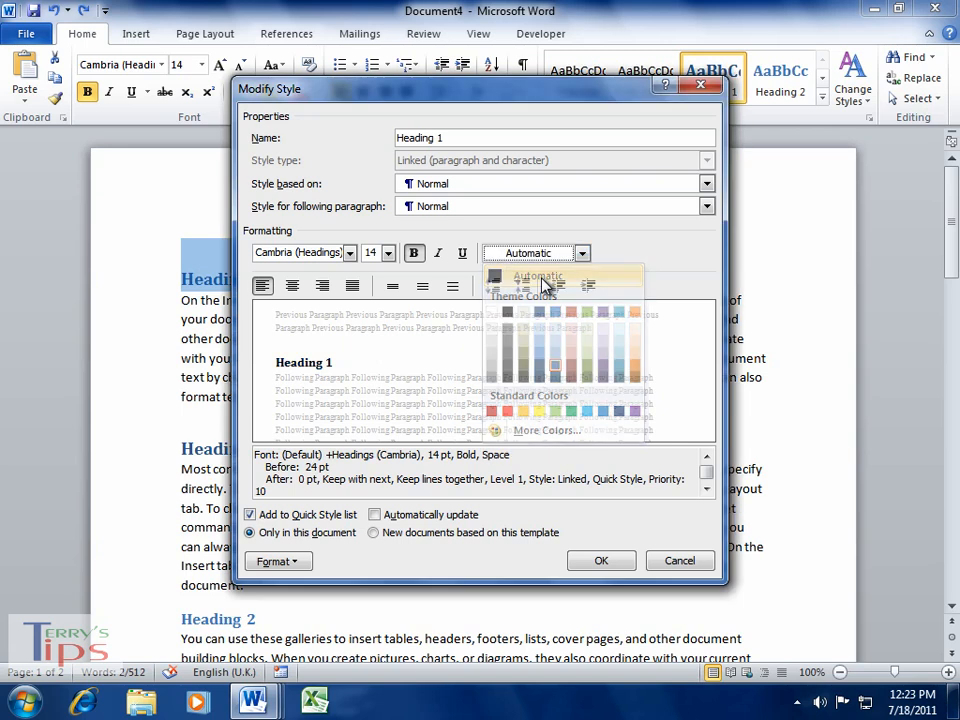
{"action": "left_click", "coordinate": [350, 253]}
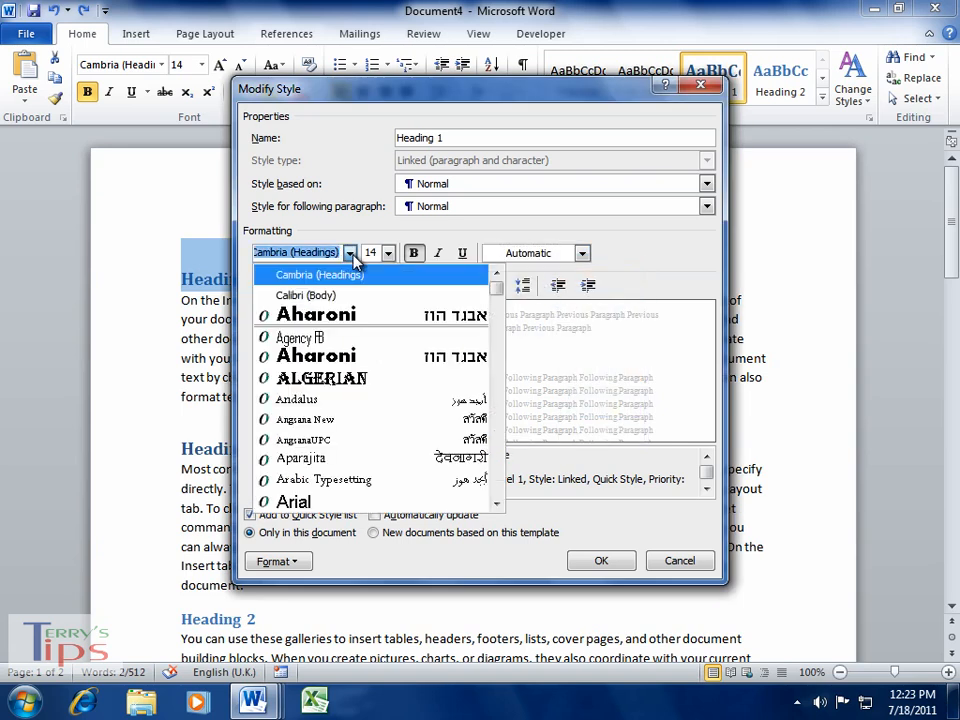
{"action": "type", "text": "Times New Roman"}
{"action": "left_click", "coordinate": [398, 317]}
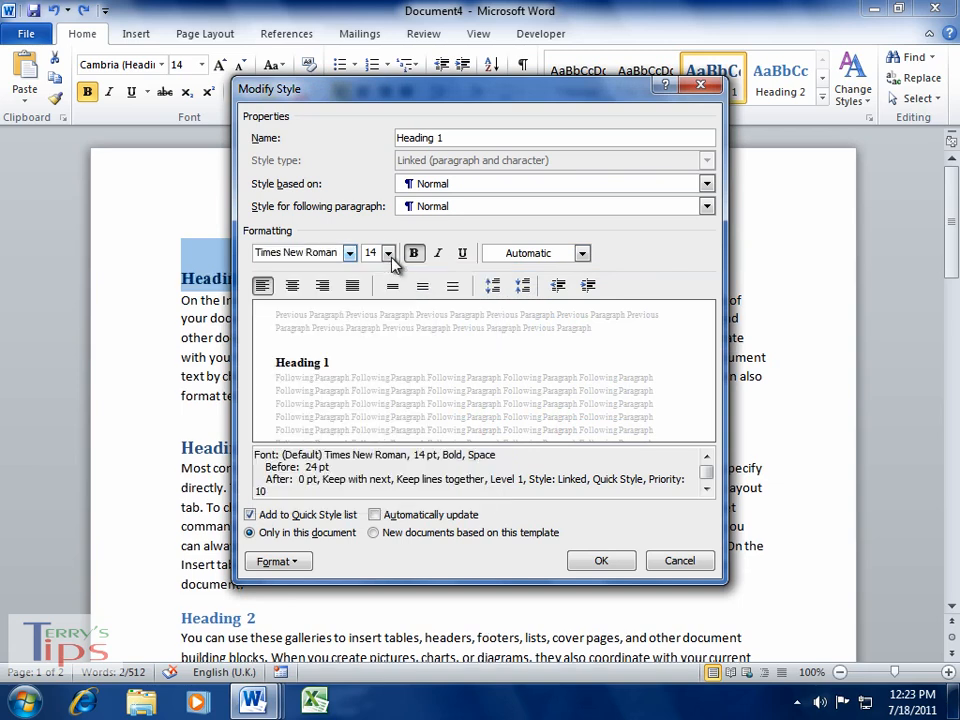
{"action": "left_click", "coordinate": [388, 253]}
{"action": "left_click", "coordinate": [375, 322]}
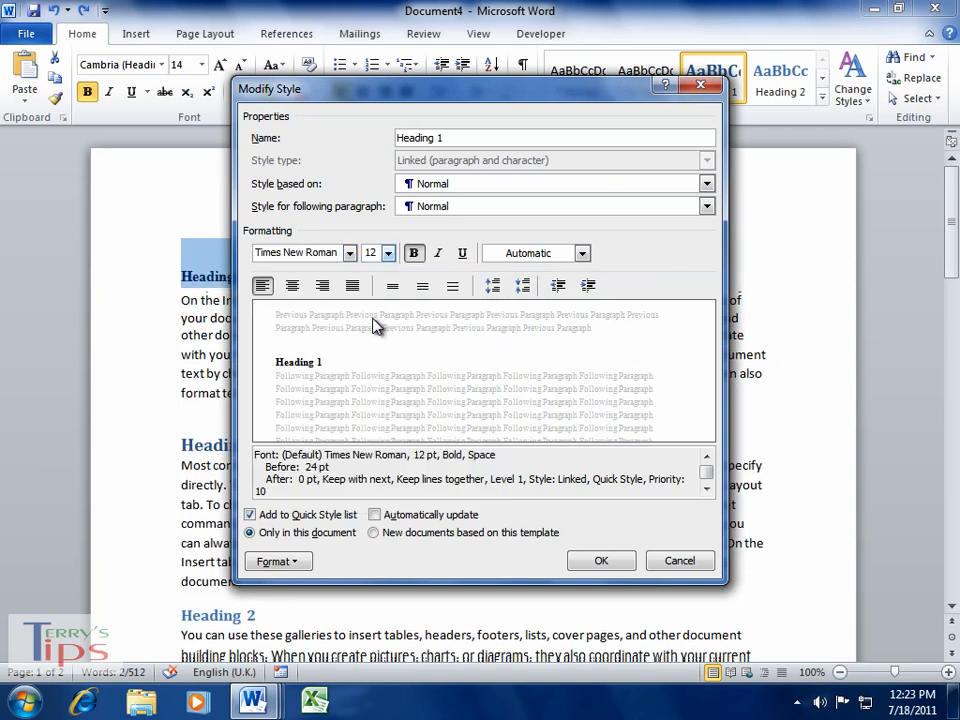
Step: Set the Heading 1 style's paragraph spacing to 0 pt before with single line spacing, and apply the style changes
{"action": "left_click", "coordinate": [300, 565]}
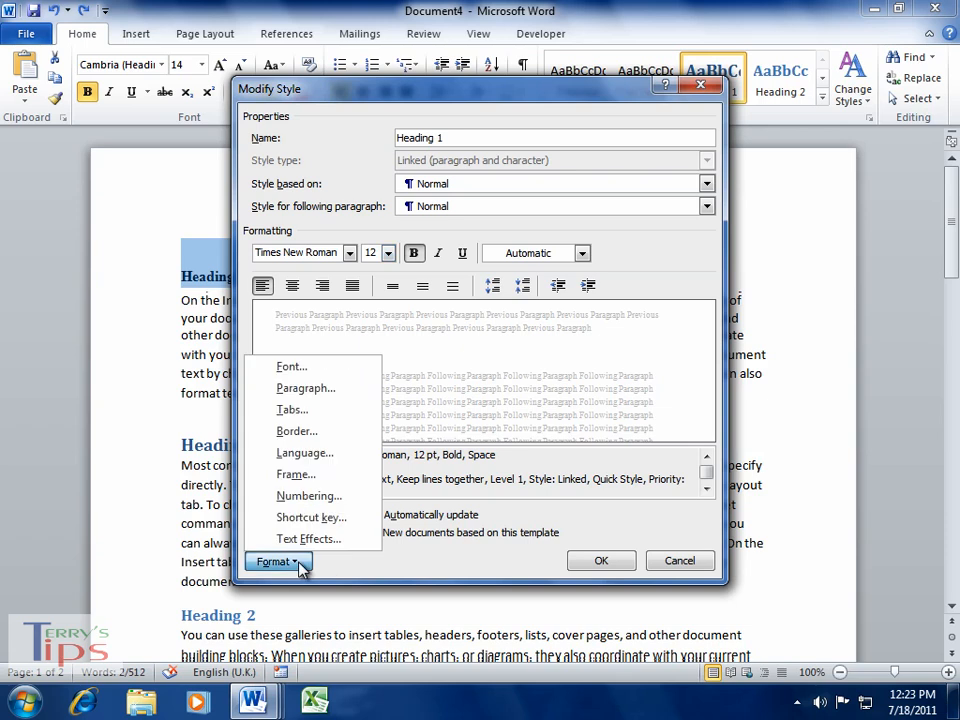
{"action": "left_click", "coordinate": [304, 388]}
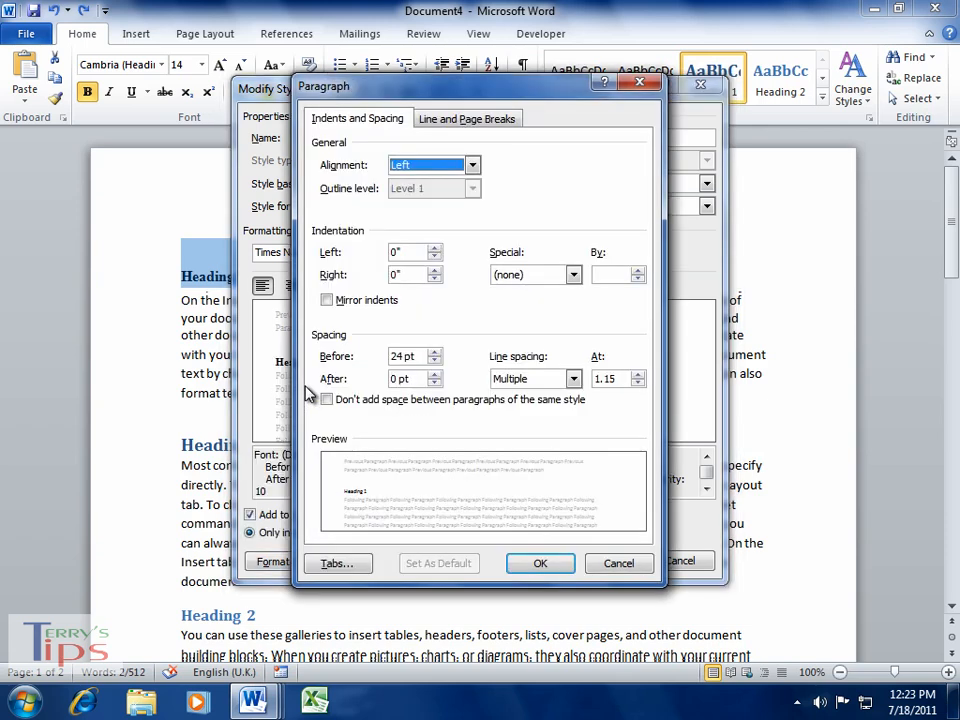
{"action": "left_click", "coordinate": [436, 362]}
{"action": "left_click", "coordinate": [436, 362]}
{"action": "left_click", "coordinate": [436, 362]}
{"action": "left_click", "coordinate": [436, 362]}
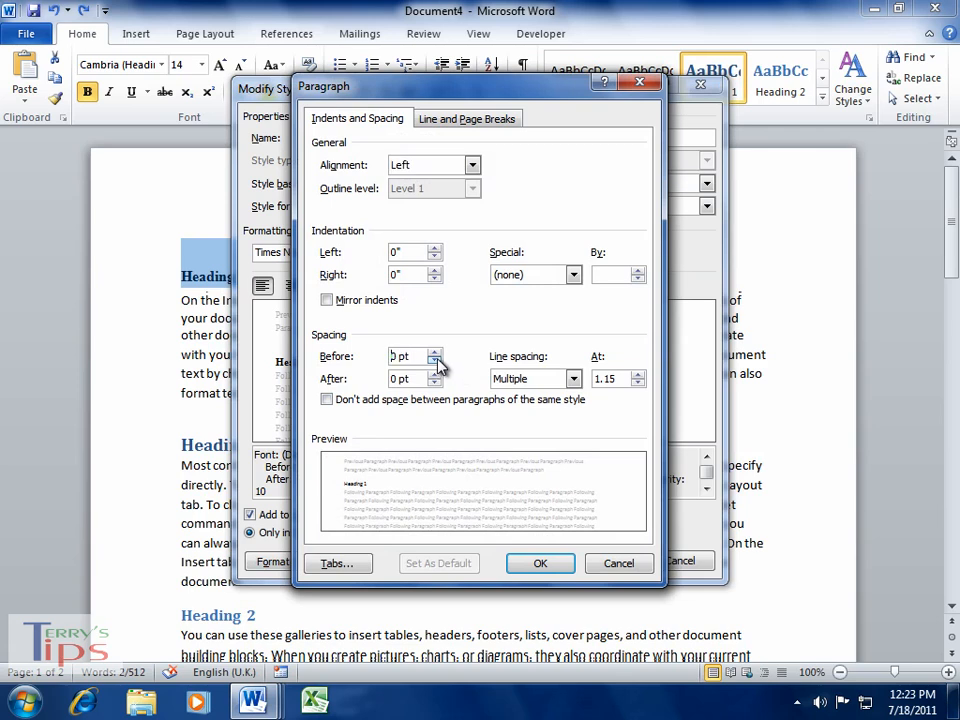
{"action": "left_click", "coordinate": [572, 380]}
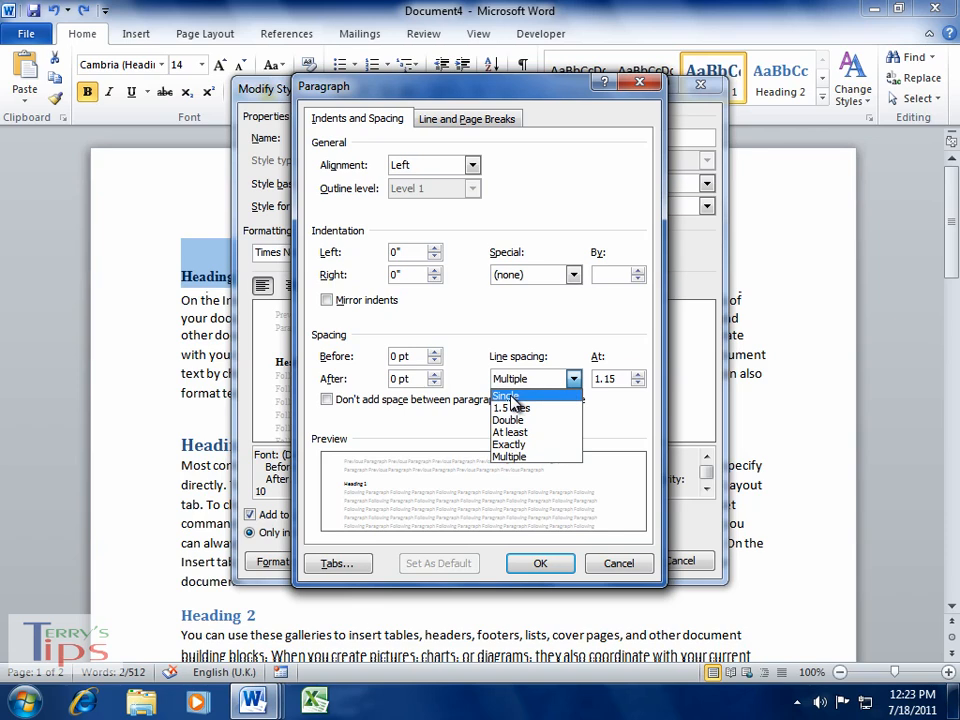
{"action": "left_click", "coordinate": [510, 400]}
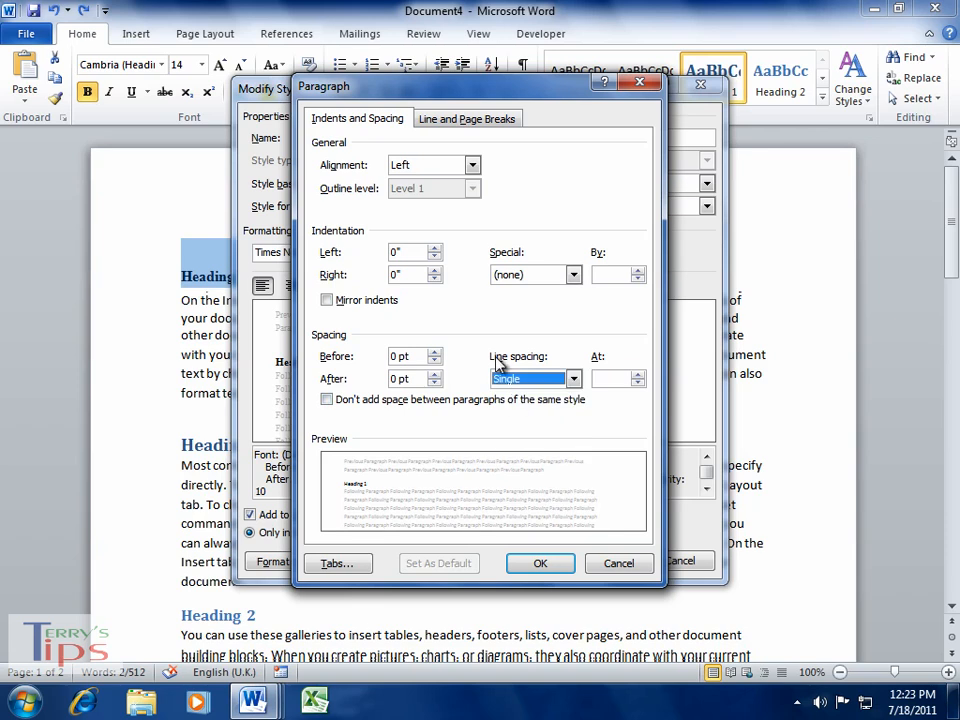
{"action": "left_click", "coordinate": [538, 565]}
{"action": "left_click", "coordinate": [603, 561]}
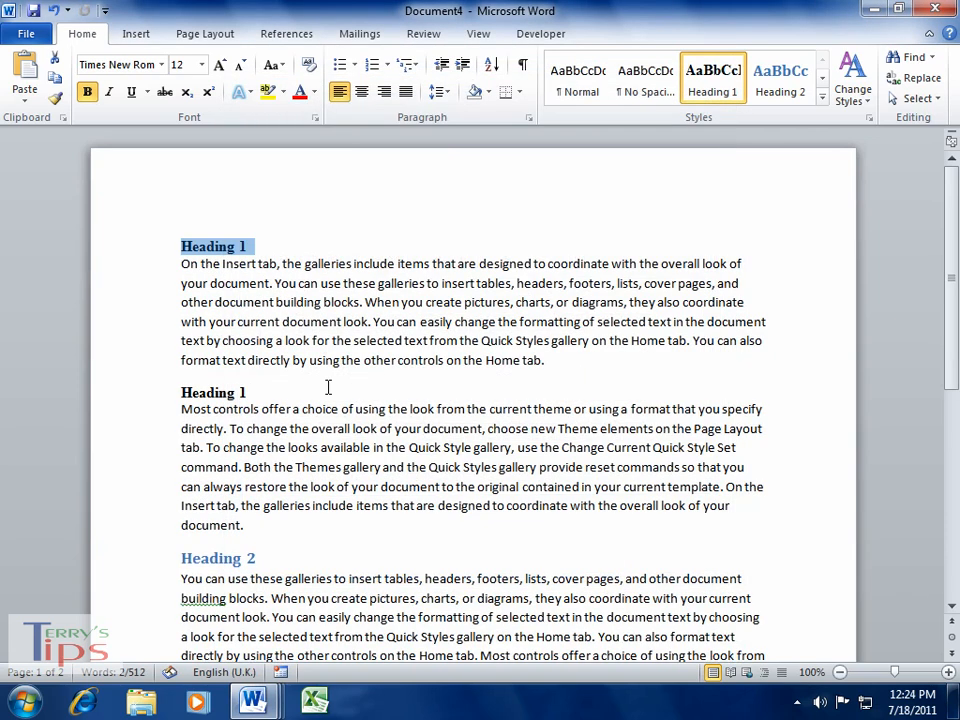
{"action": "left_click", "coordinate": [261, 248]}
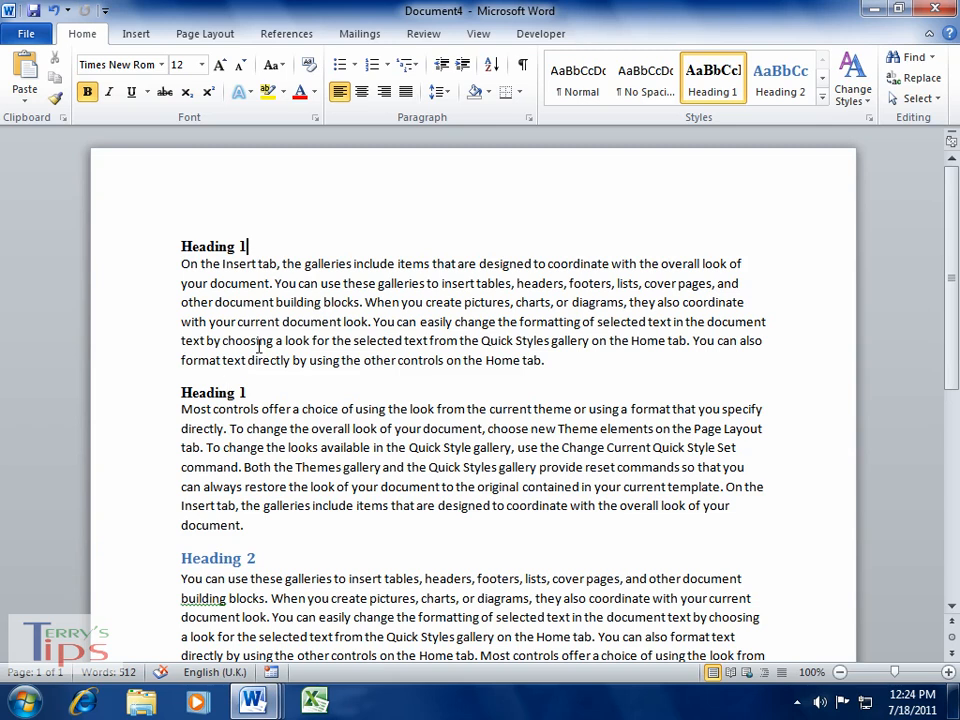
Step: Modify the Heading 2 style to use Automatic font colour, an 11 pt font size and Times New Roman
{"action": "left_click", "coordinate": [157, 568]}
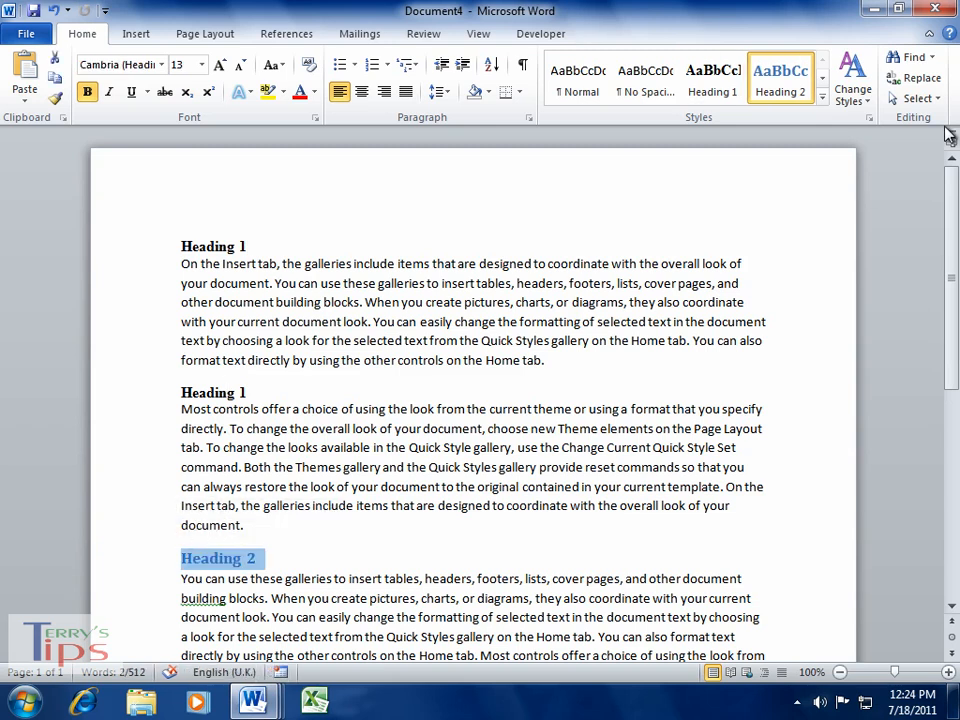
{"action": "right_click", "coordinate": [765, 88]}
{"action": "left_click", "coordinate": [580, 118]}
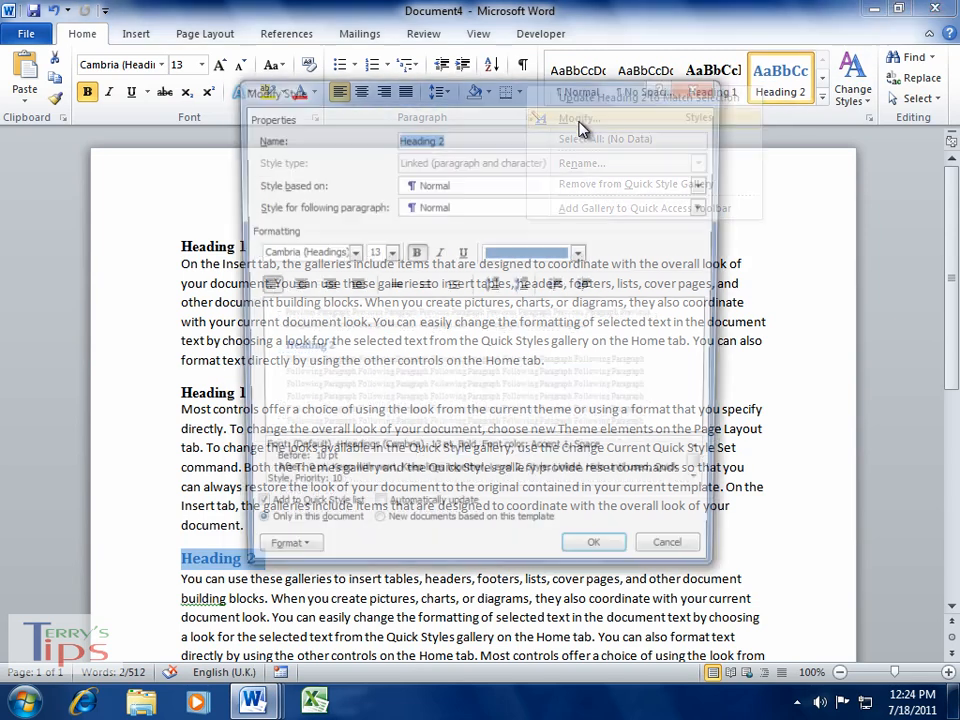
{"action": "left_click", "coordinate": [582, 253]}
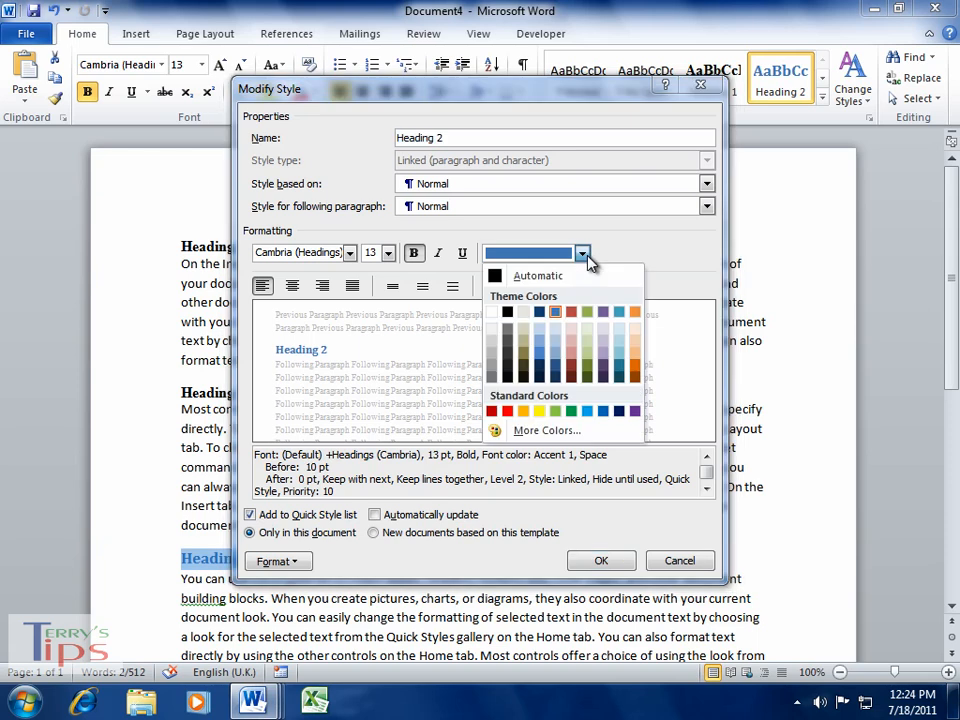
{"action": "left_click", "coordinate": [496, 277]}
{"action": "left_click", "coordinate": [388, 253]}
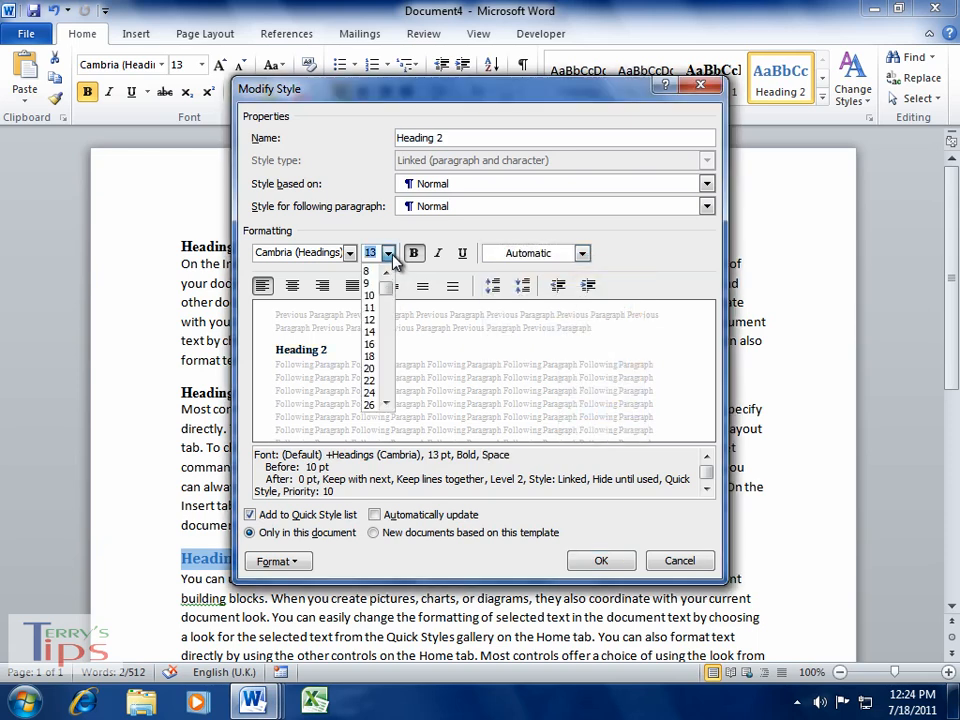
{"action": "left_click", "coordinate": [371, 312]}
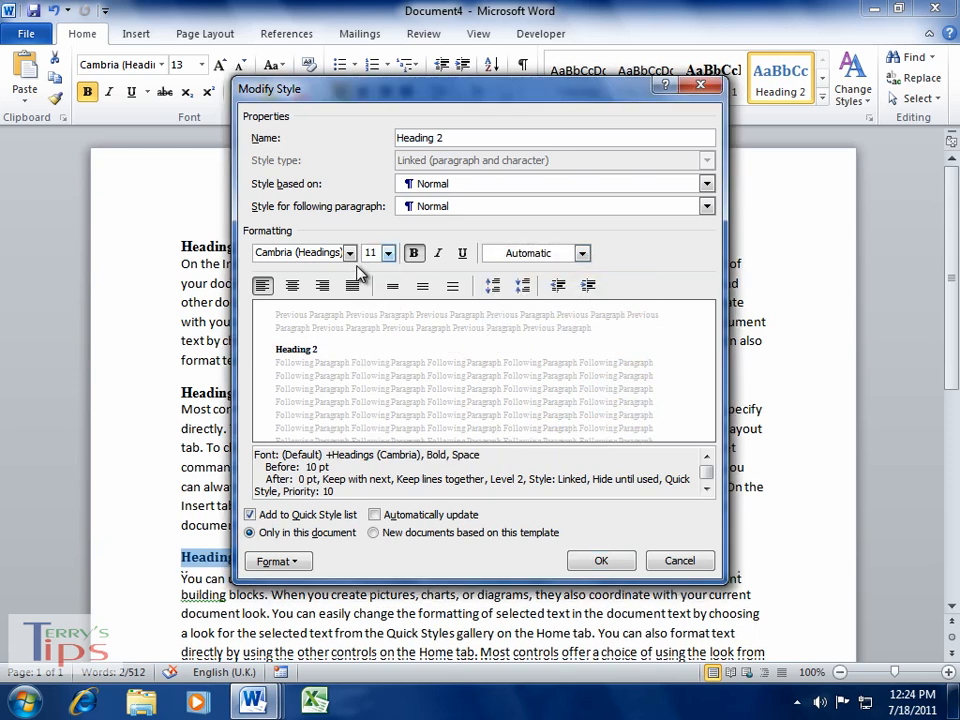
{"action": "left_click", "coordinate": [350, 253]}
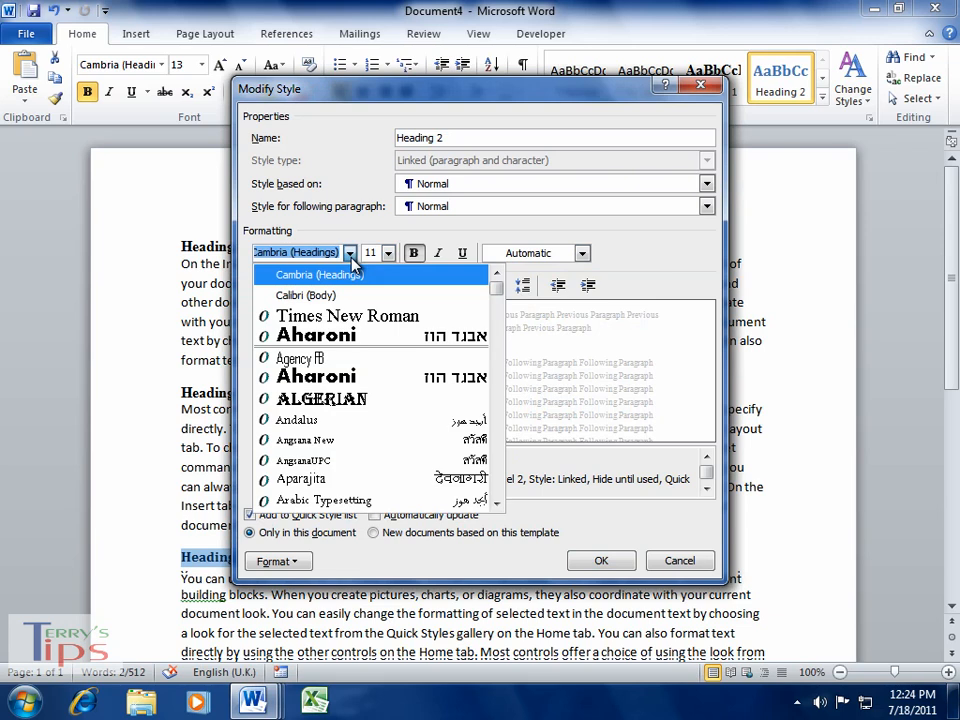
{"action": "left_click", "coordinate": [341, 316]}
Step: Set the Heading 2 style's paragraph spacing to 0 pt before with single line spacing, and apply the style changes
{"action": "left_click", "coordinate": [278, 562]}
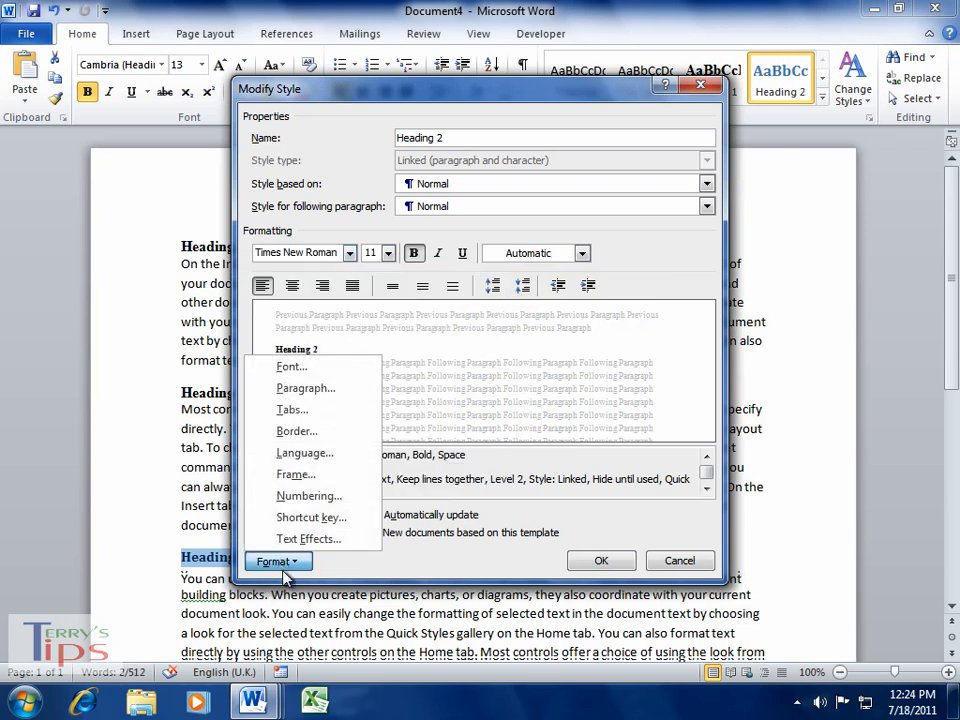
{"action": "left_click", "coordinate": [312, 394]}
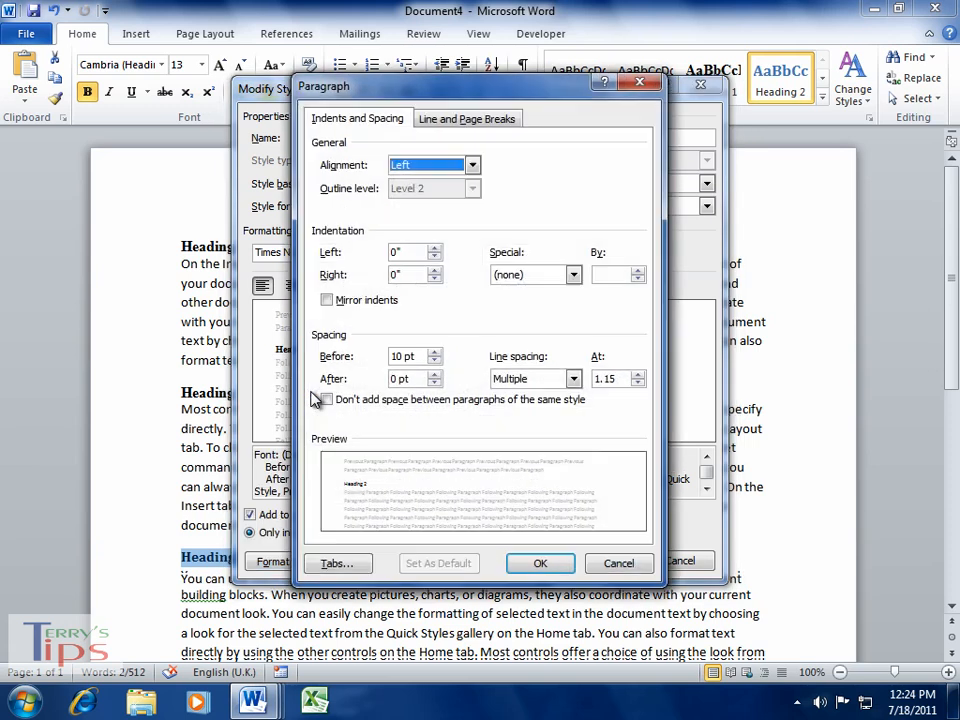
{"action": "left_click", "coordinate": [434, 361]}
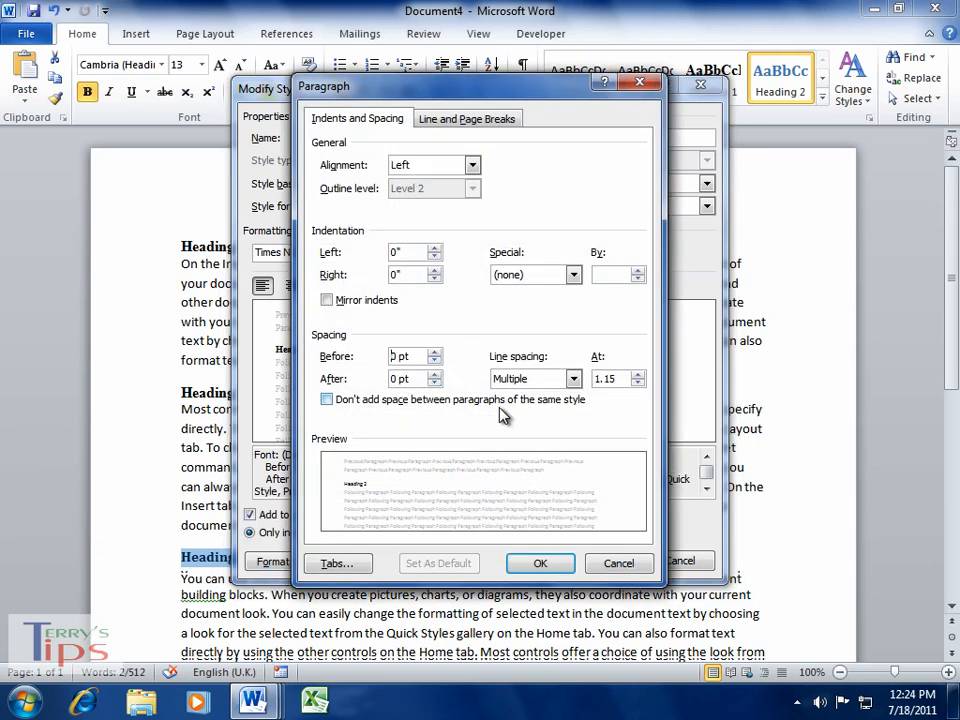
{"action": "left_click", "coordinate": [573, 379]}
{"action": "left_click", "coordinate": [530, 397]}
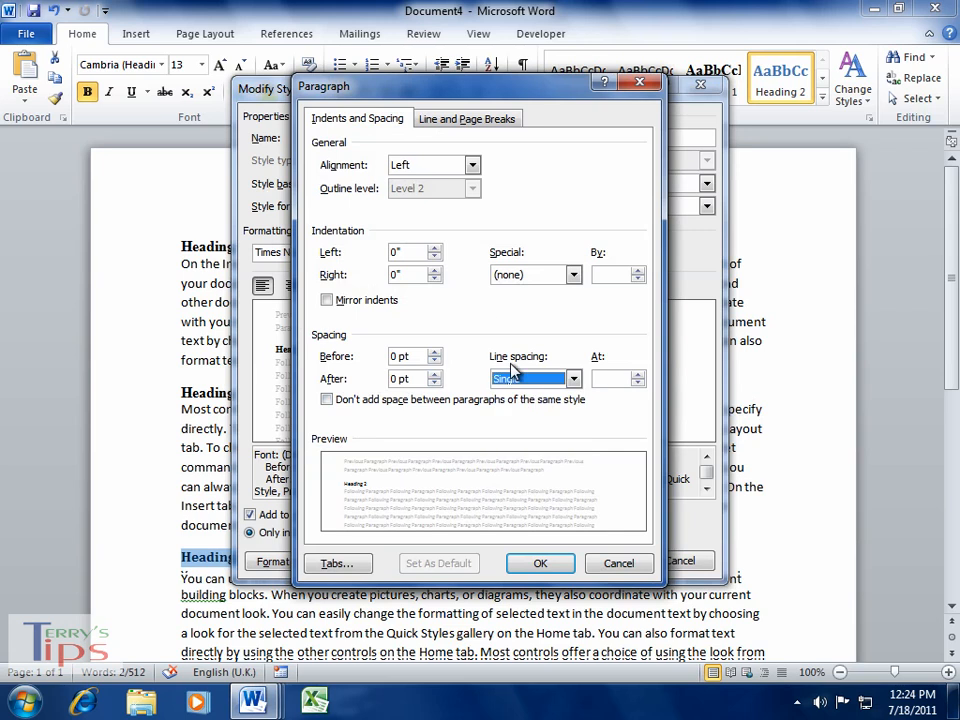
{"action": "left_click", "coordinate": [545, 563]}
{"action": "left_click", "coordinate": [601, 561]}
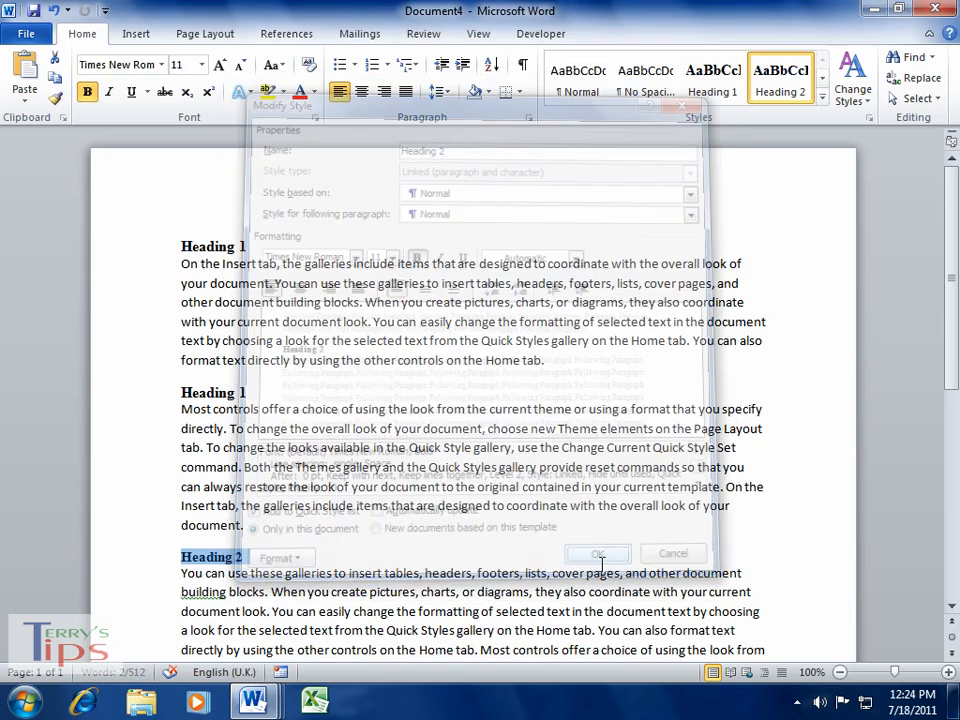
Step: Insert a "Heading 2" line above the paragraph starting "To change the overall look" and apply the Heading 2 style to it
{"action": "scroll", "coordinate": [432, 508], "scroll_direction": "down", "scroll_amount": 4}
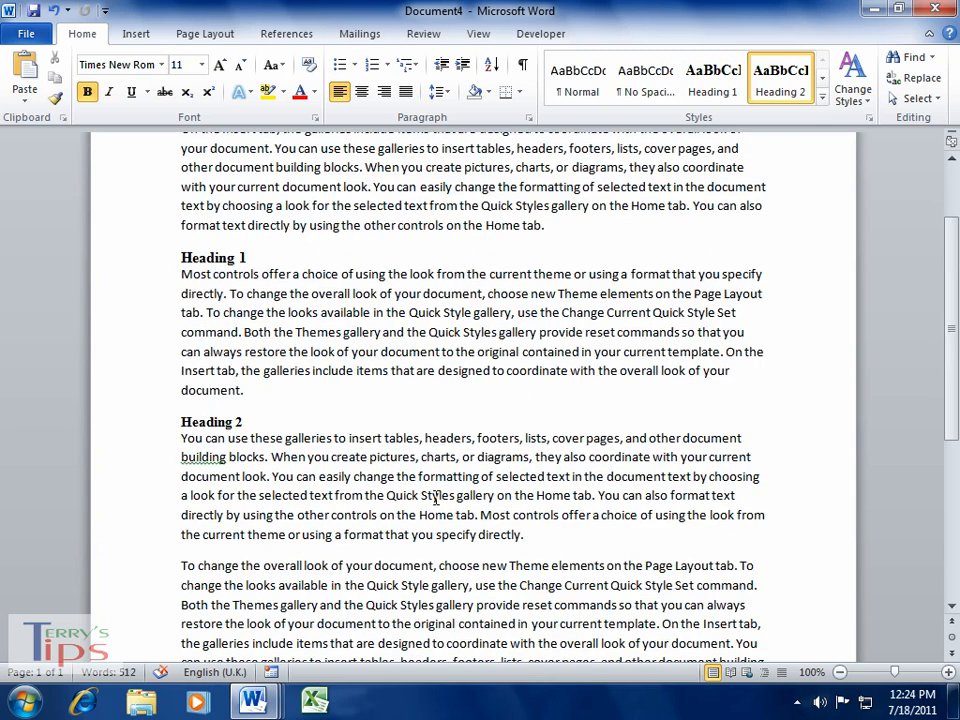
{"action": "left_click", "coordinate": [181, 476]}
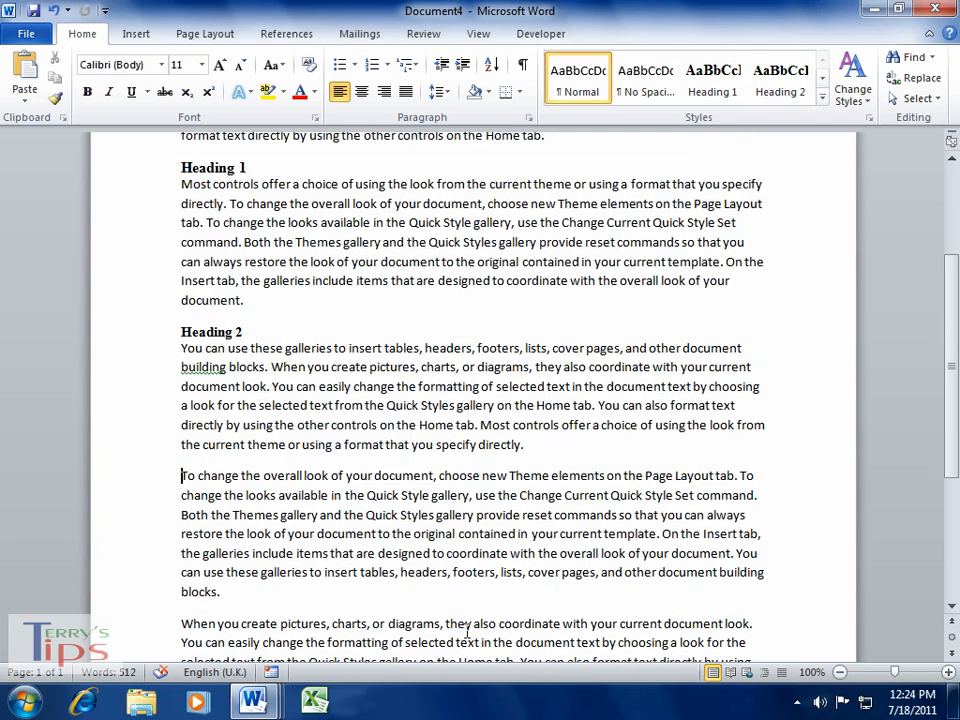
{"action": "type", "text": "Heading "}
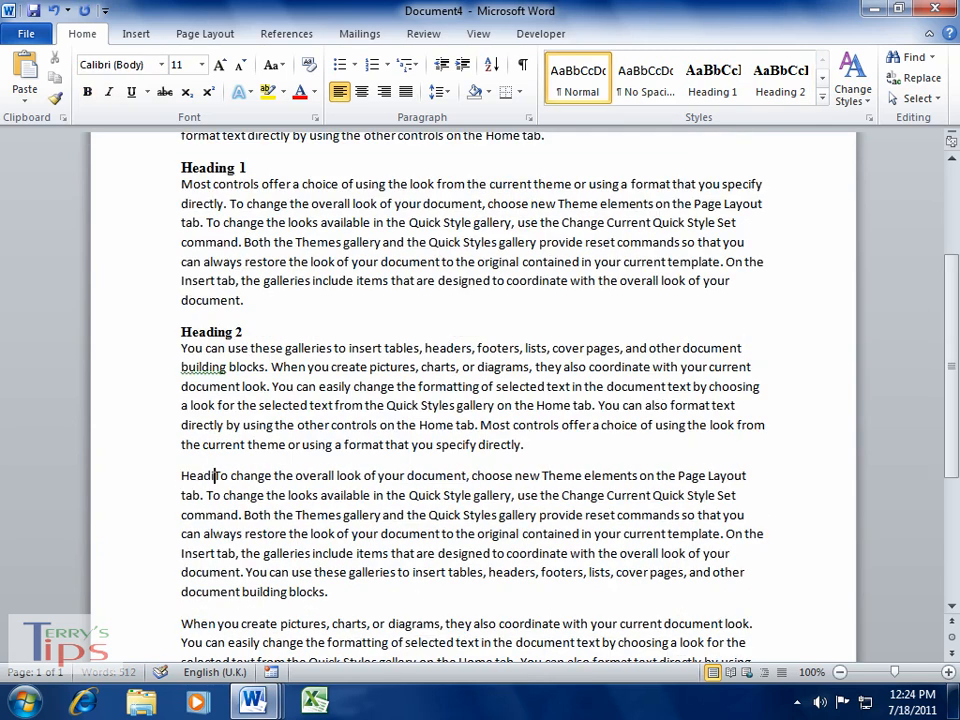
{"action": "type", "text": "2"}
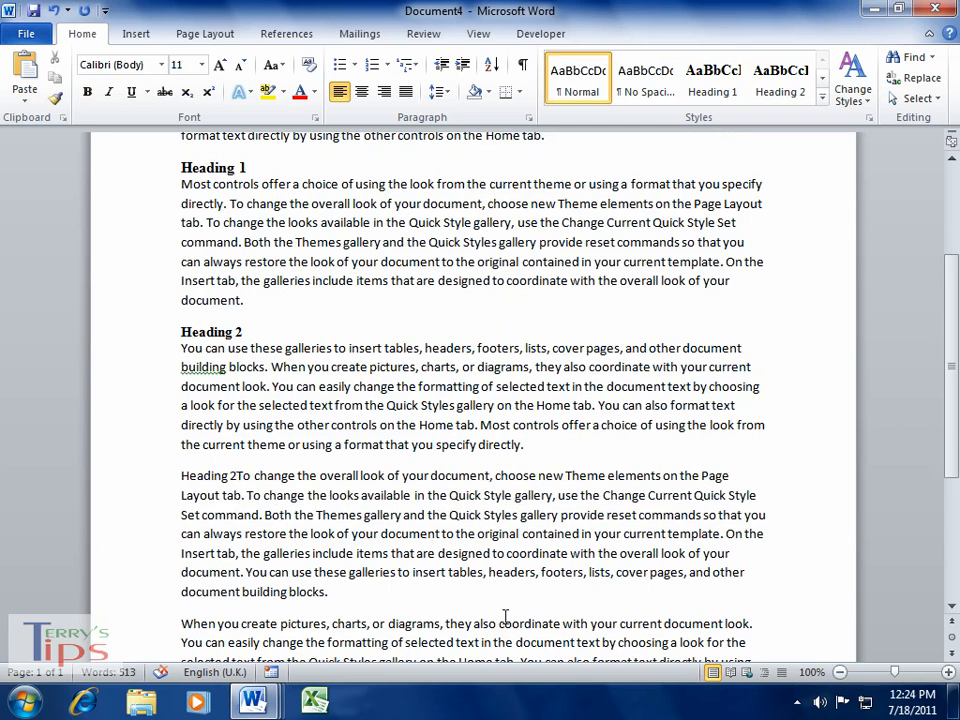
{"action": "key", "text": "Return"}
{"action": "left_click", "coordinate": [155, 487]}
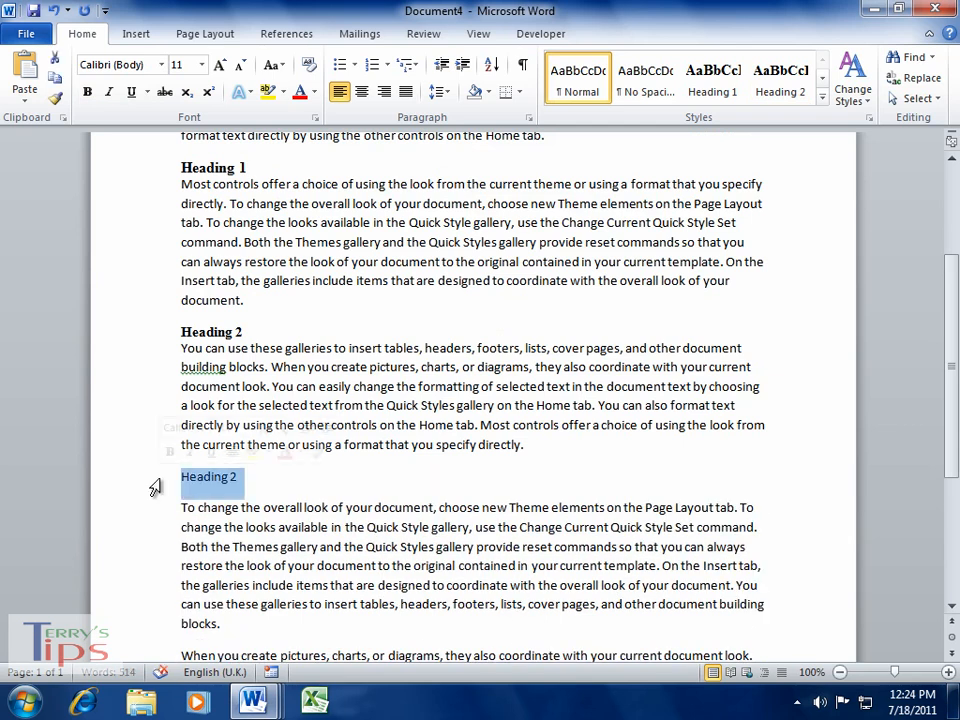
{"action": "left_click", "coordinate": [781, 82]}
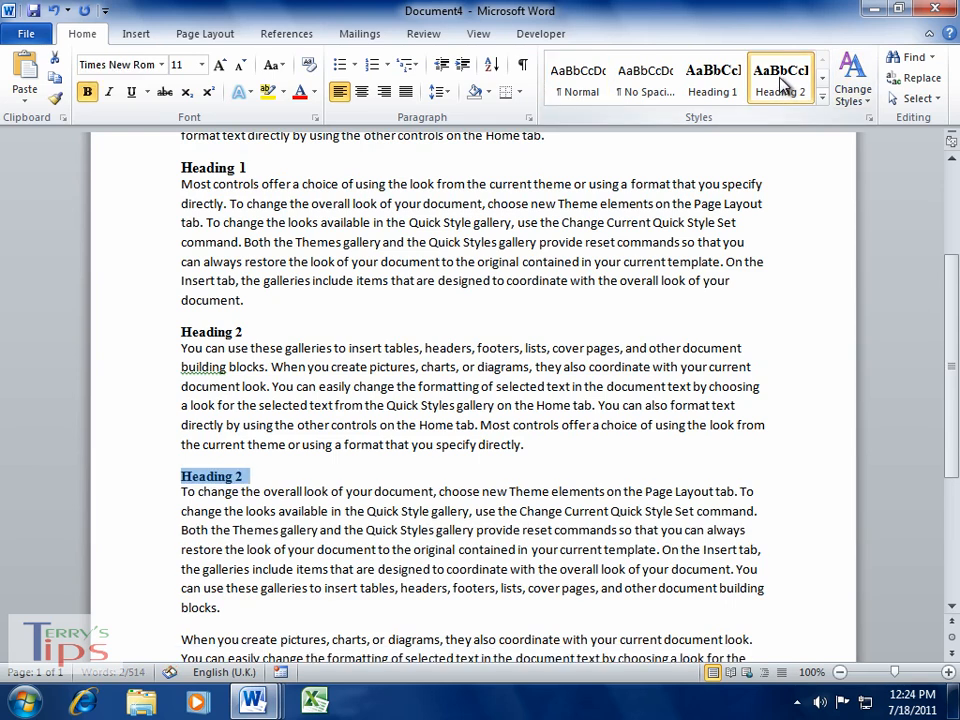
{"action": "left_click", "coordinate": [270, 482]}
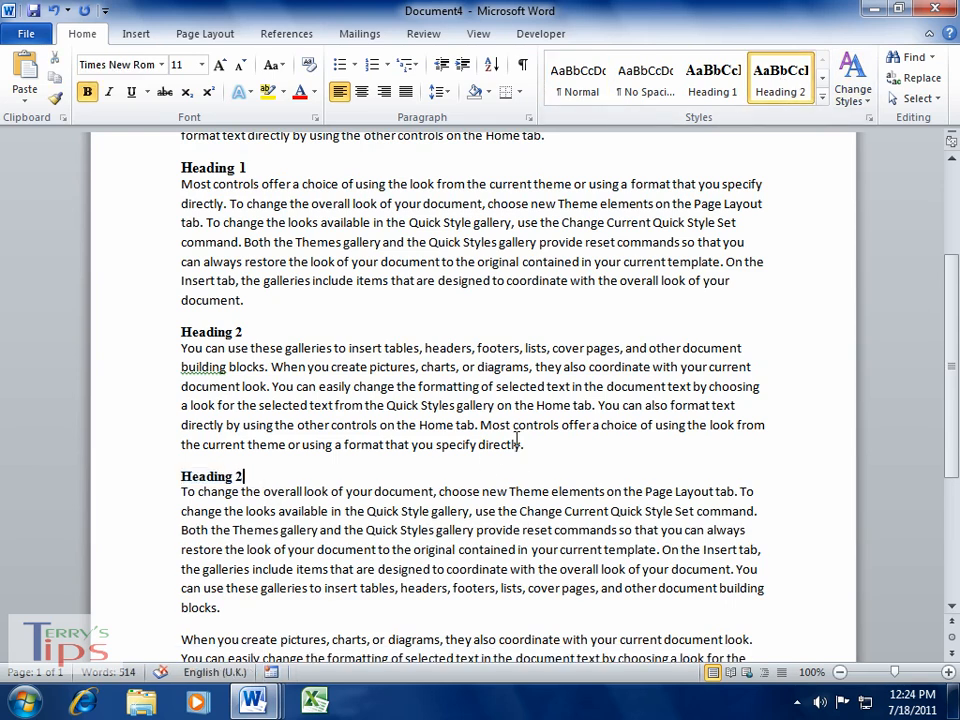
Step: Insert a "Heading 3" line above the paragraph starting "When you create pictures" and apply the Heading 3 style to it
{"action": "scroll", "coordinate": [466, 488], "scroll_direction": "down", "scroll_amount": 2}
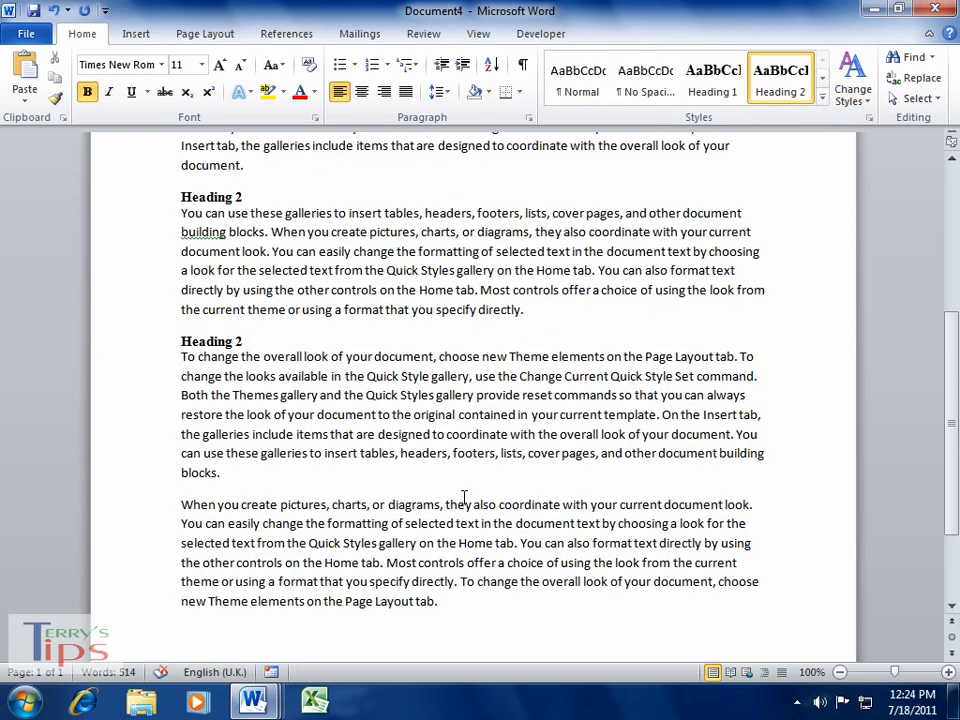
{"action": "left_click", "coordinate": [182, 504]}
{"action": "type", "text": "Heading "}
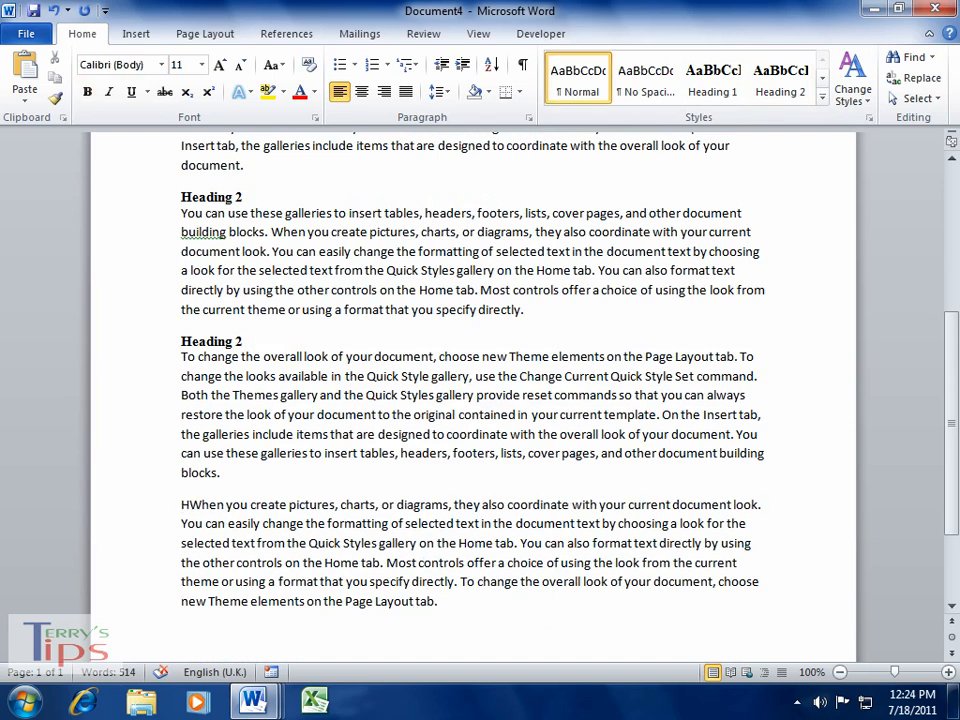
{"action": "type", "text": "3"}
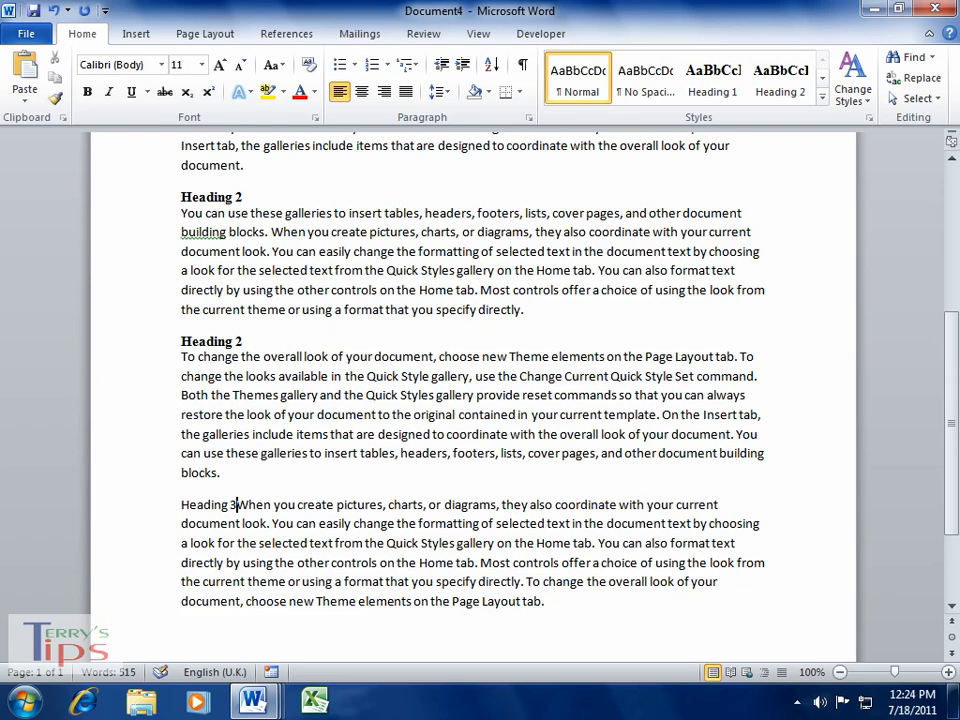
{"action": "key", "text": "Return"}
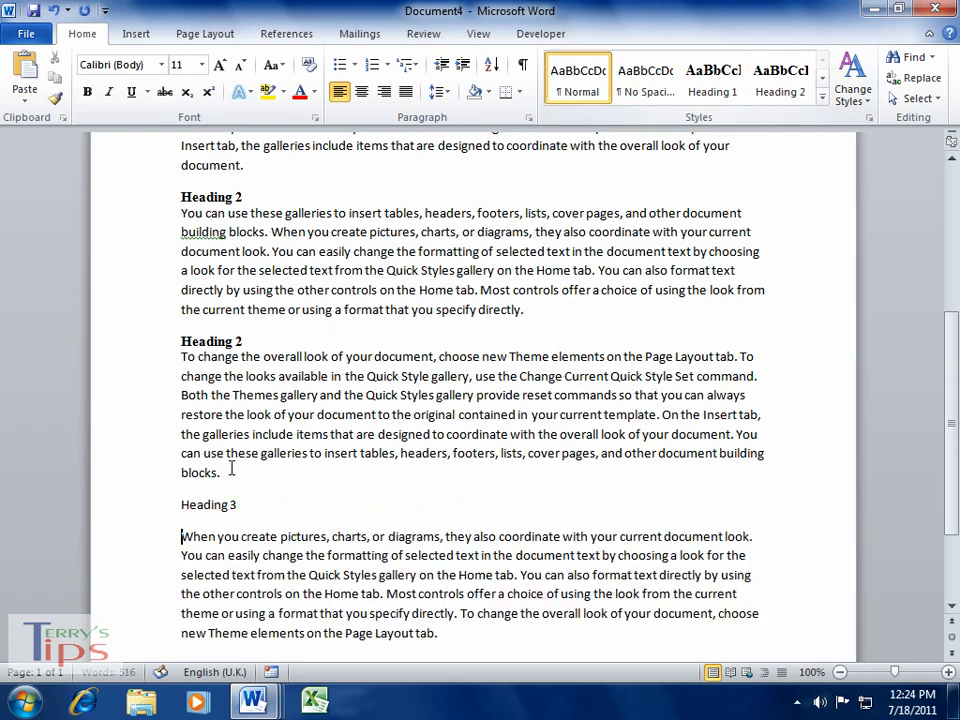
{"action": "left_click", "coordinate": [132, 512]}
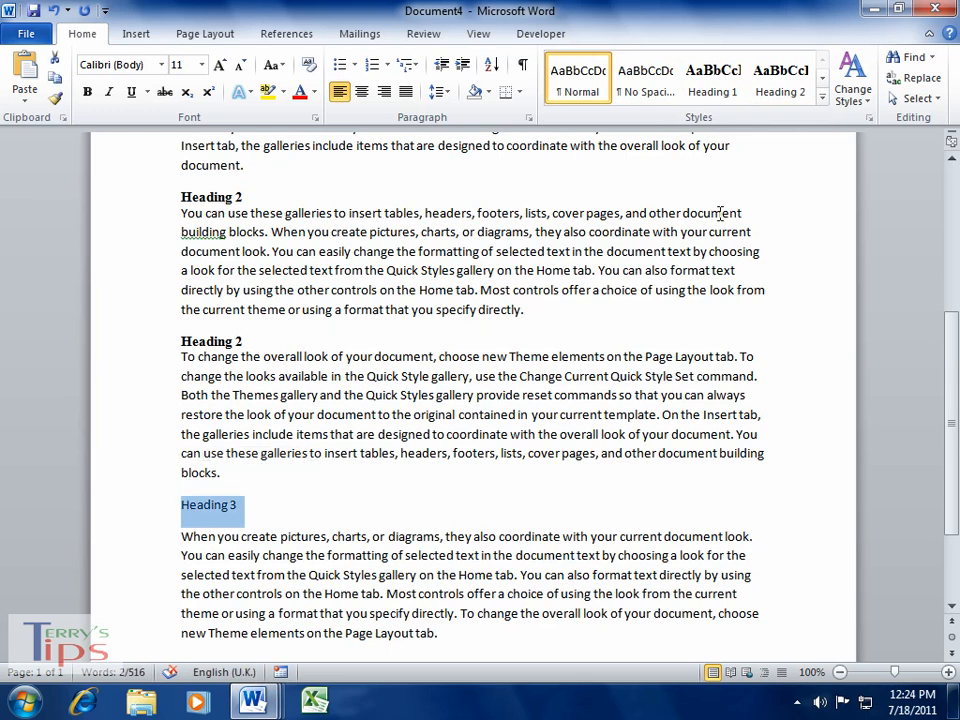
{"action": "left_click", "coordinate": [869, 123]}
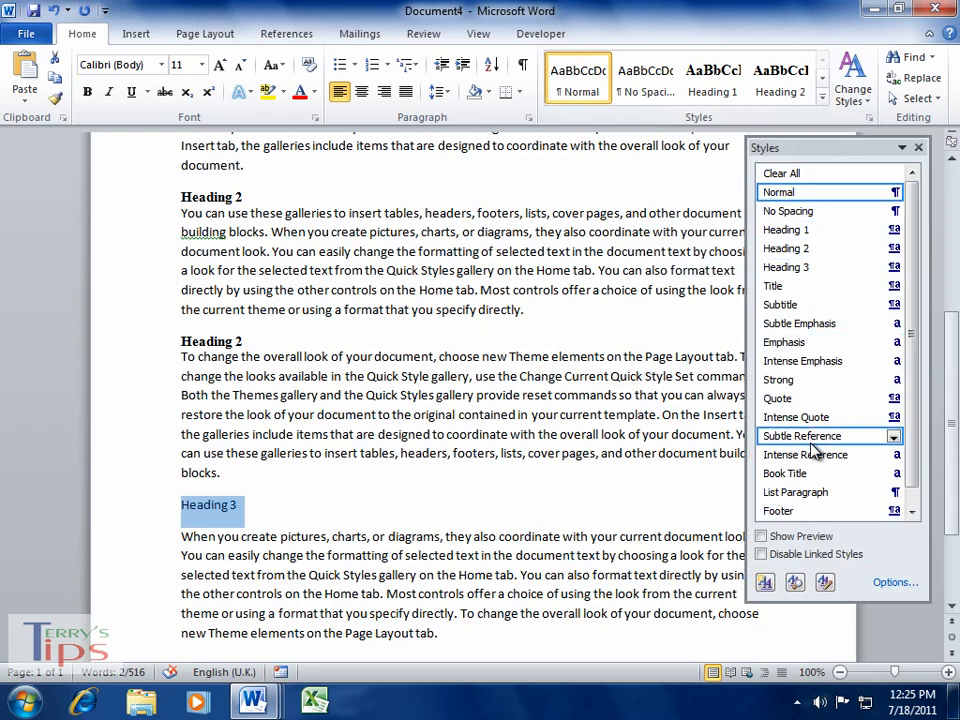
{"action": "left_click", "coordinate": [800, 267]}
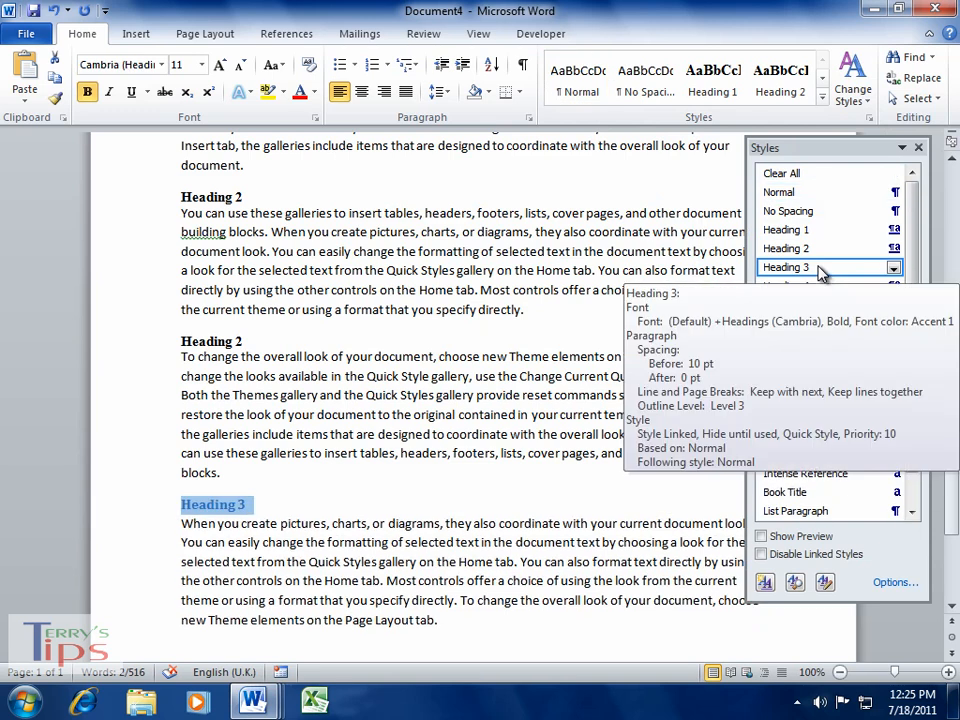
Step: Modify the Heading 3 style to use Automatic font colour, a 10 pt font size and Times New Roman
{"action": "right_click", "coordinate": [772, 270]}
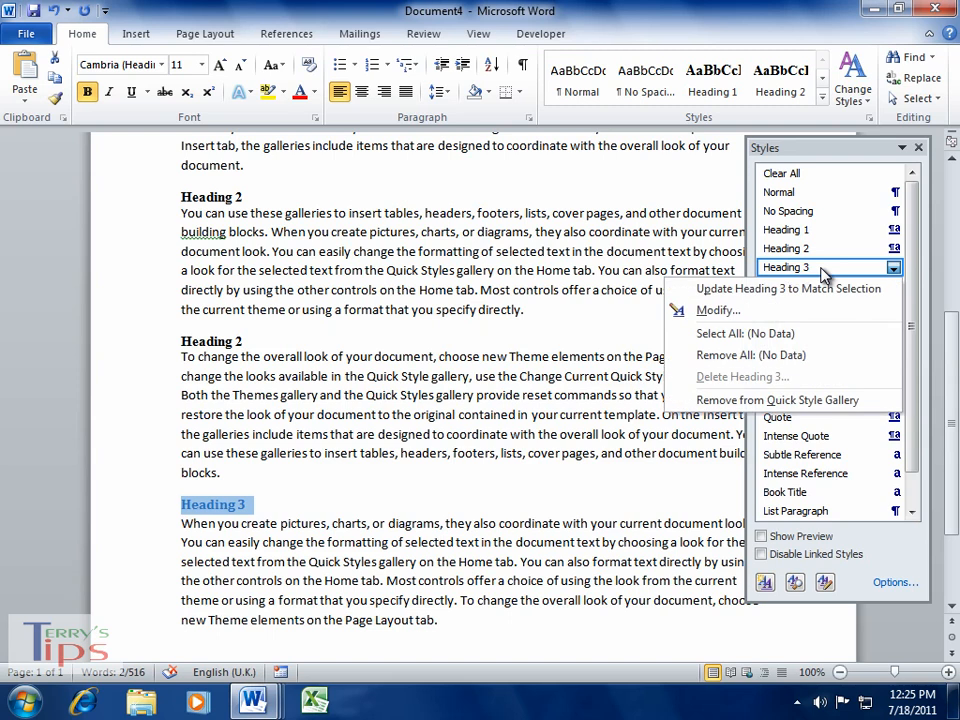
{"action": "left_click", "coordinate": [718, 311]}
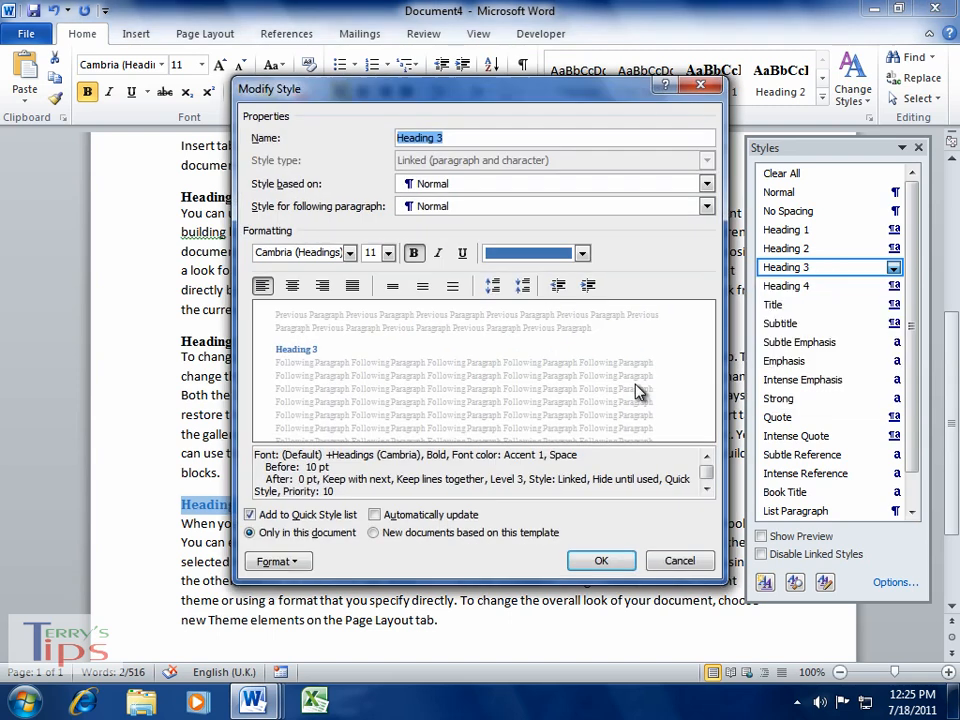
{"action": "left_click", "coordinate": [584, 254]}
{"action": "left_click", "coordinate": [534, 278]}
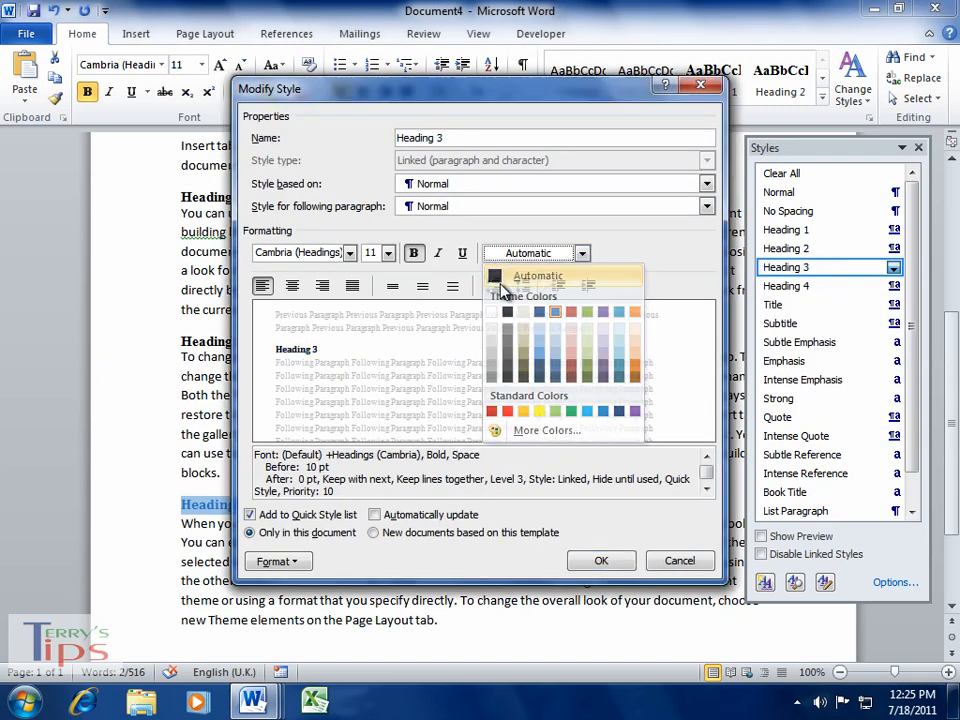
{"action": "left_click", "coordinate": [388, 253]}
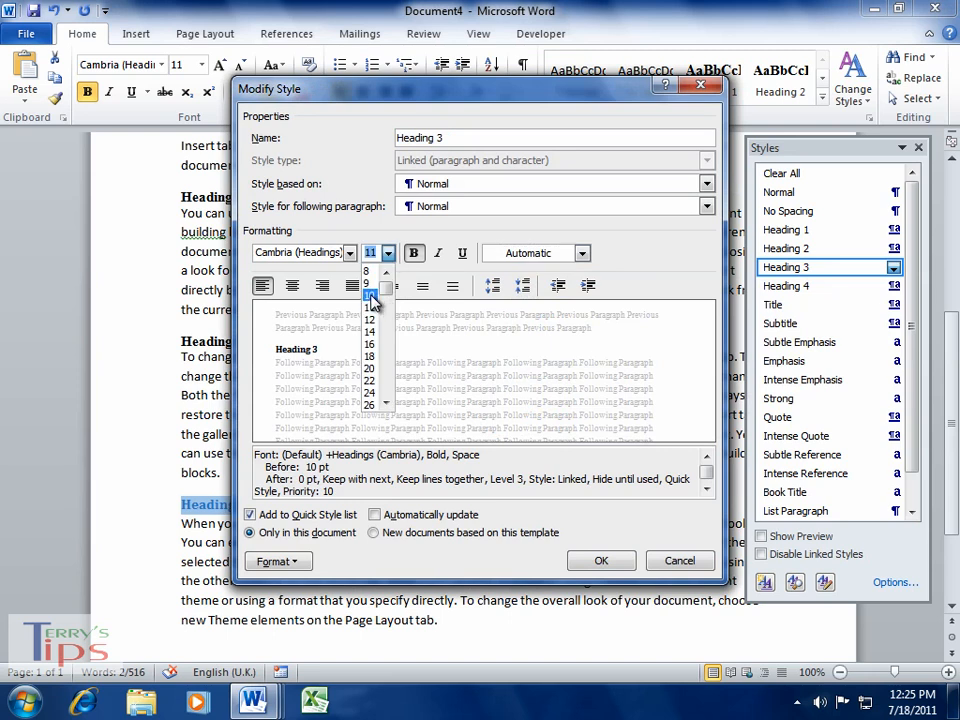
{"action": "left_click", "coordinate": [370, 295]}
{"action": "left_click", "coordinate": [350, 253]}
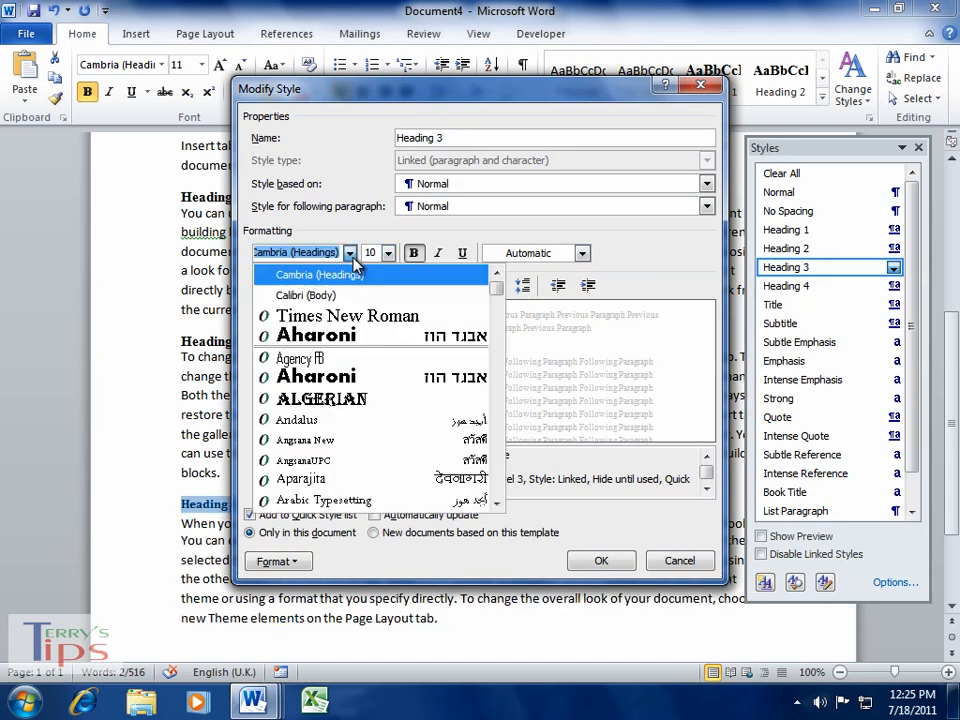
{"action": "left_click", "coordinate": [333, 316]}
Step: Set the Heading 3 style's paragraph spacing to 0 pt before with single line spacing, and apply the style changes
{"action": "left_click", "coordinate": [282, 563]}
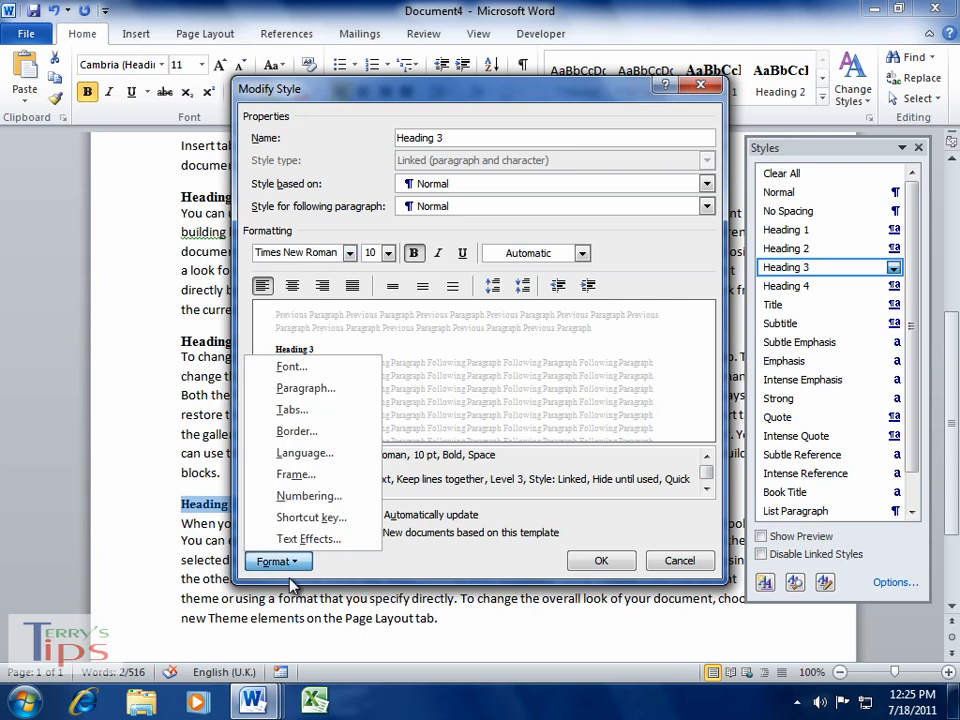
{"action": "left_click", "coordinate": [306, 389]}
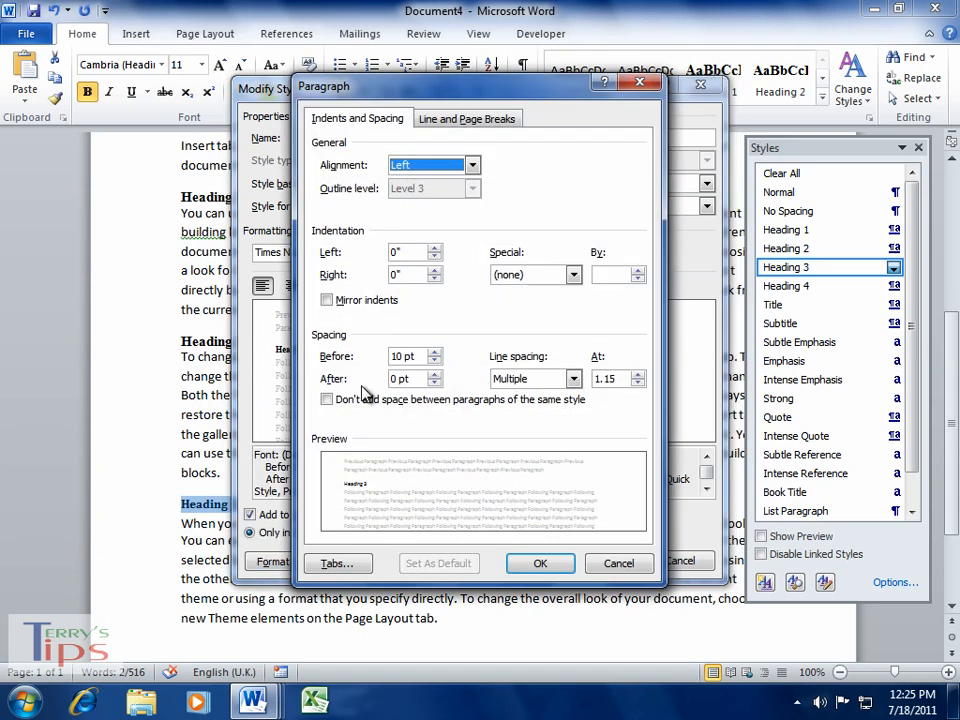
{"action": "left_click", "coordinate": [435, 362]}
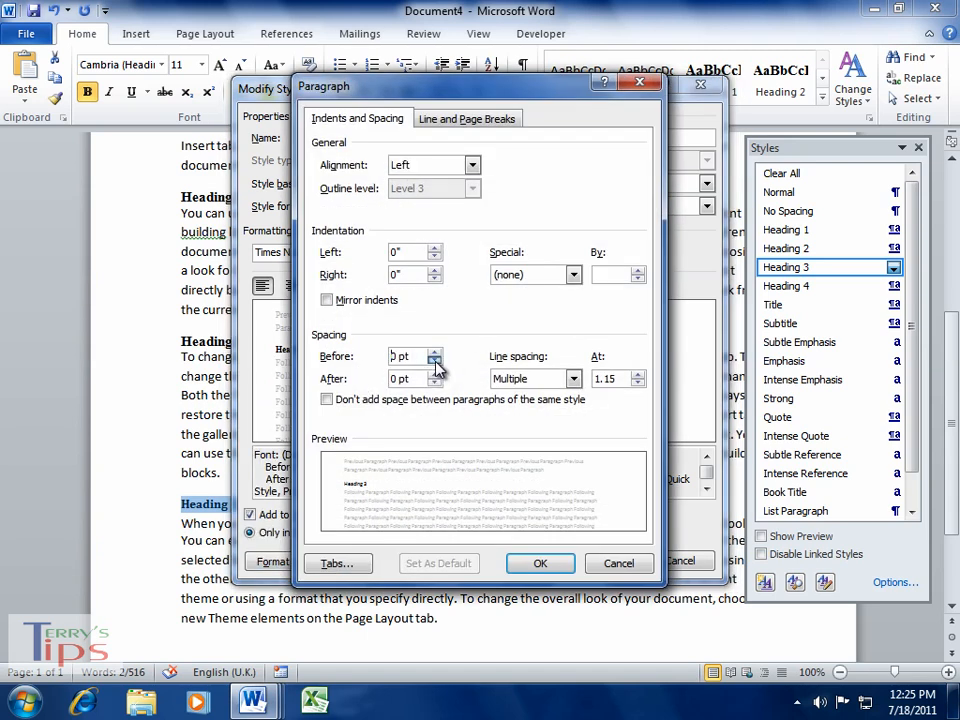
{"action": "left_click", "coordinate": [573, 379]}
{"action": "left_click", "coordinate": [510, 397]}
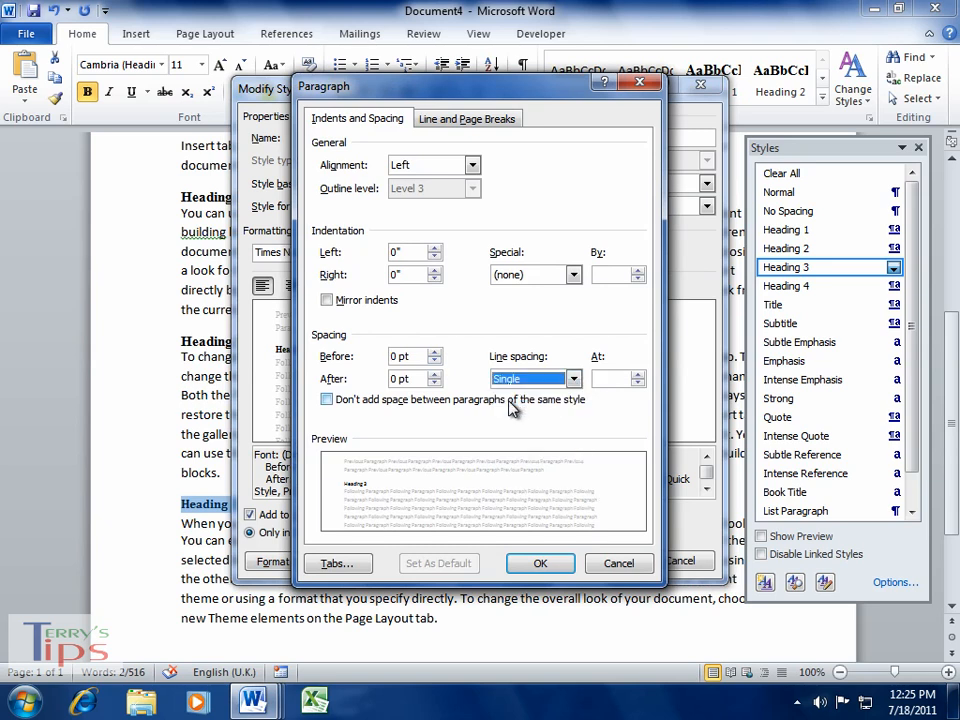
{"action": "left_click", "coordinate": [541, 563]}
{"action": "left_click", "coordinate": [598, 561]}
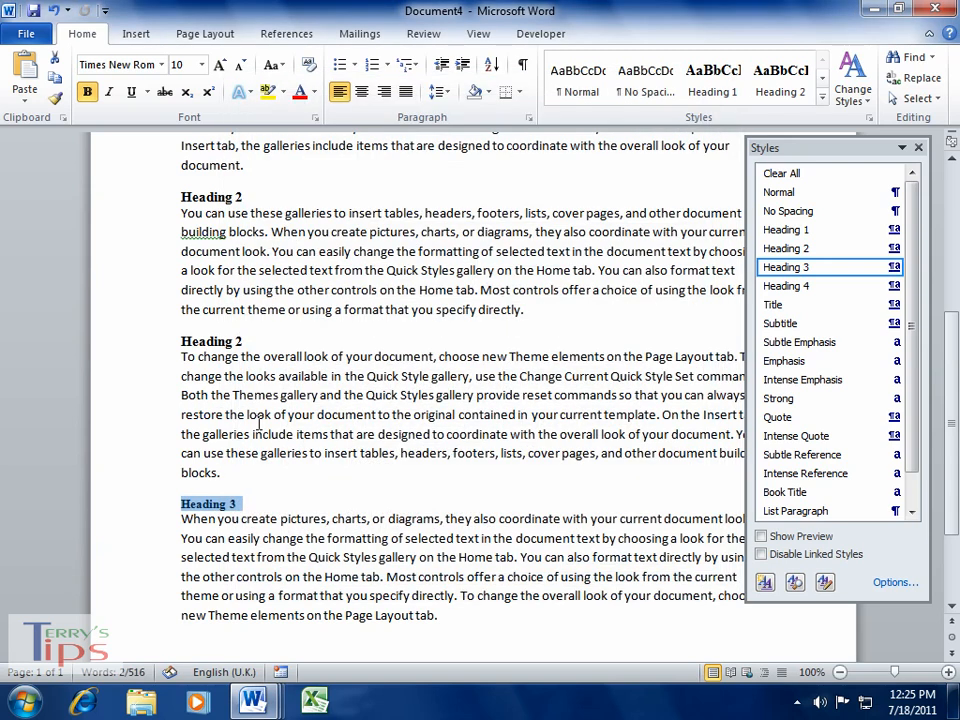
{"action": "left_click", "coordinate": [305, 473]}
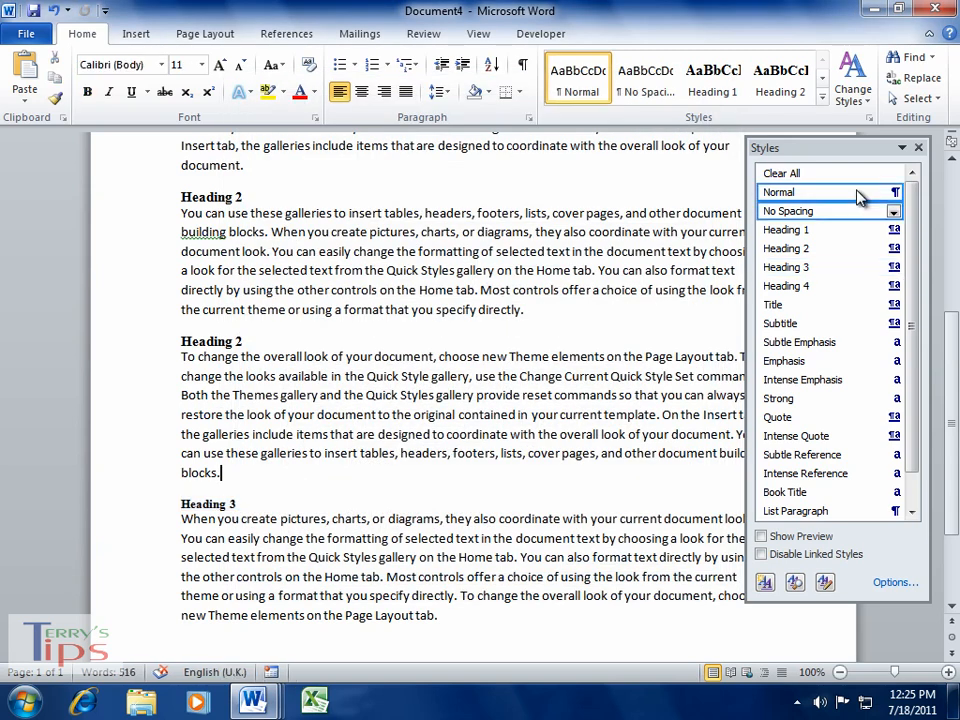
{"action": "left_click", "coordinate": [918, 147]}
Step: Start a new paragraph style named "para1" from the body paragraph under the first Heading 1, based on (no style)
{"action": "left_click_drag", "start_coordinate": [952, 345], "coordinate": [957, 205]}
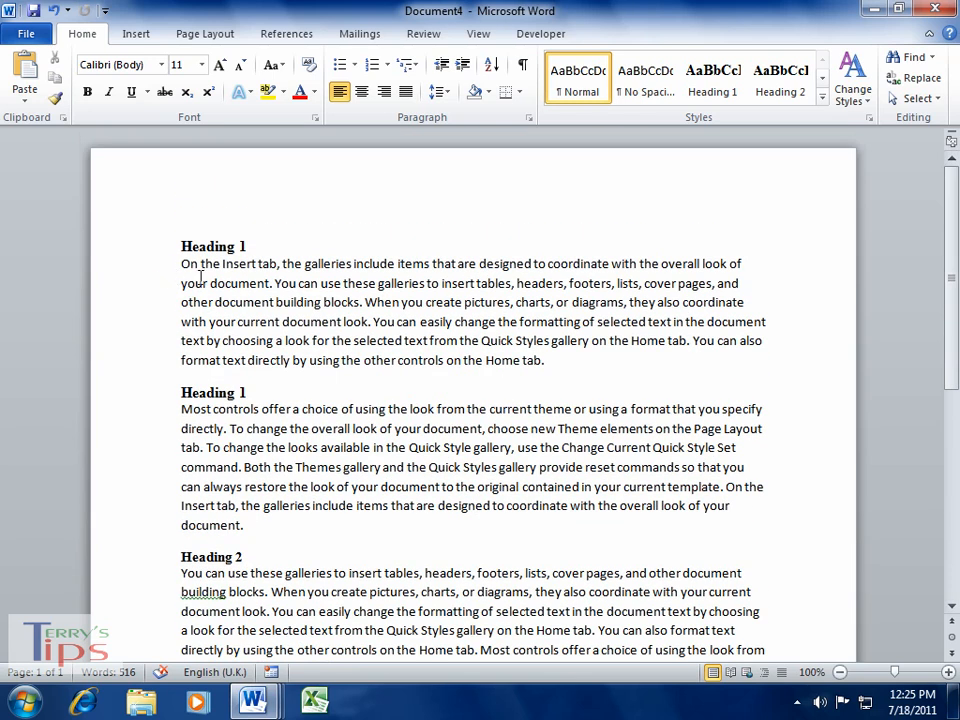
{"action": "left_click_drag", "start_coordinate": [183, 264], "coordinate": [559, 362]}
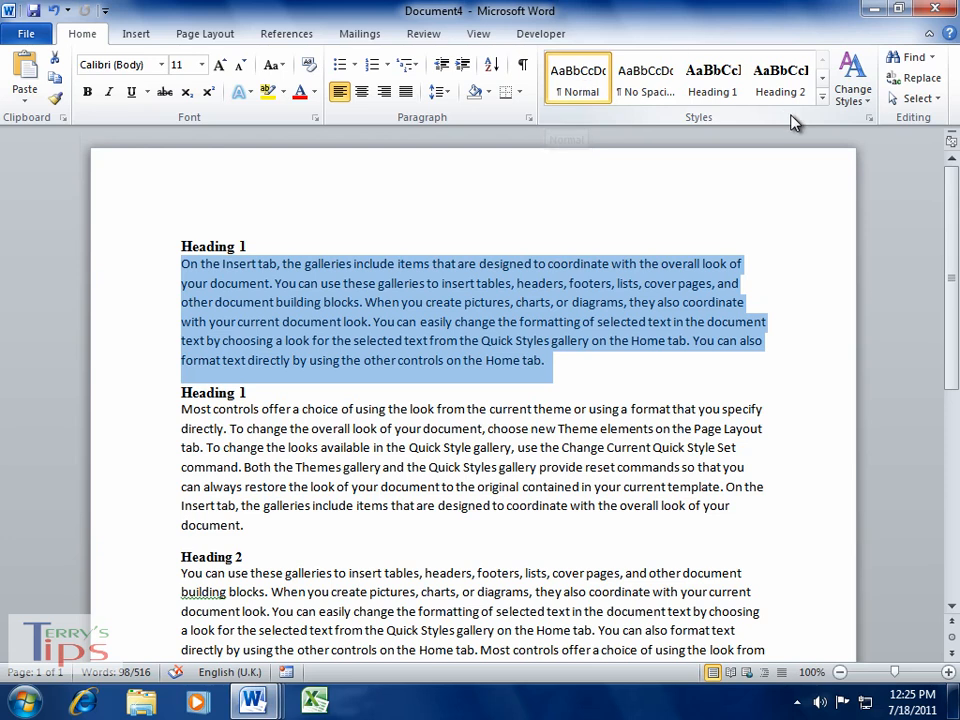
{"action": "left_click", "coordinate": [870, 119]}
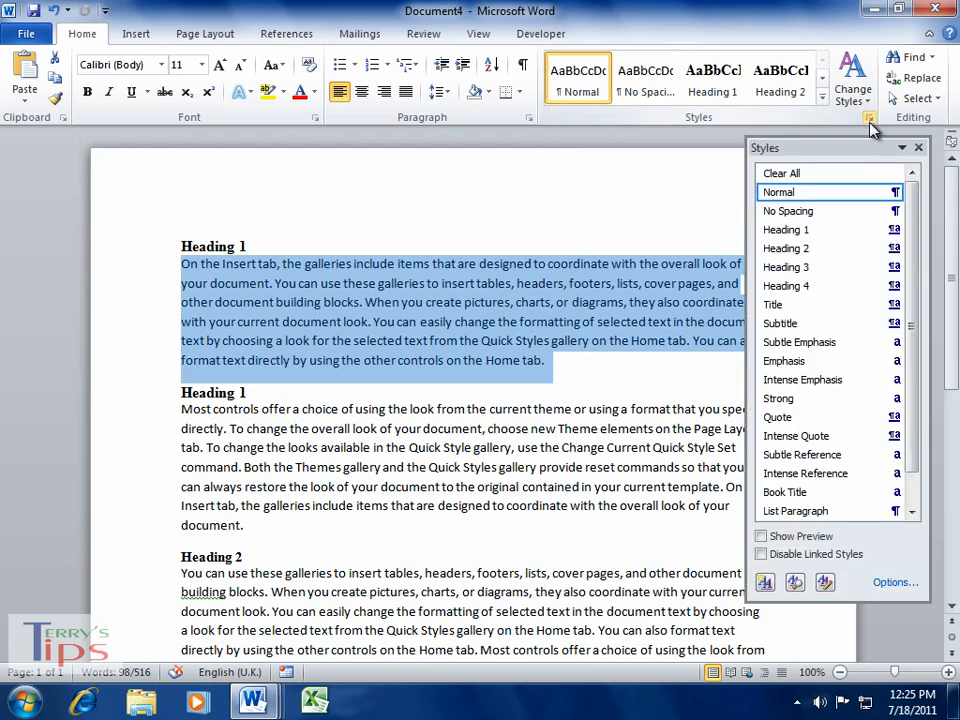
{"action": "left_click", "coordinate": [766, 583]}
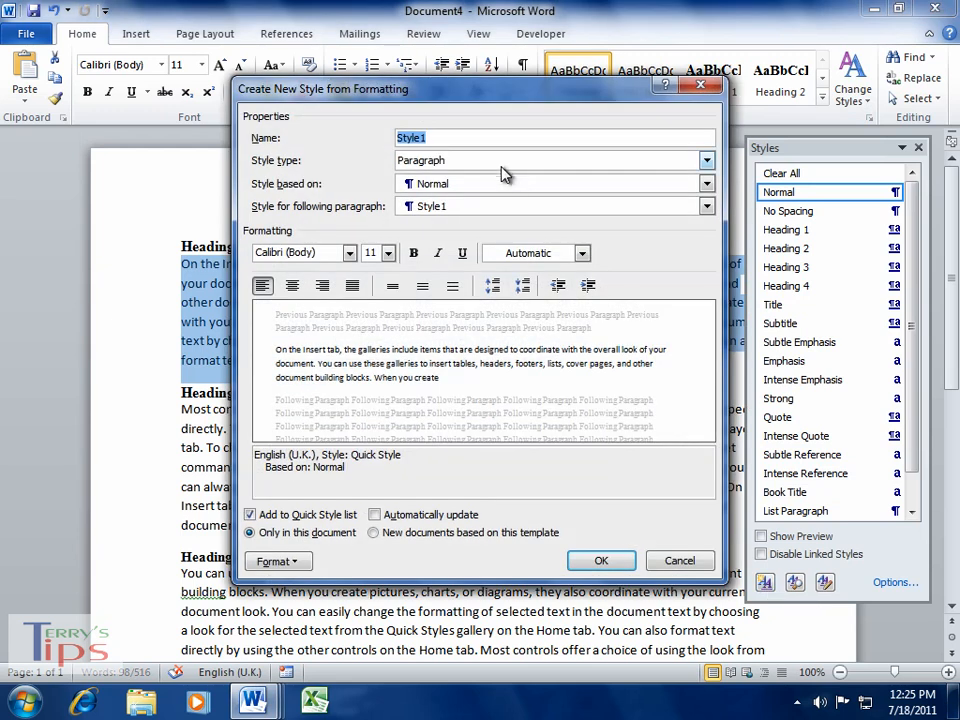
{"action": "type", "text": "para1"}
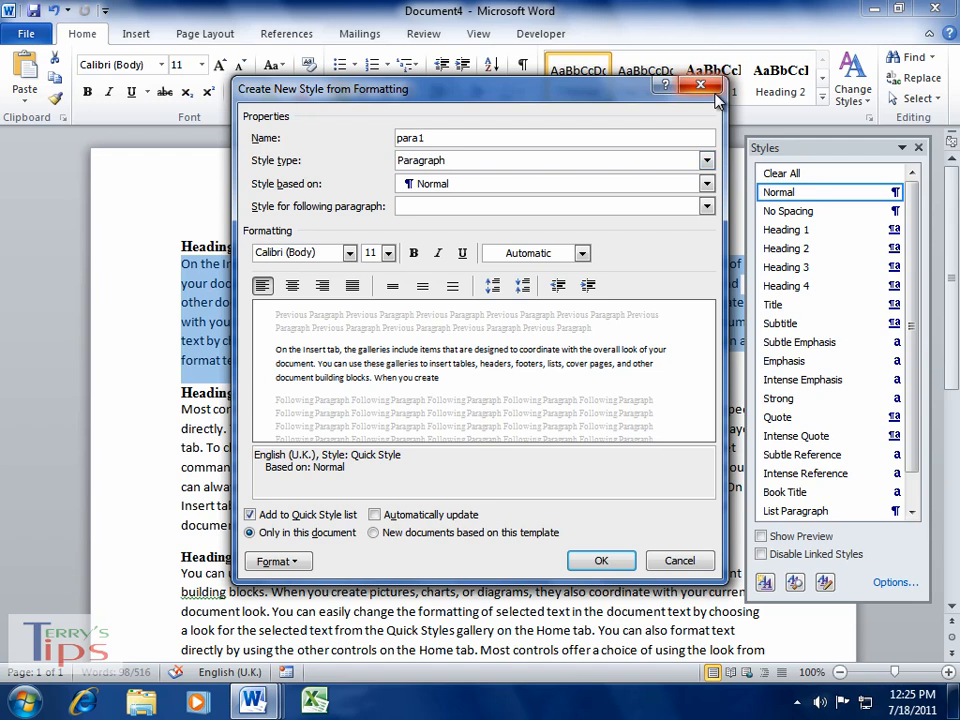
{"action": "left_click", "coordinate": [707, 185]}
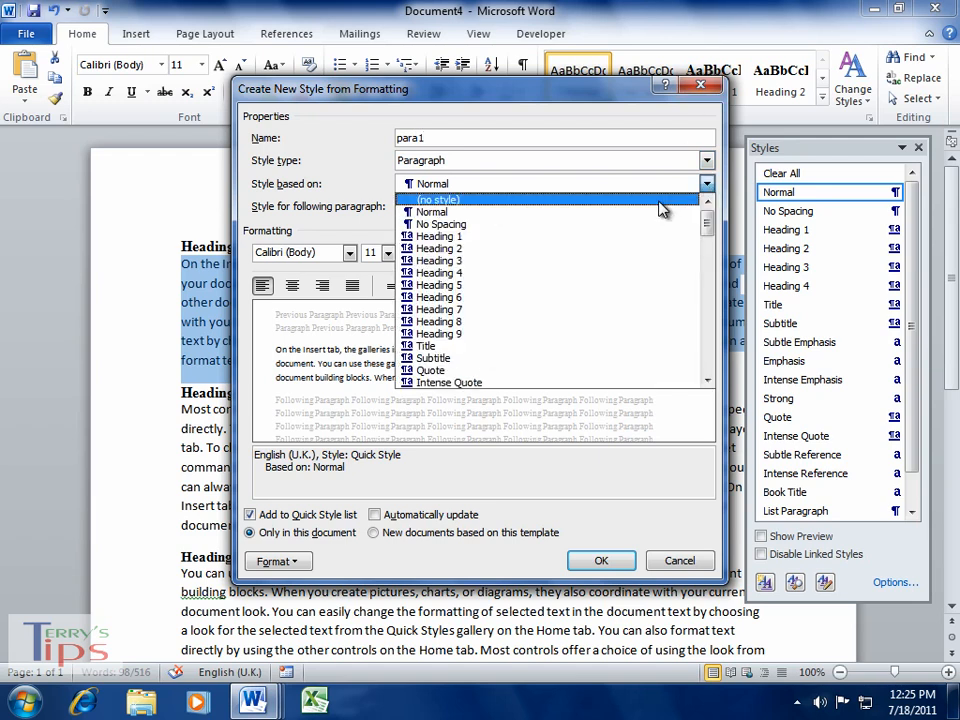
{"action": "left_click", "coordinate": [470, 204]}
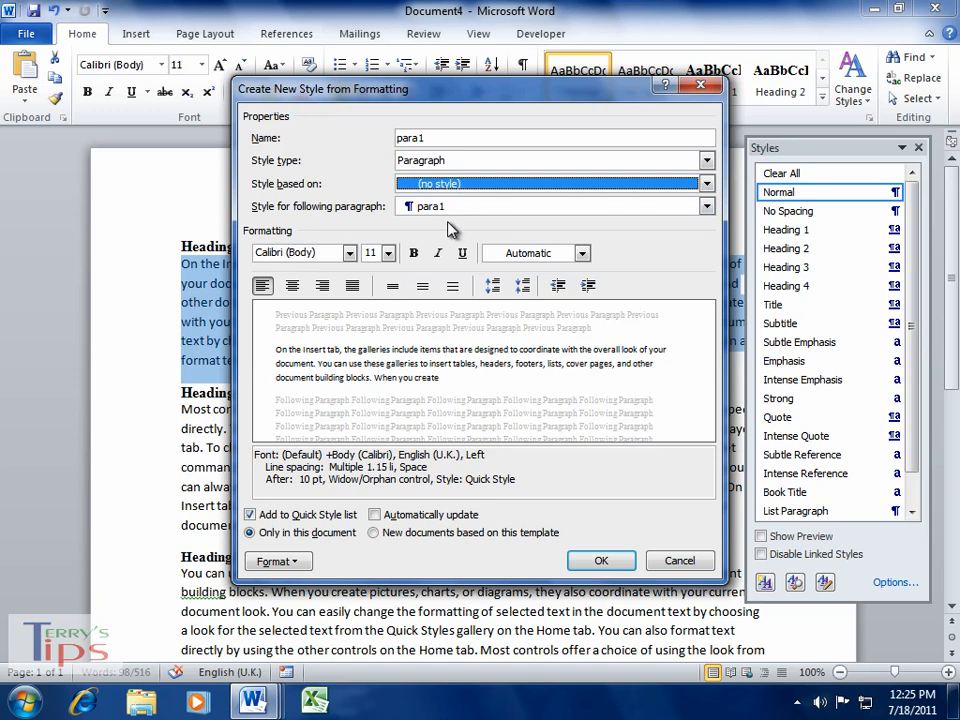
Step: Set the para1 style's font to Times New Roman at 12 pt
{"action": "left_click", "coordinate": [583, 256]}
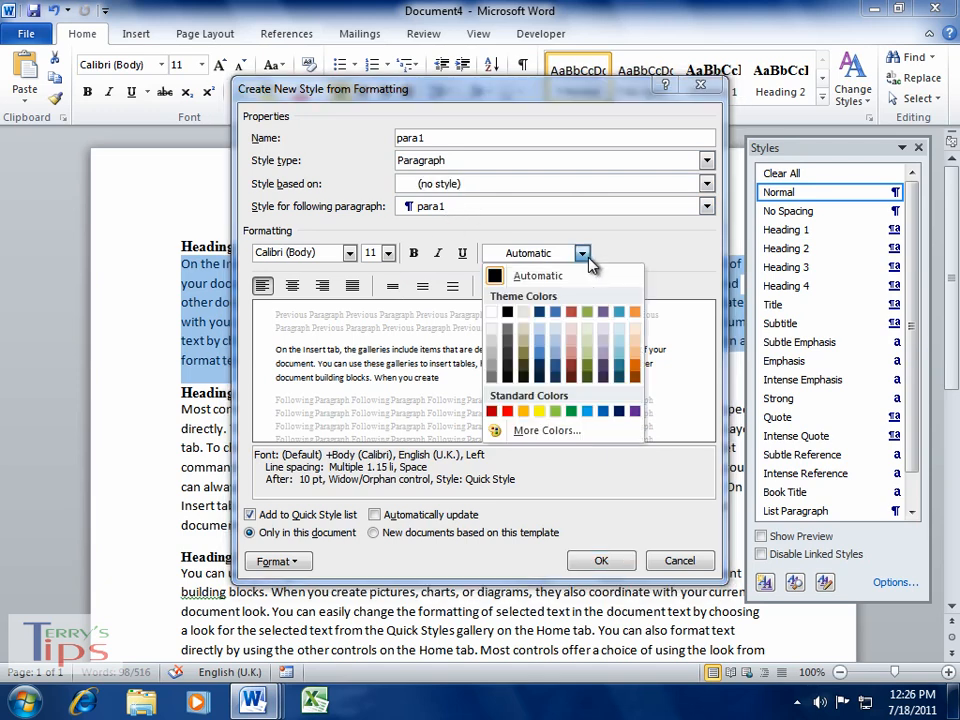
{"action": "left_click", "coordinate": [583, 256]}
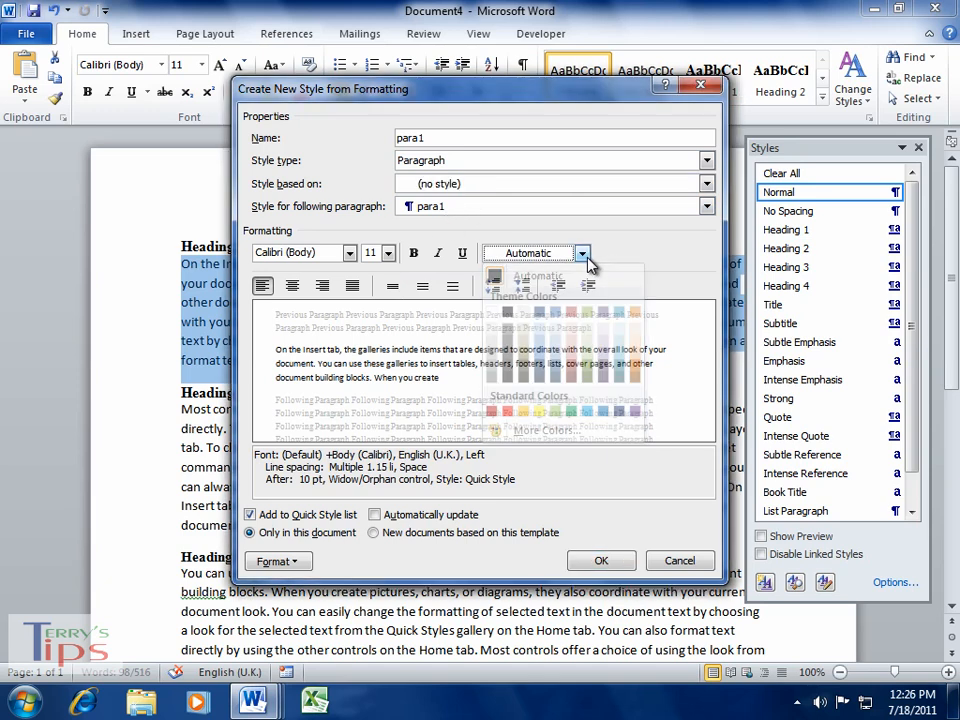
{"action": "left_click", "coordinate": [388, 253]}
{"action": "left_click", "coordinate": [377, 319]}
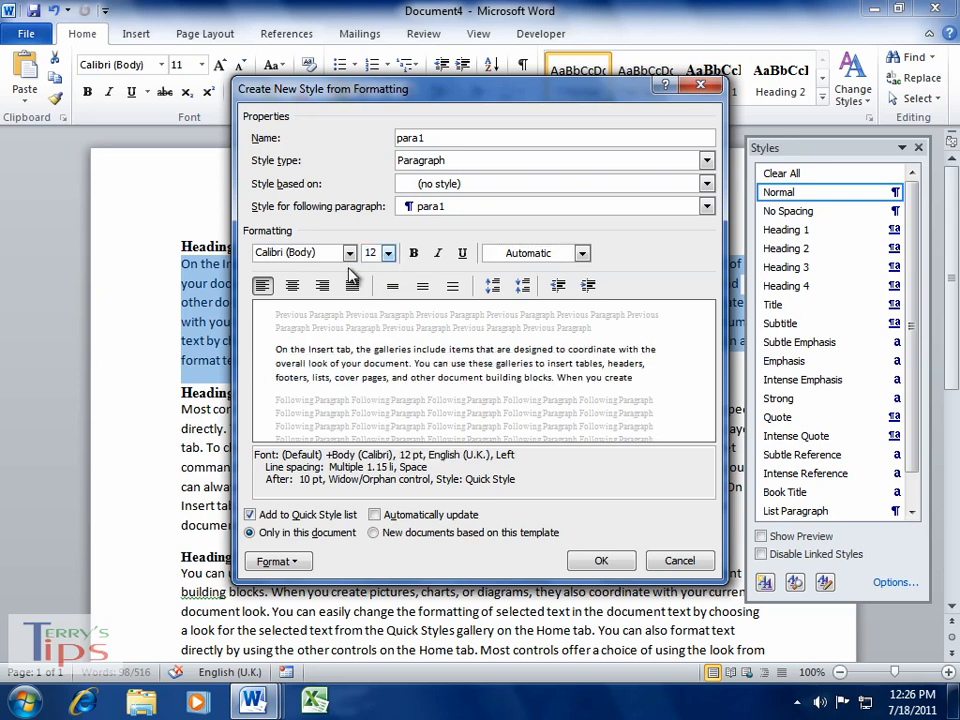
{"action": "left_click", "coordinate": [350, 253]}
{"action": "left_click", "coordinate": [338, 316]}
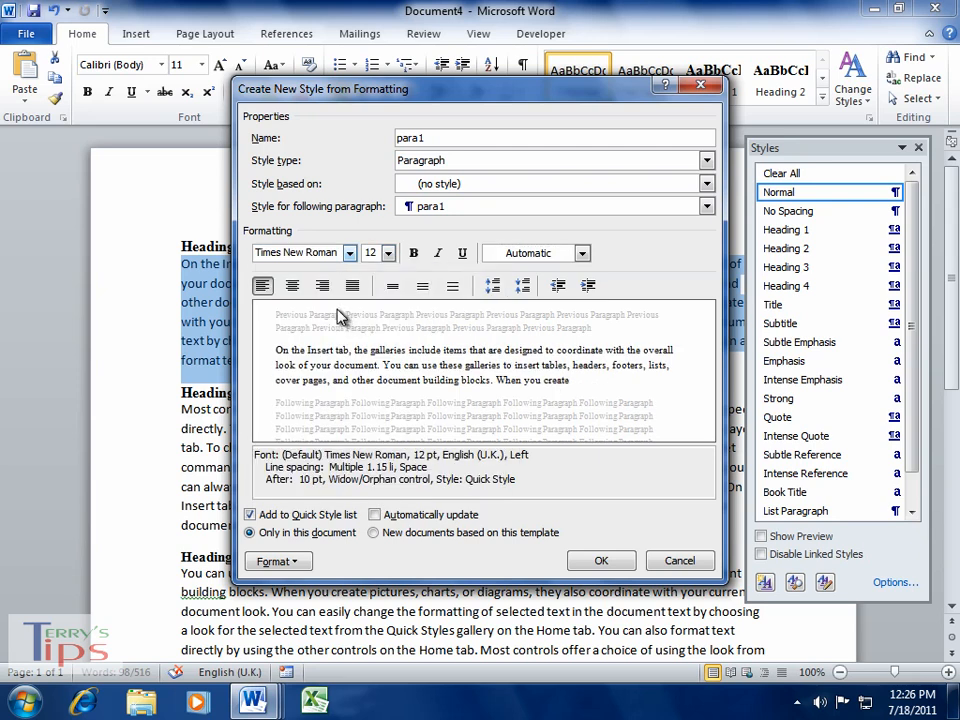
Step: Give the para1 style single line spacing and 0 pt spacing after, and create the style
{"action": "left_click", "coordinate": [300, 562]}
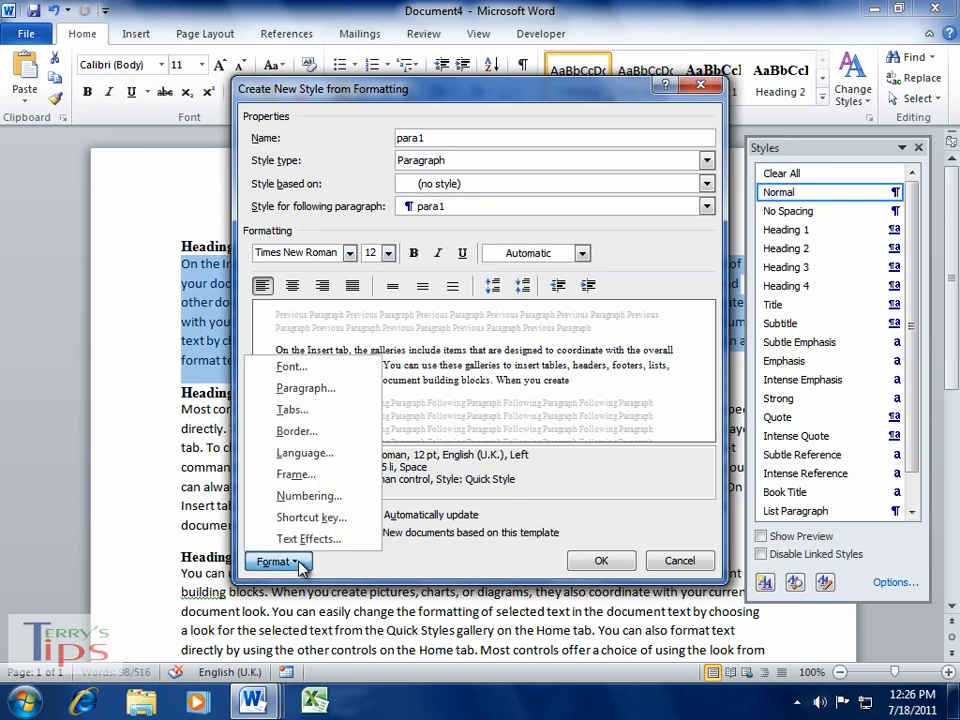
{"action": "left_click", "coordinate": [305, 394]}
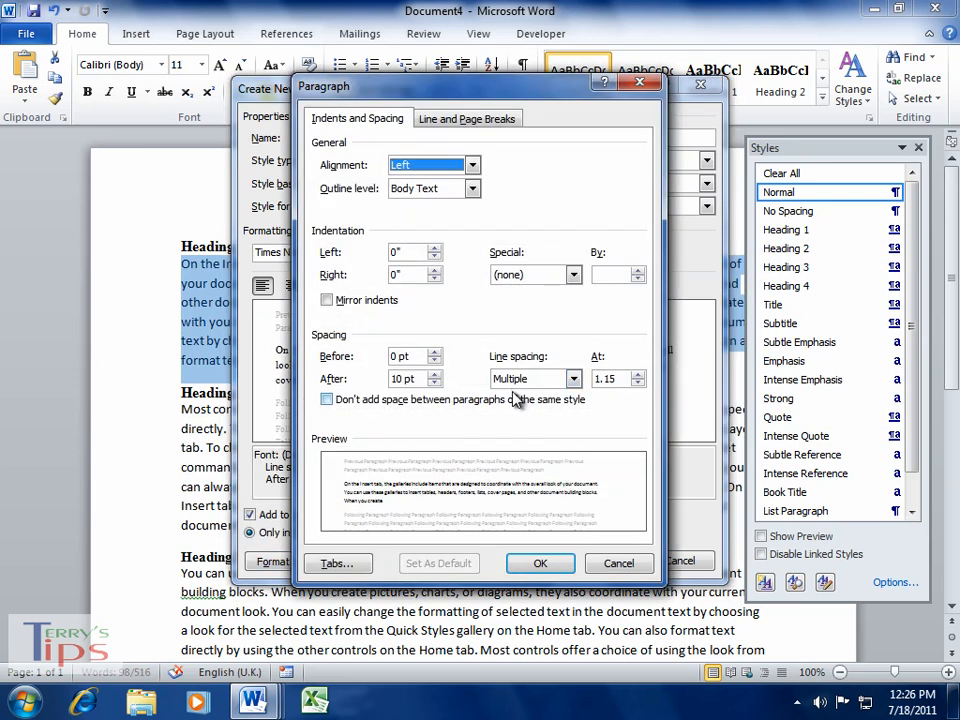
{"action": "left_click", "coordinate": [574, 379]}
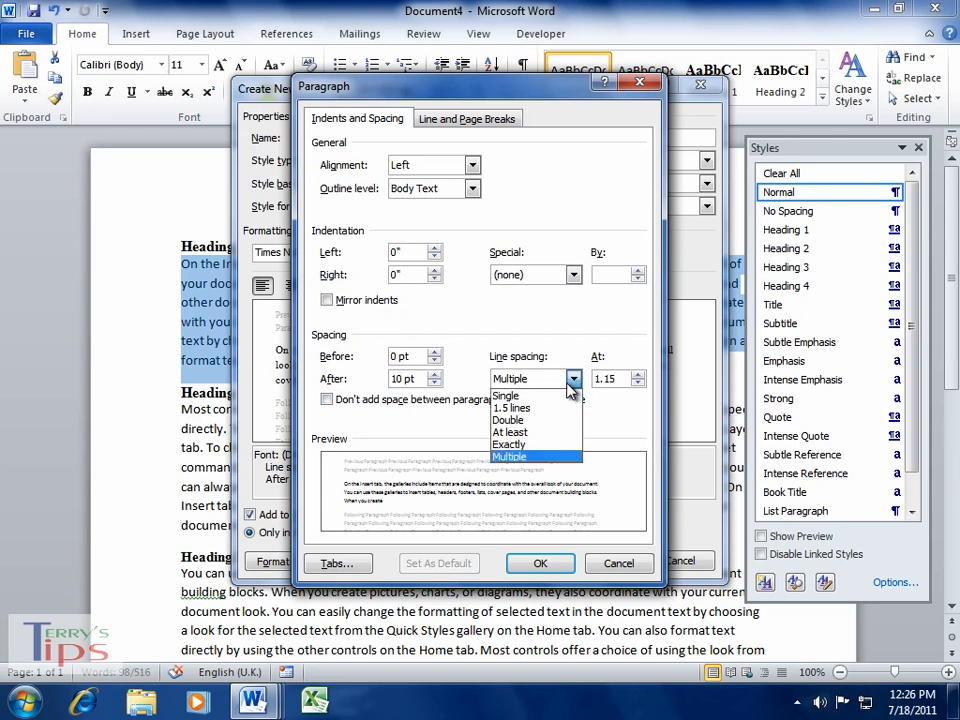
{"action": "left_click", "coordinate": [530, 395]}
{"action": "left_click", "coordinate": [434, 383]}
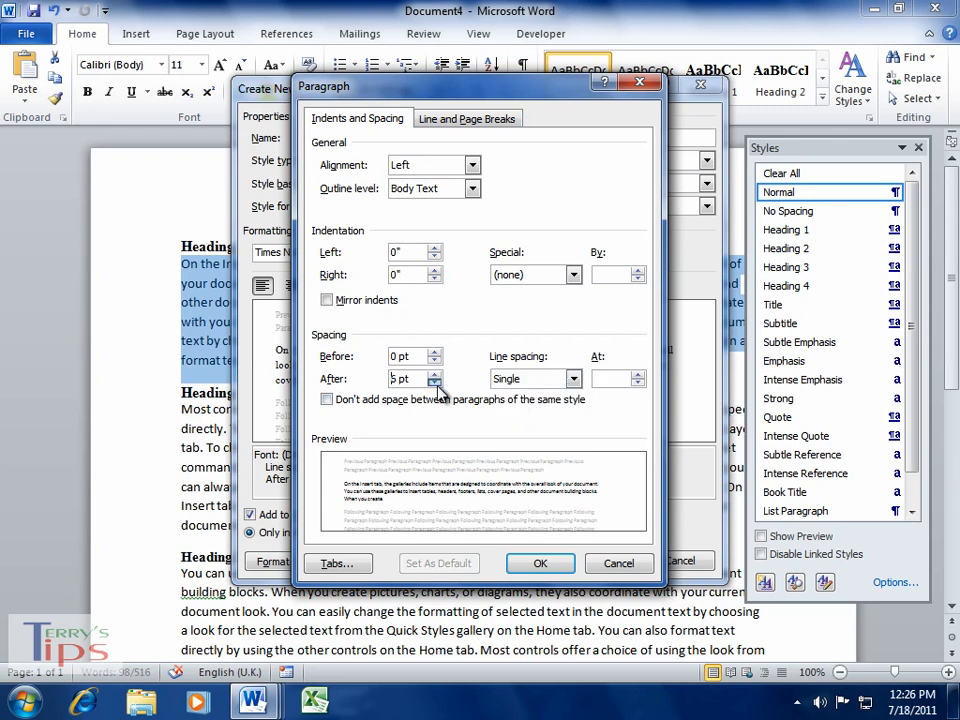
{"action": "left_click", "coordinate": [434, 383]}
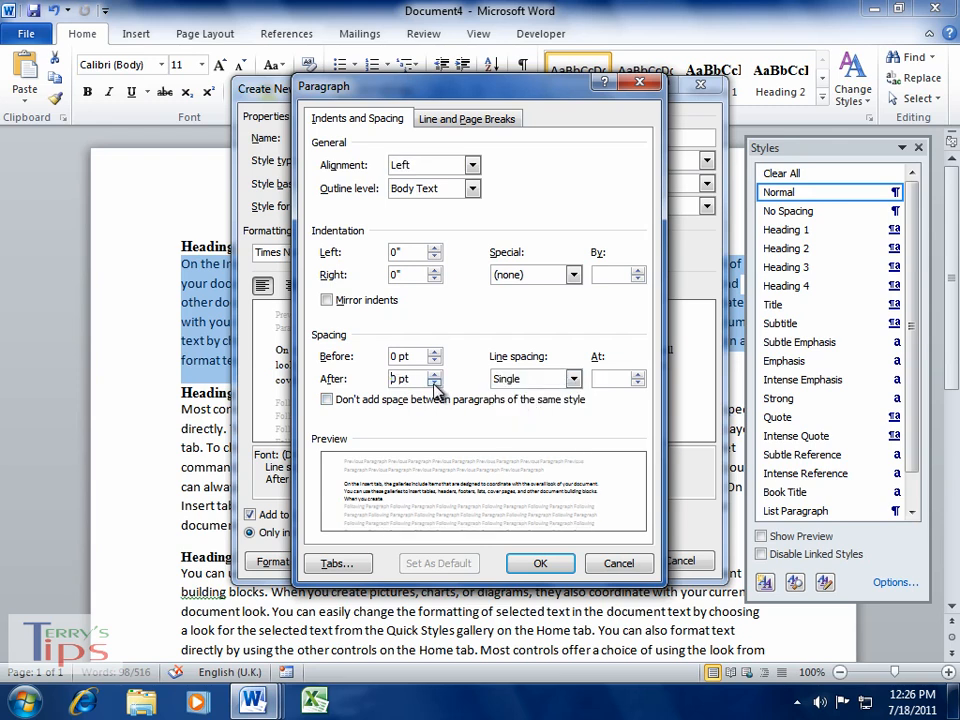
{"action": "left_click", "coordinate": [538, 565]}
{"action": "left_click", "coordinate": [600, 558]}
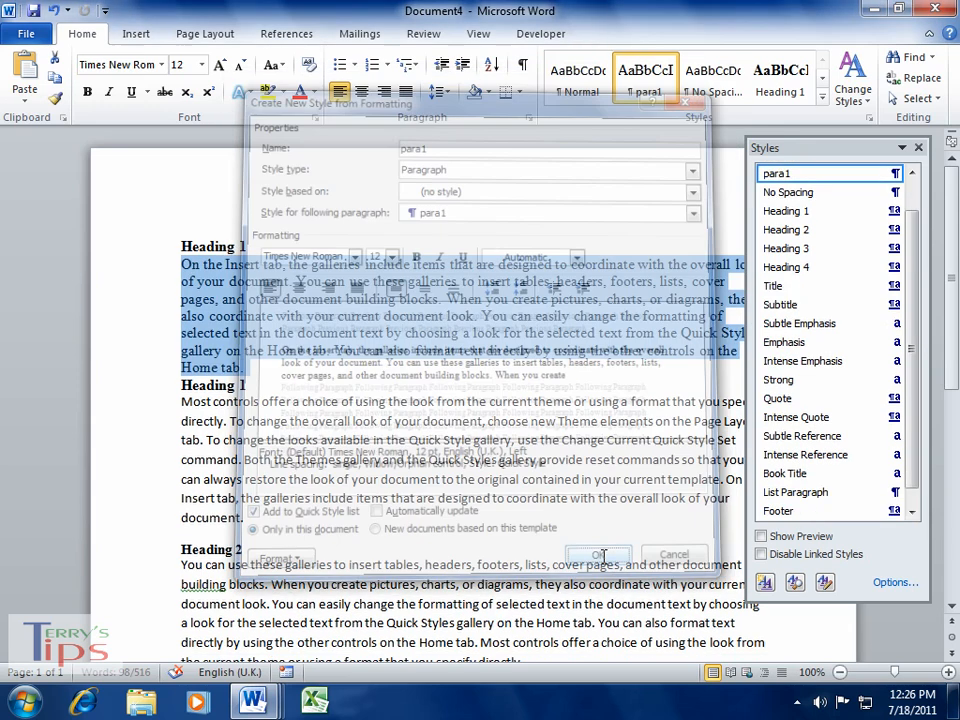
Step: Apply the para1 style to the body paragraph under the second Heading 1
{"action": "left_click", "coordinate": [918, 148]}
{"action": "left_click", "coordinate": [318, 376]}
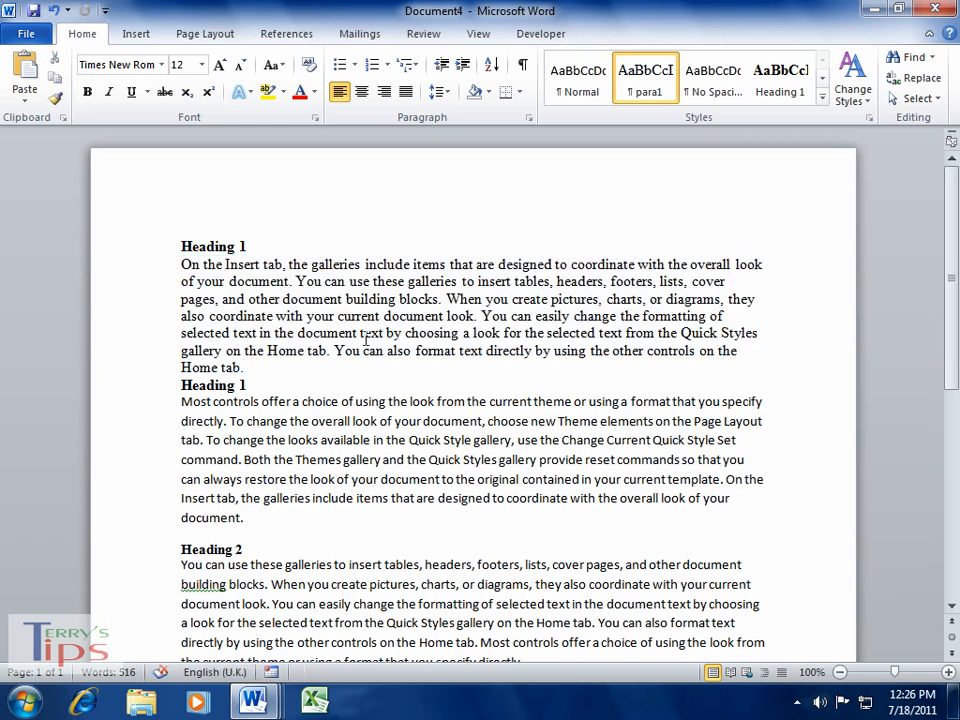
{"action": "left_click_drag", "start_coordinate": [155, 403], "coordinate": [163, 521]}
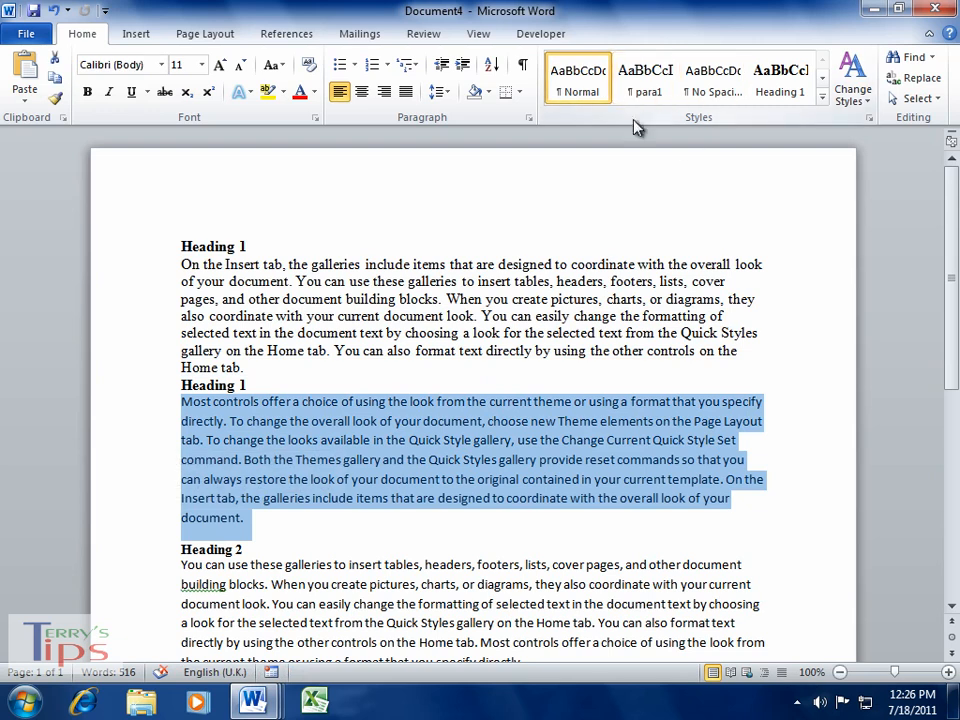
{"action": "left_click", "coordinate": [630, 92]}
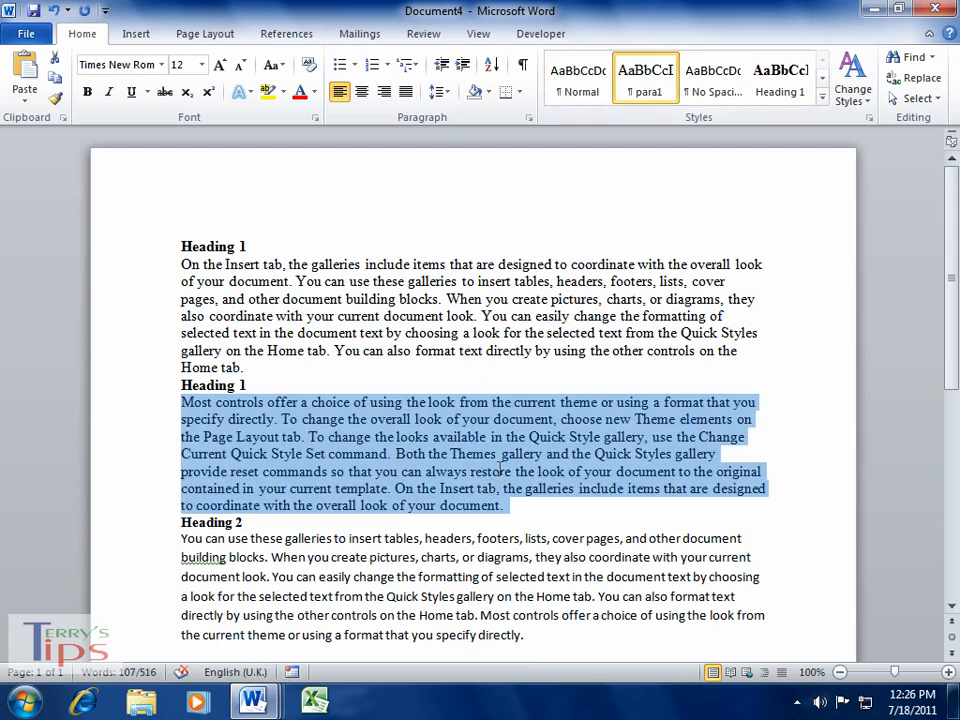
{"action": "scroll", "coordinate": [499, 461], "scroll_direction": "down", "scroll_amount": 6}
{"action": "scroll", "coordinate": [499, 461], "scroll_direction": "up", "scroll_amount": 3}
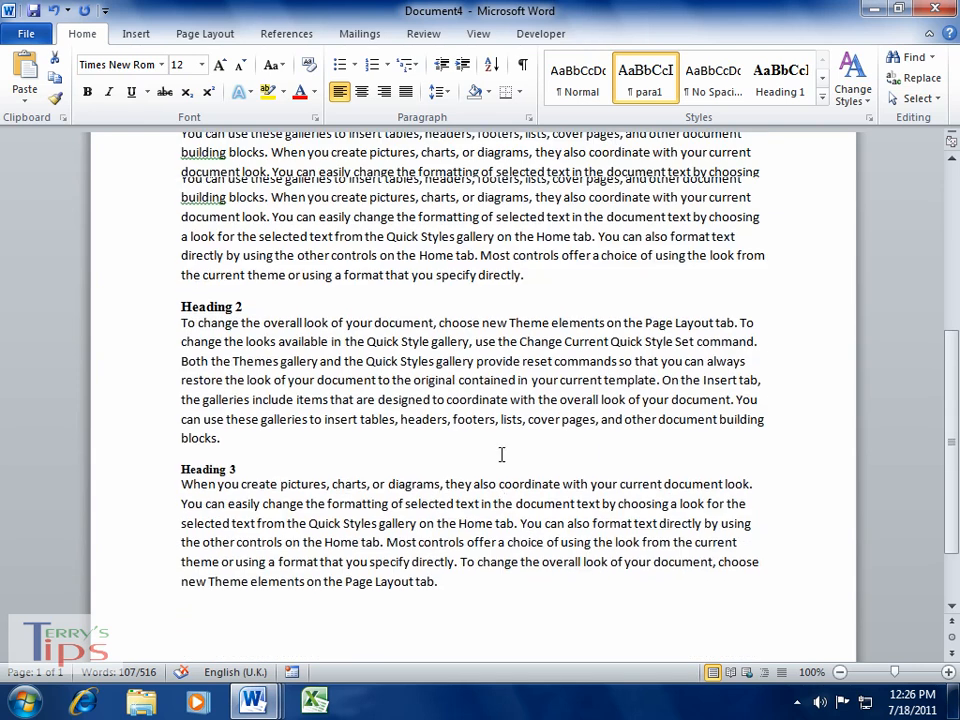
{"action": "scroll", "coordinate": [497, 450], "scroll_direction": "up", "scroll_amount": 2}
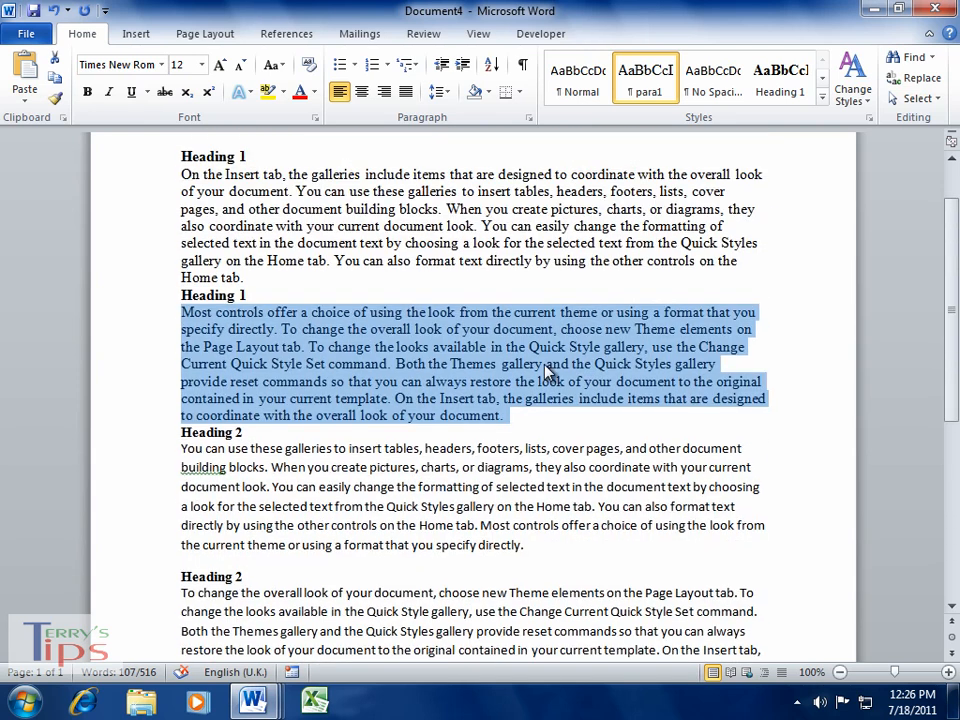
{"action": "left_click", "coordinate": [255, 293]}
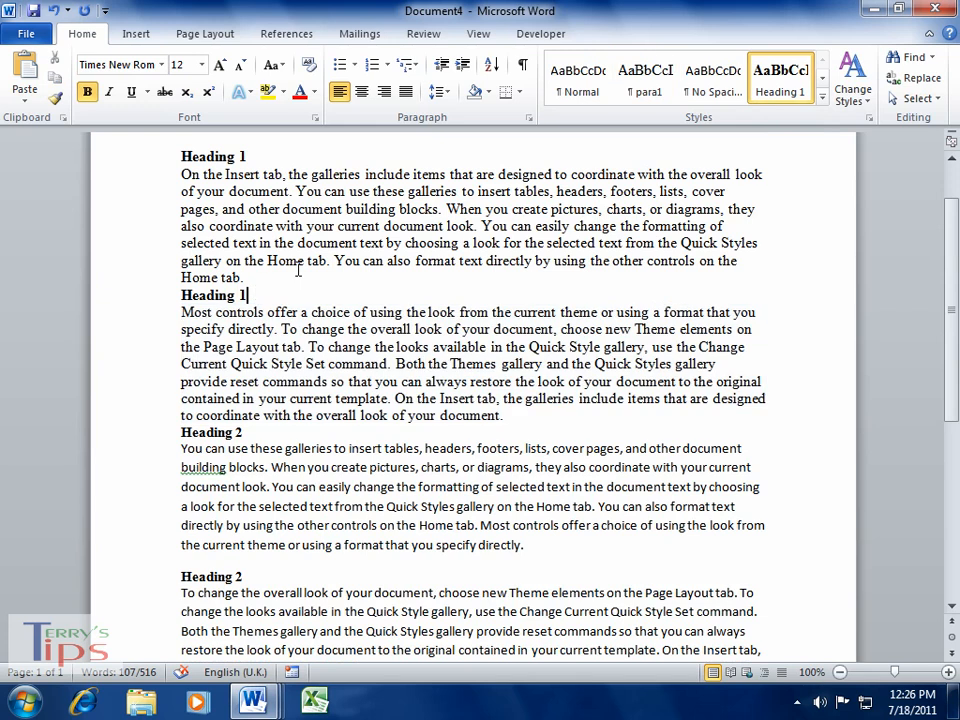
Step: Start a new paragraph style named "para2" from the body paragraph under the first Heading 2, based on (no style), in Times New Roman
{"action": "left_click_drag", "start_coordinate": [152, 456], "coordinate": [152, 551]}
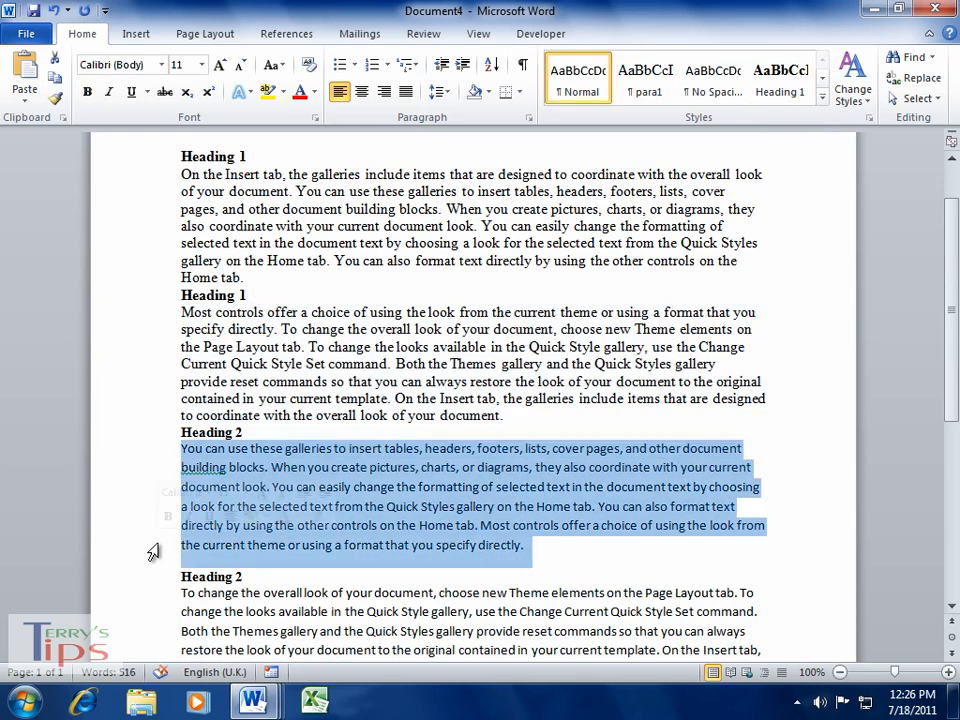
{"action": "left_click", "coordinate": [869, 118]}
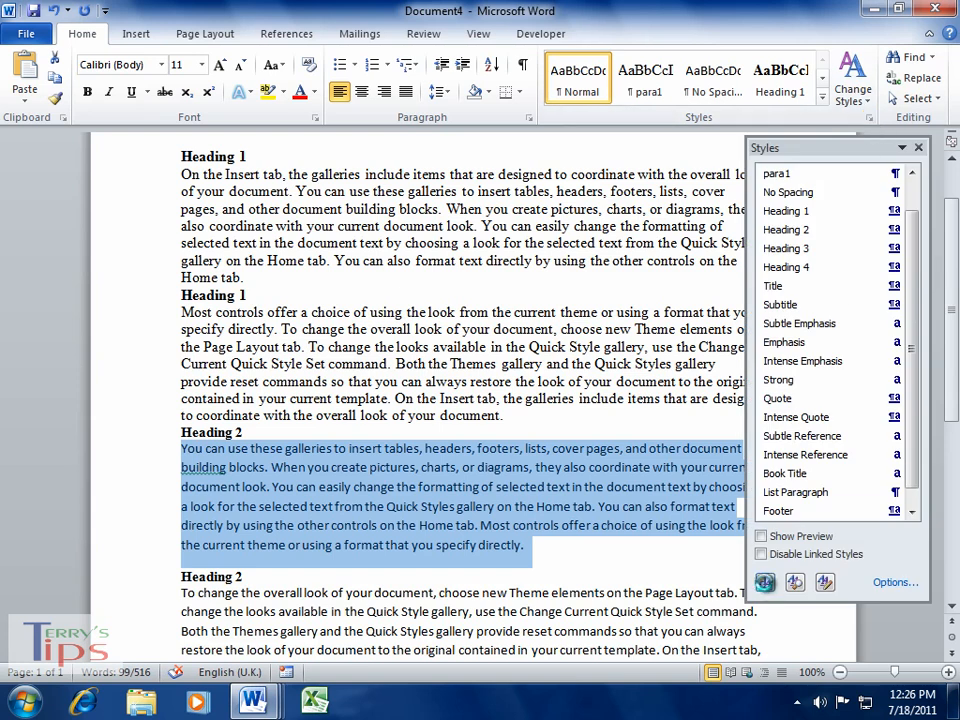
{"action": "left_click", "coordinate": [764, 582]}
{"action": "type", "text": "para2"}
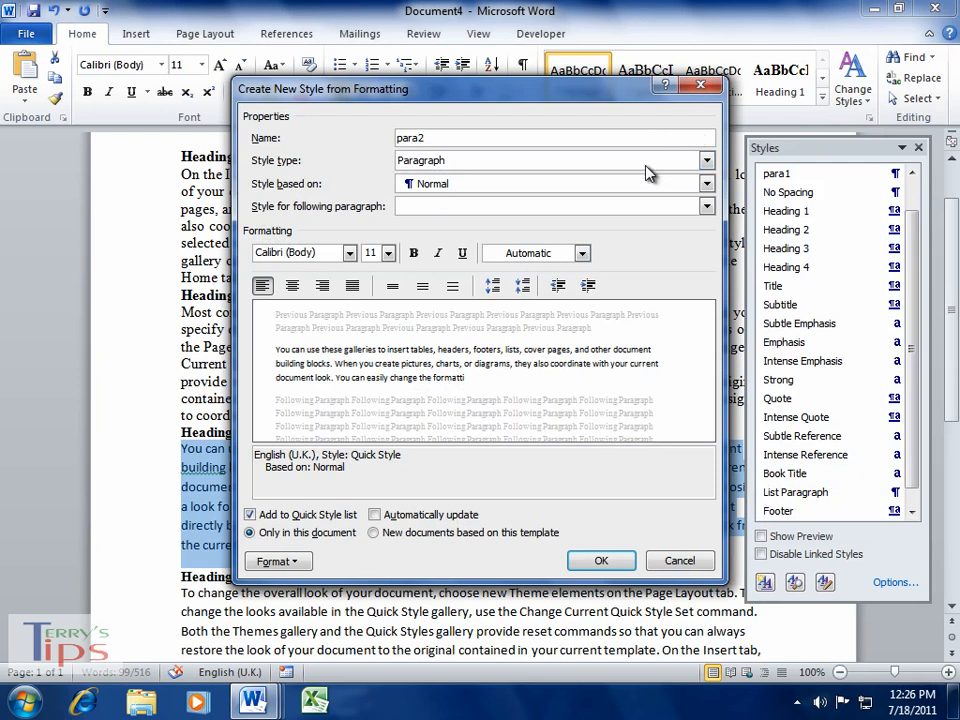
{"action": "left_click", "coordinate": [706, 184]}
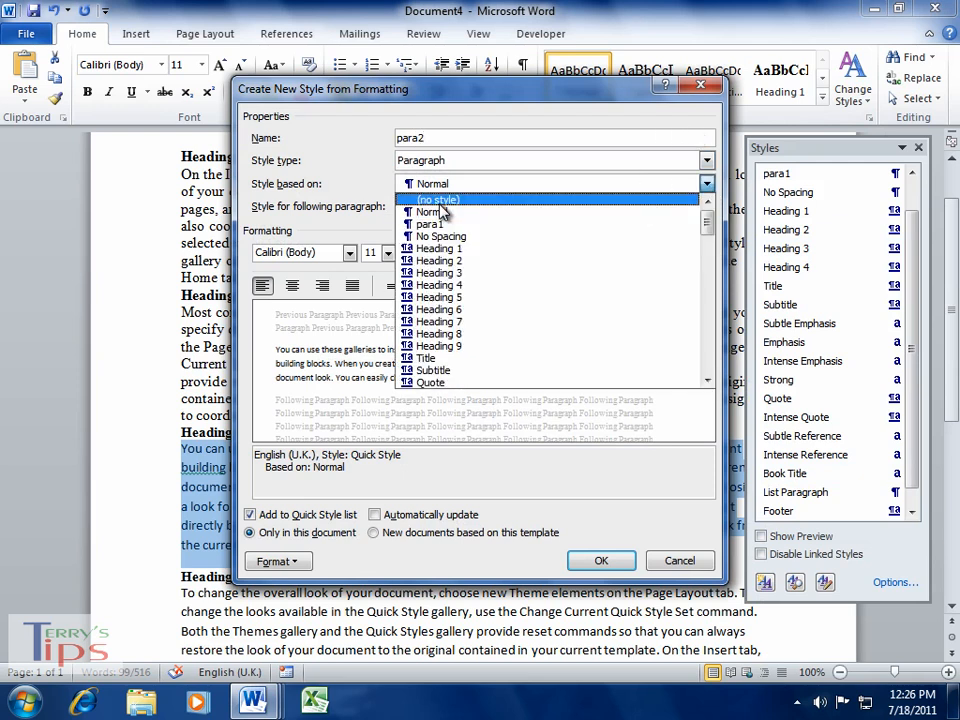
{"action": "left_click", "coordinate": [600, 199]}
{"action": "left_click", "coordinate": [349, 253]}
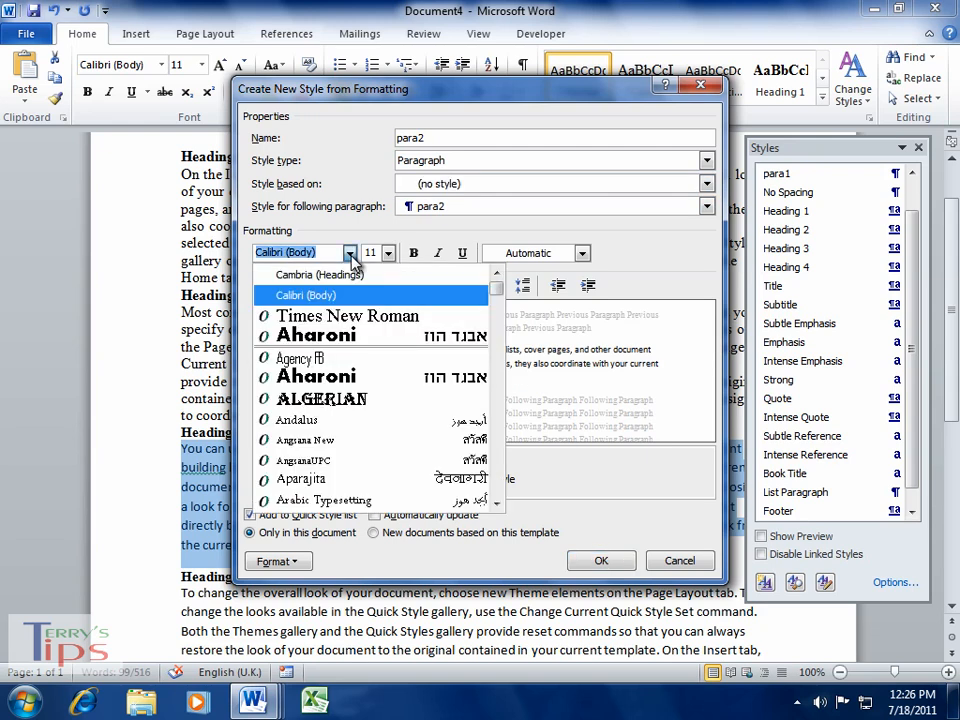
{"action": "left_click", "coordinate": [324, 318]}
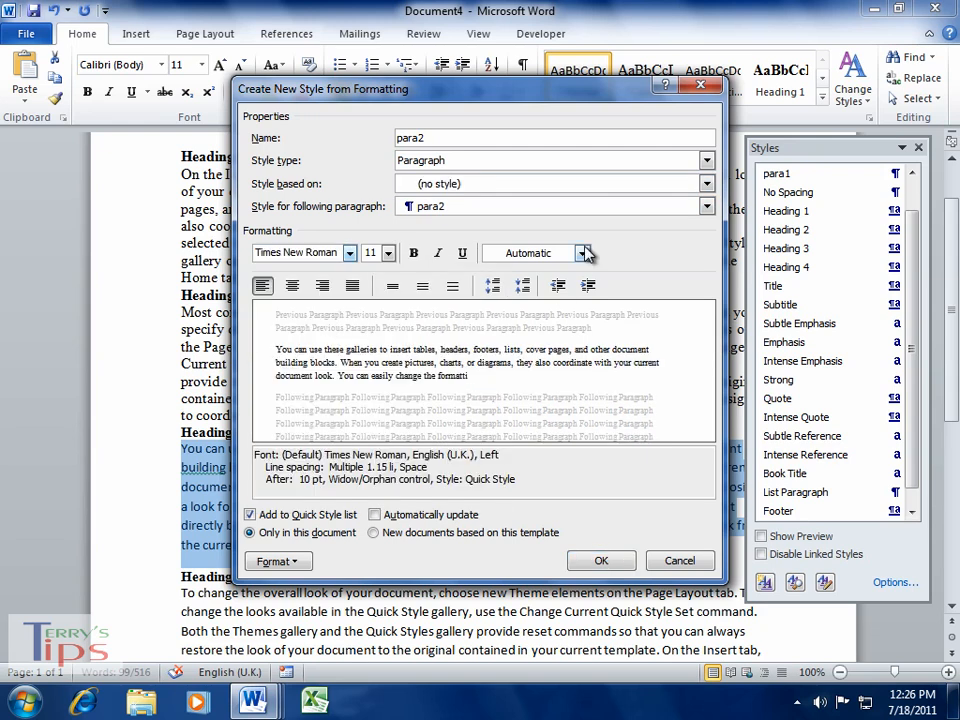
Step: Give the para2 style 0 pt spacing after and single line spacing, and create the style
{"action": "left_click", "coordinate": [290, 562]}
{"action": "left_click", "coordinate": [302, 389]}
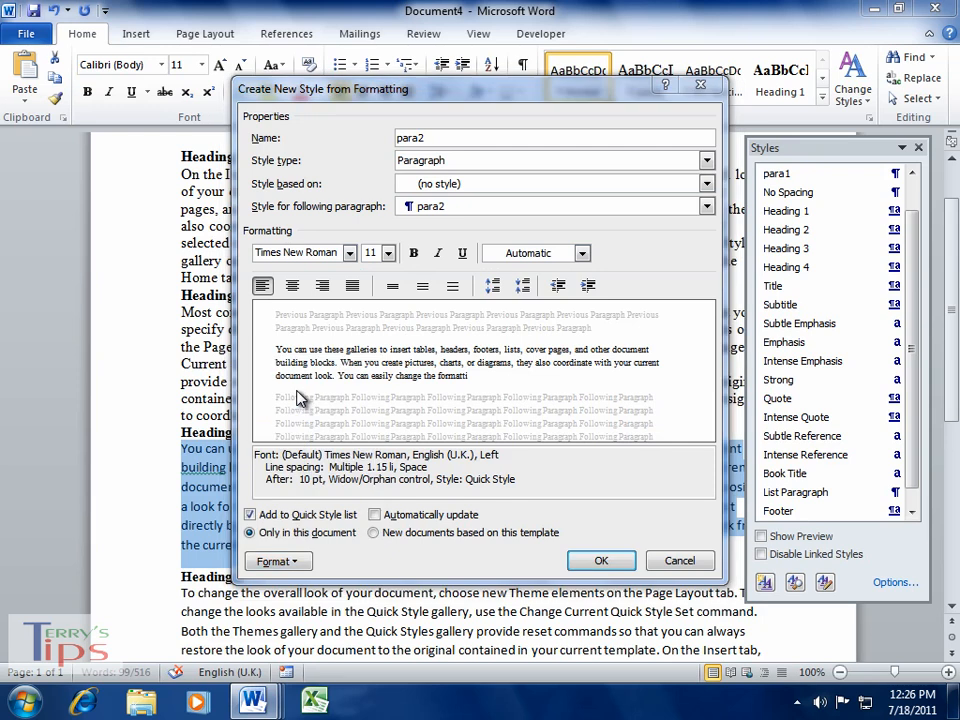
{"action": "left_click", "coordinate": [434, 383]}
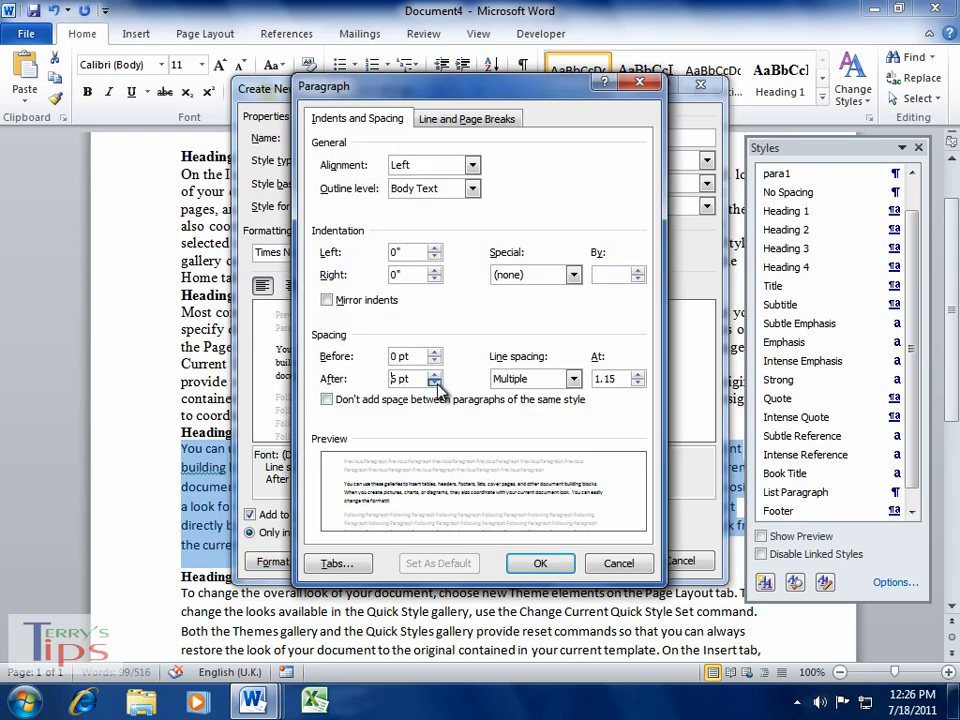
{"action": "left_click", "coordinate": [434, 383]}
{"action": "left_click", "coordinate": [573, 378]}
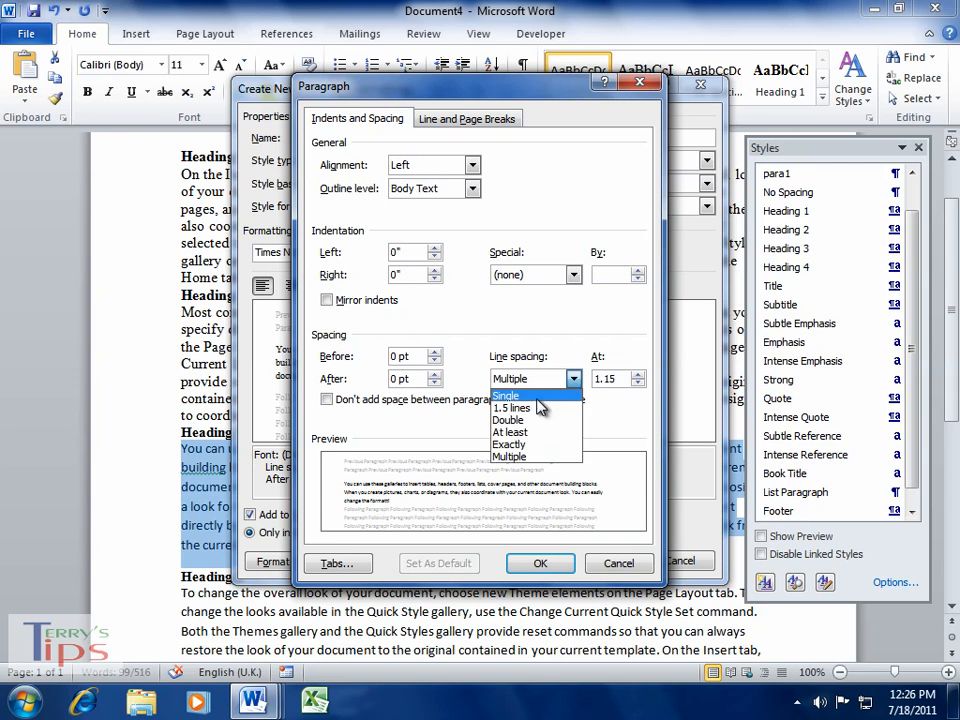
{"action": "left_click", "coordinate": [527, 397]}
{"action": "left_click", "coordinate": [542, 563]}
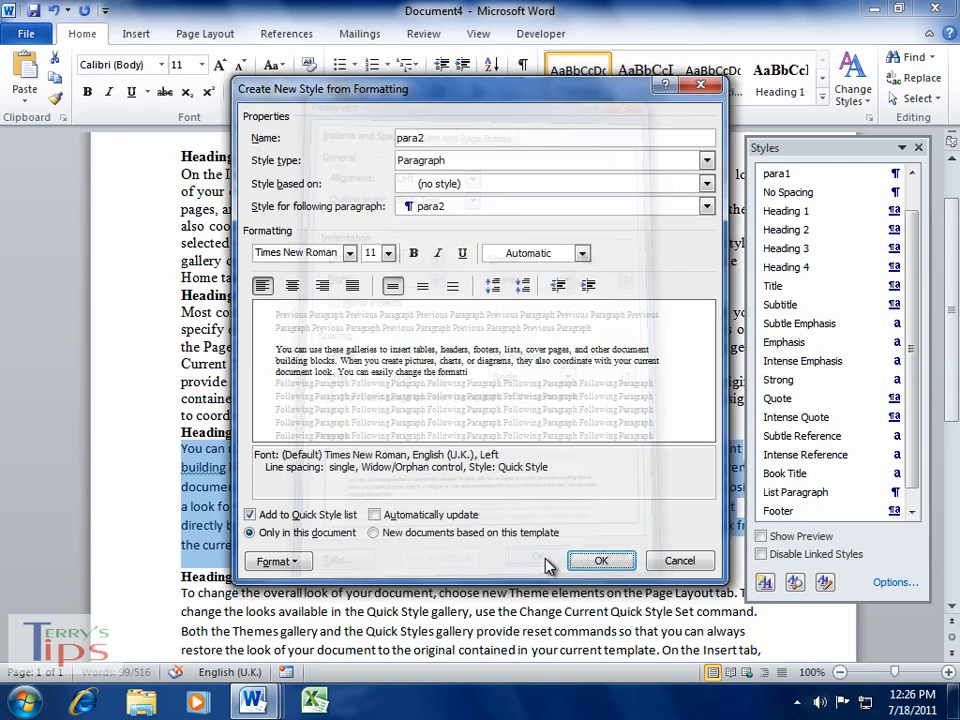
{"action": "left_click", "coordinate": [597, 561]}
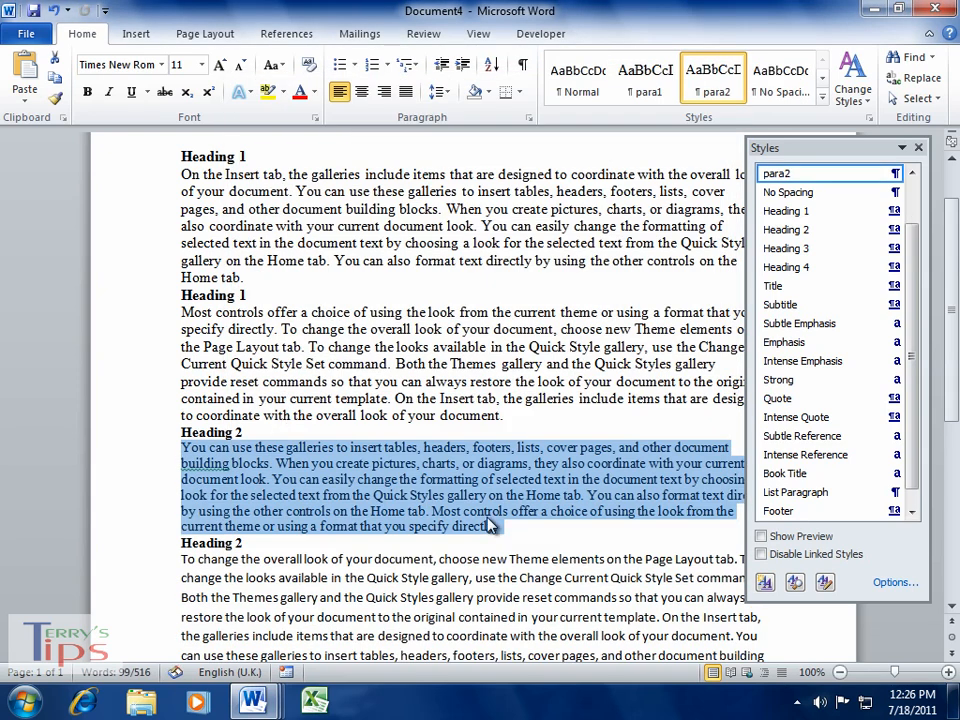
{"action": "left_click", "coordinate": [275, 432]}
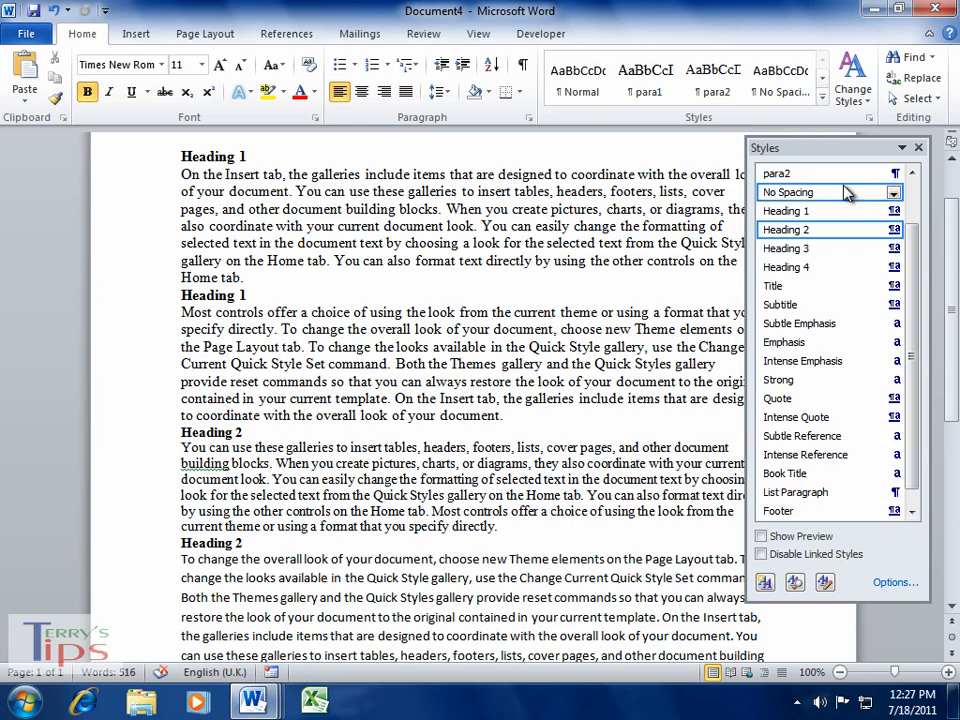
{"action": "left_click", "coordinate": [918, 147]}
Step: Apply the para2 style to the body paragraph under the second Heading 2
{"action": "scroll", "coordinate": [486, 403], "scroll_direction": "down", "scroll_amount": 1}
{"action": "scroll", "coordinate": [486, 403], "scroll_direction": "down", "scroll_amount": 3}
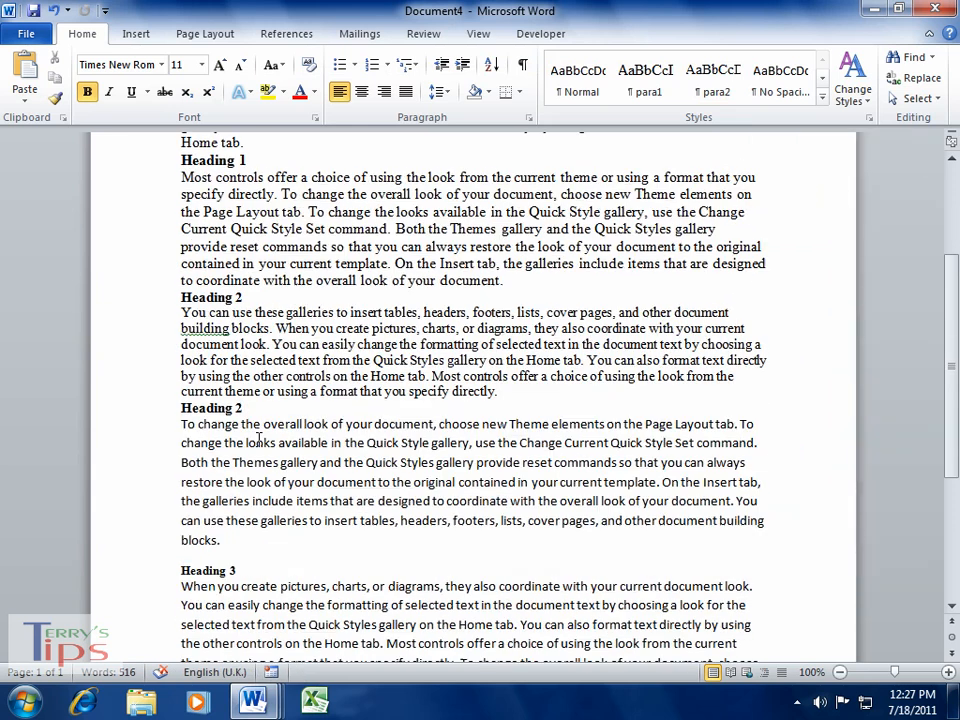
{"action": "left_click_drag", "start_coordinate": [124, 432], "coordinate": [130, 546]}
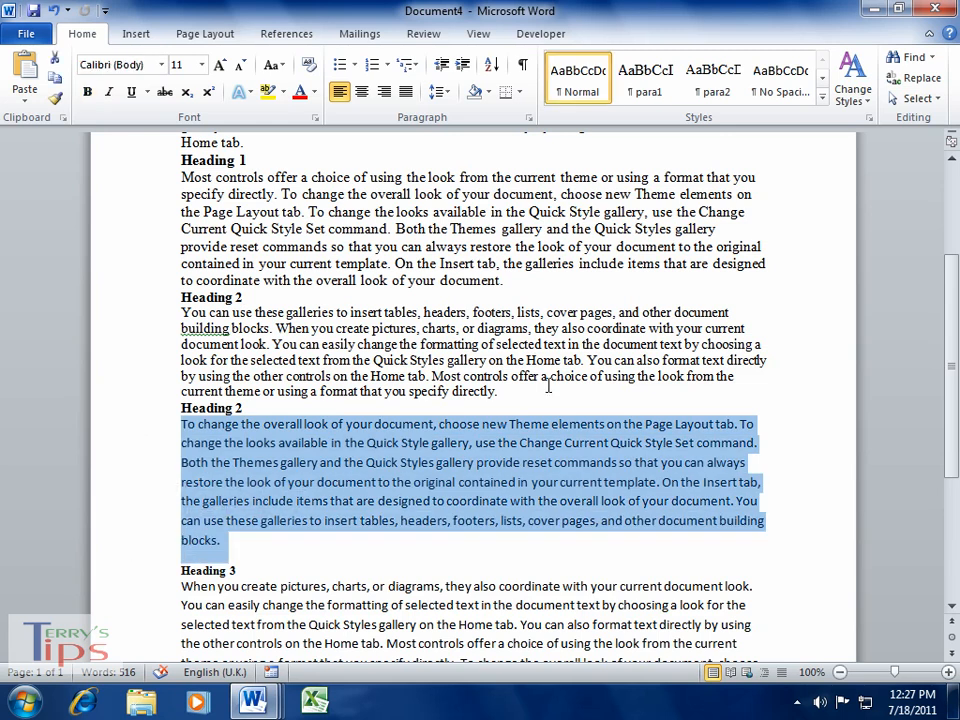
{"action": "left_click", "coordinate": [714, 83]}
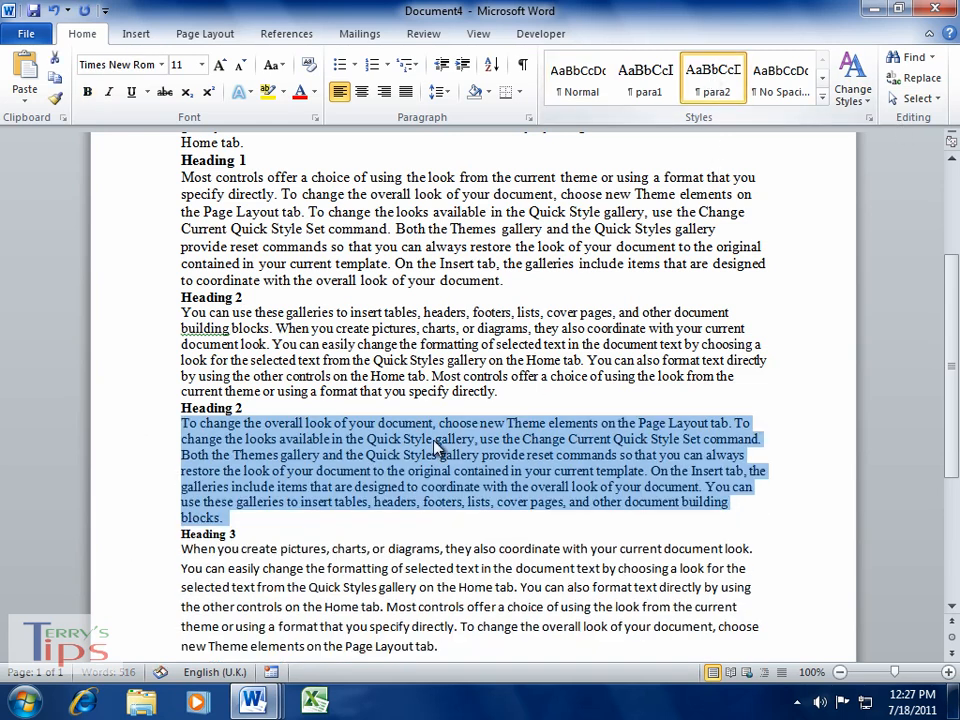
{"action": "left_click", "coordinate": [295, 523]}
Step: Start a new paragraph style named "para3" from the body paragraph under Heading 3, based on (no style)
{"action": "scroll", "coordinate": [339, 484], "scroll_direction": "down", "scroll_amount": 4}
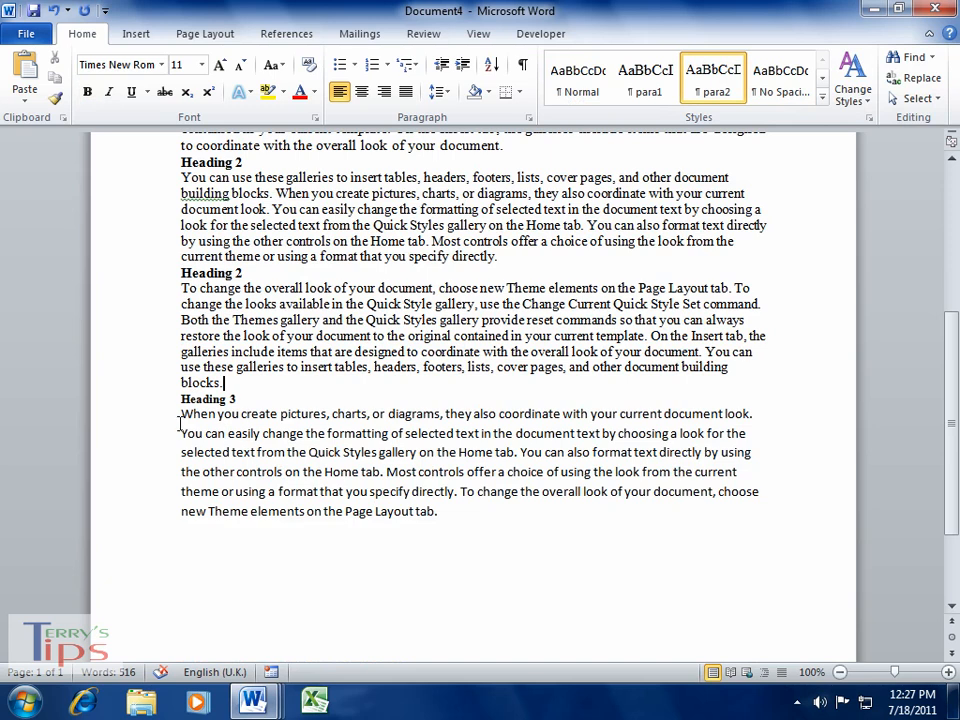
{"action": "left_click_drag", "start_coordinate": [181, 413], "coordinate": [444, 525]}
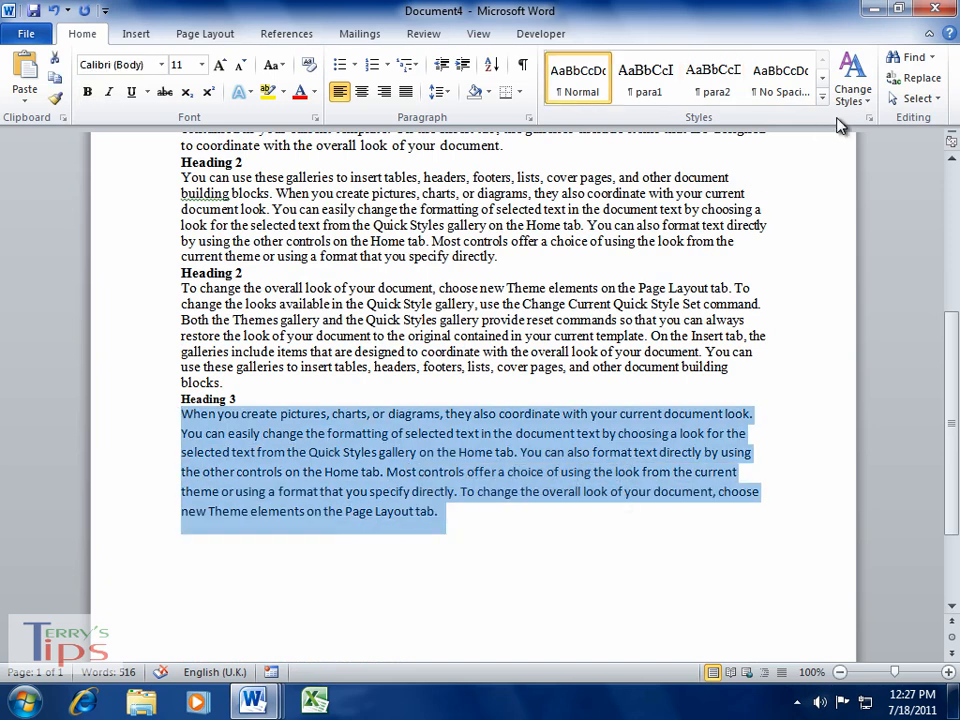
{"action": "left_click", "coordinate": [869, 119]}
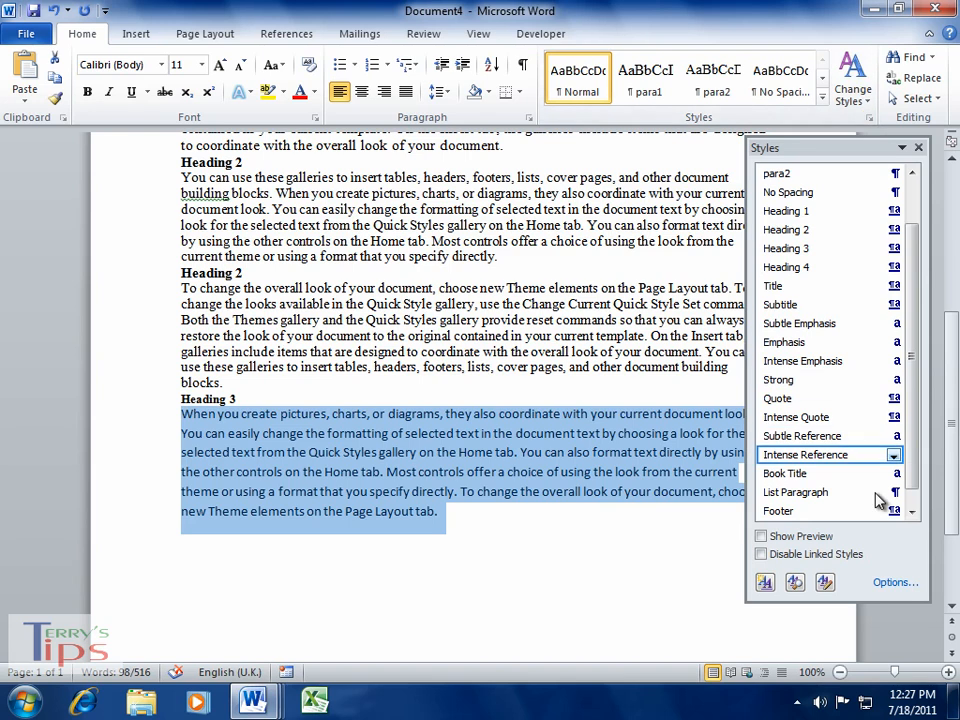
{"action": "left_click", "coordinate": [765, 583]}
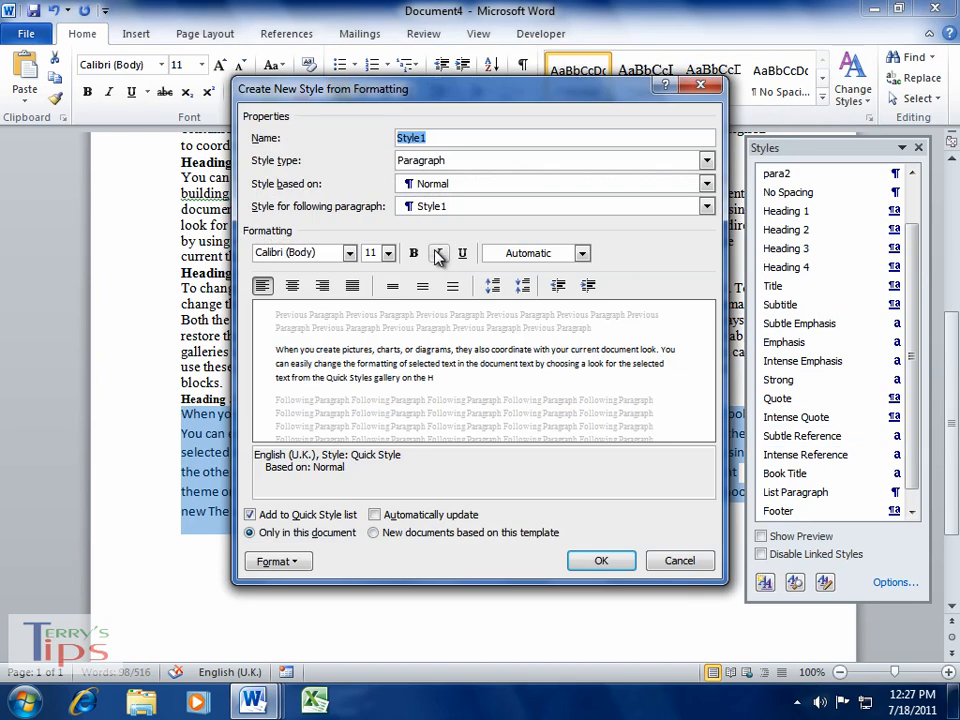
{"action": "type", "text": "para3"}
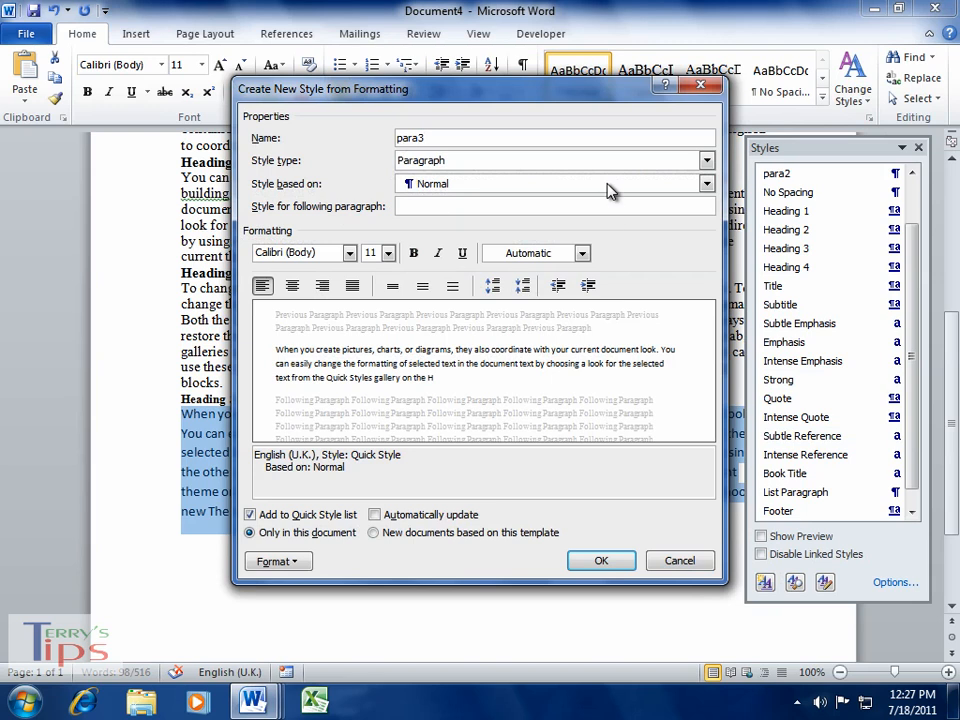
{"action": "left_click", "coordinate": [706, 184]}
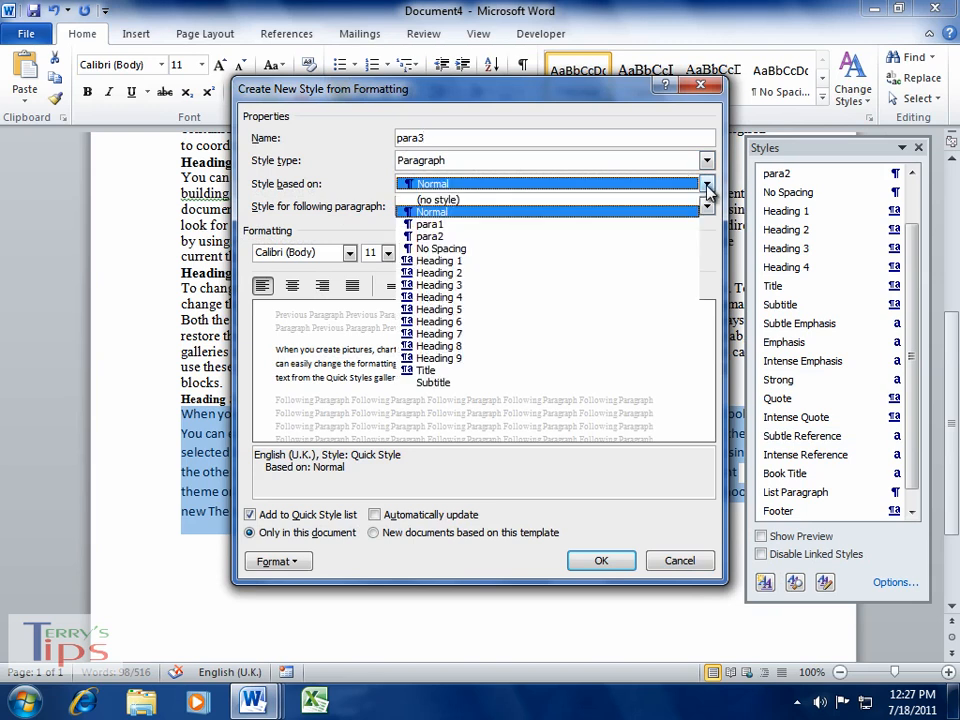
{"action": "left_click", "coordinate": [440, 200]}
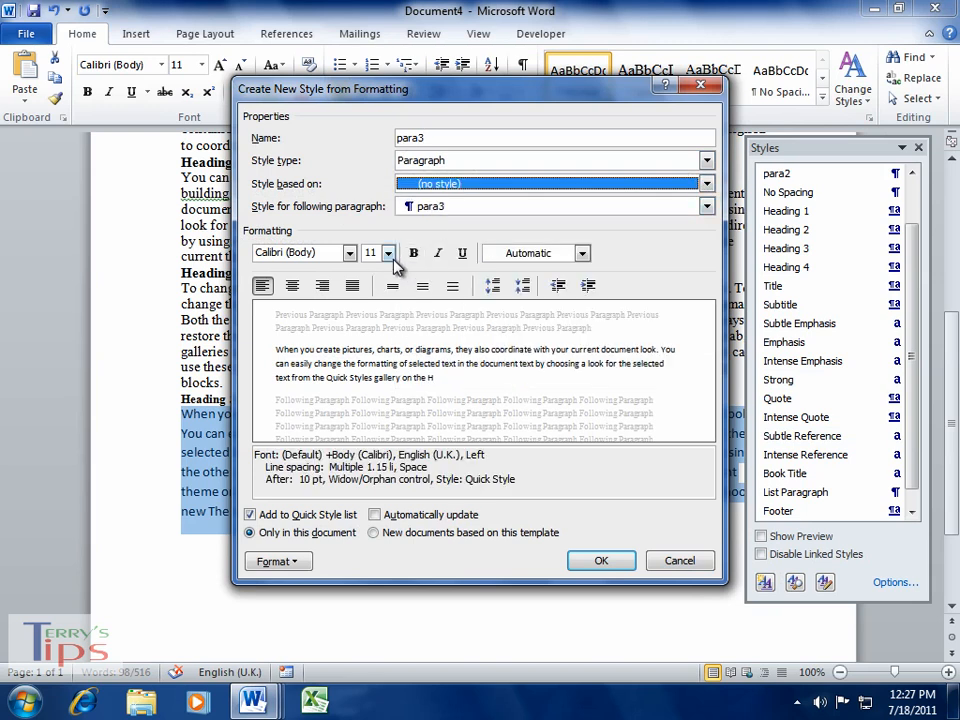
Step: Set the para3 style's font to Times New Roman at 10 pt
{"action": "left_click", "coordinate": [388, 253]}
{"action": "left_click", "coordinate": [371, 296]}
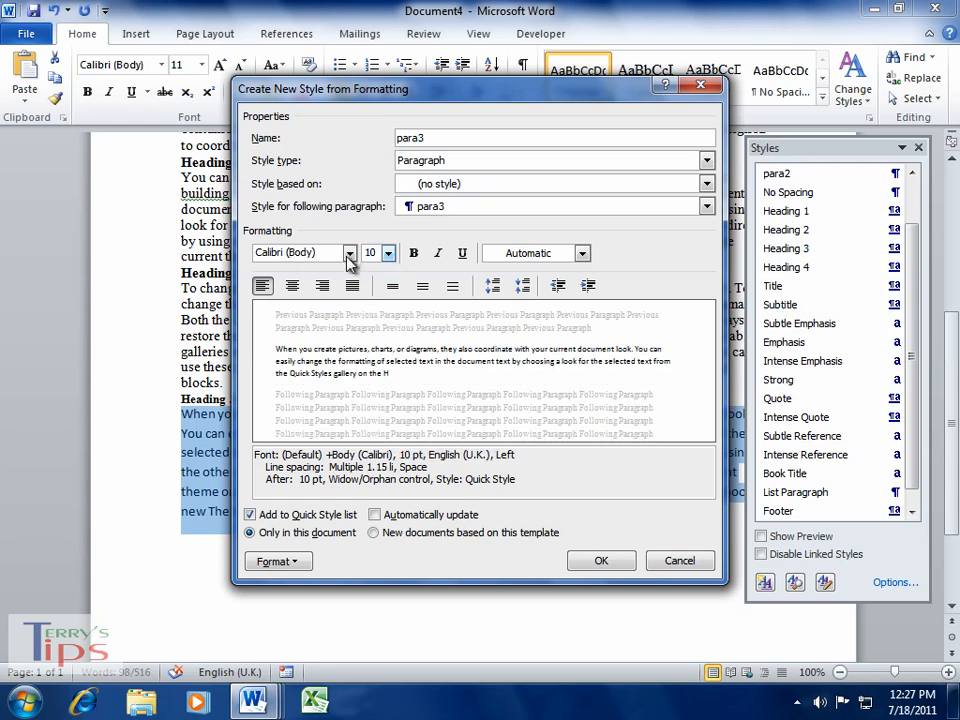
{"action": "left_click", "coordinate": [349, 253]}
{"action": "left_click", "coordinate": [308, 318]}
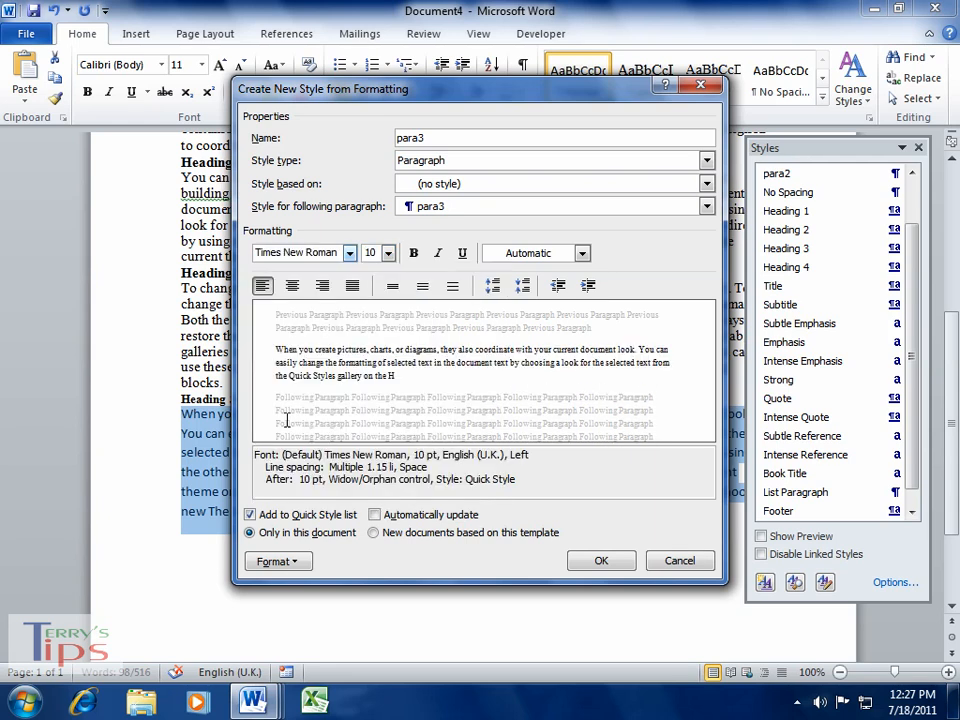
Step: Give the para3 style 0 pt spacing after and single line spacing, and create the style
{"action": "left_click", "coordinate": [278, 561]}
{"action": "left_click", "coordinate": [306, 390]}
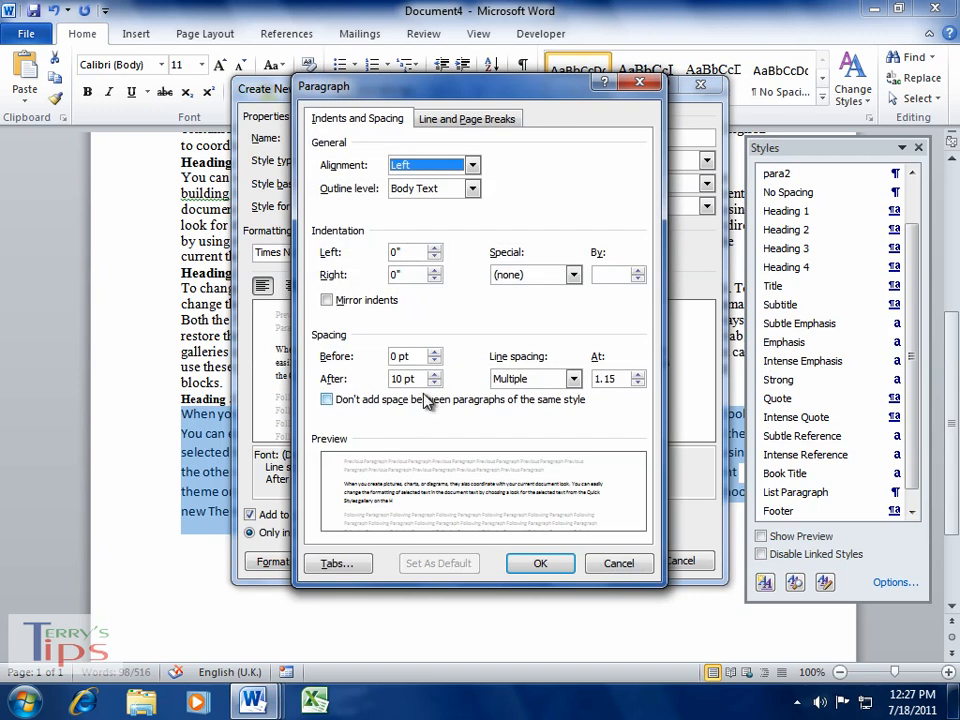
{"action": "left_click", "coordinate": [435, 374]}
{"action": "left_click", "coordinate": [435, 384]}
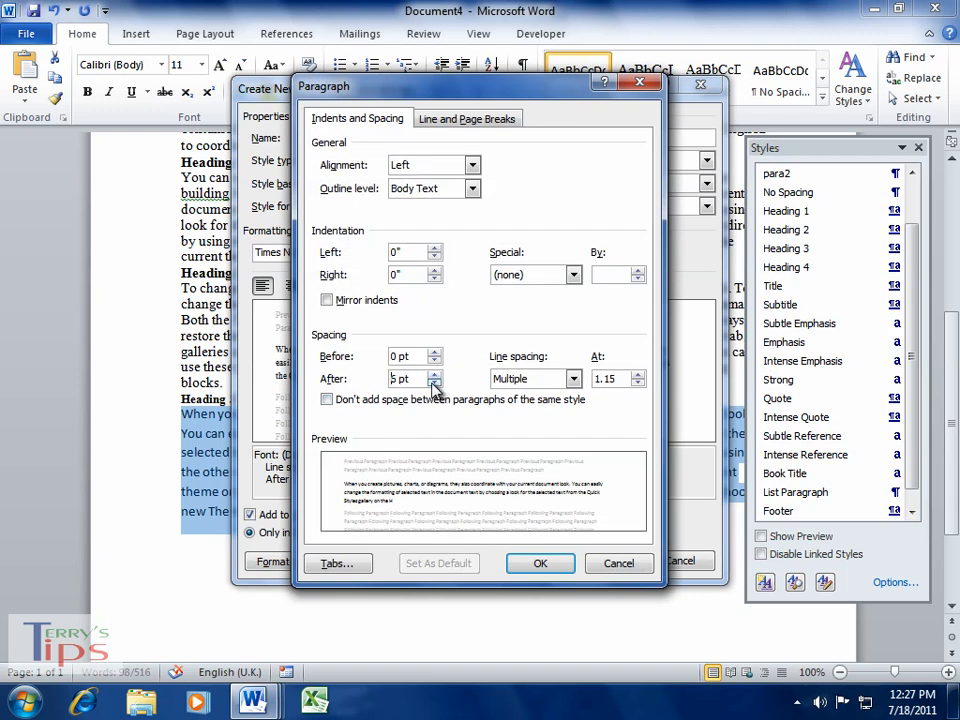
{"action": "left_click", "coordinate": [435, 384]}
{"action": "left_click", "coordinate": [573, 379]}
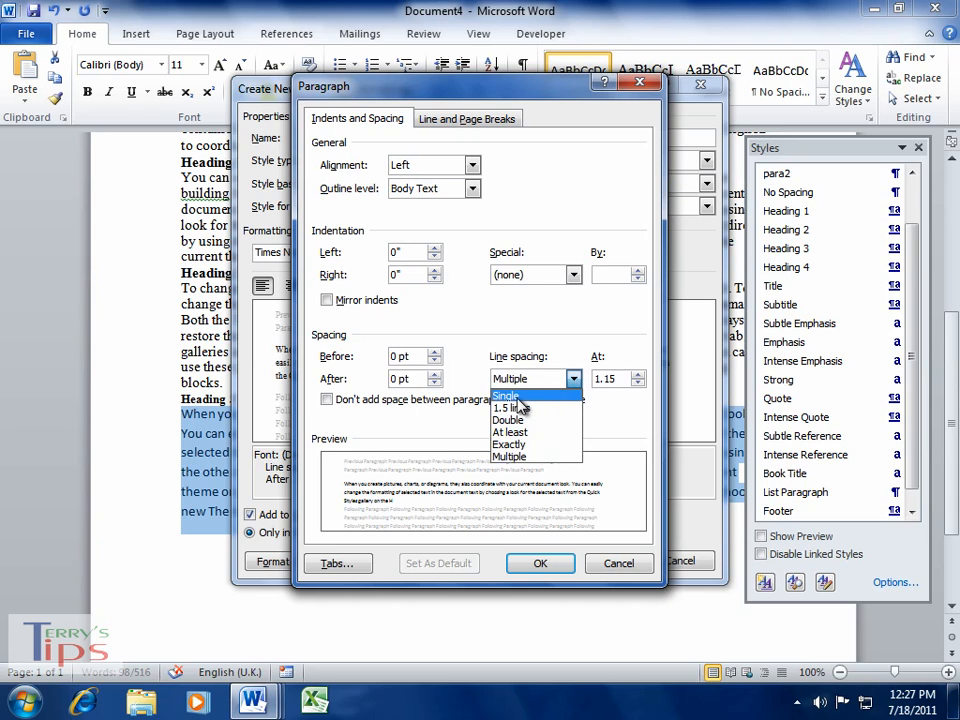
{"action": "left_click", "coordinate": [508, 394]}
{"action": "left_click", "coordinate": [540, 565]}
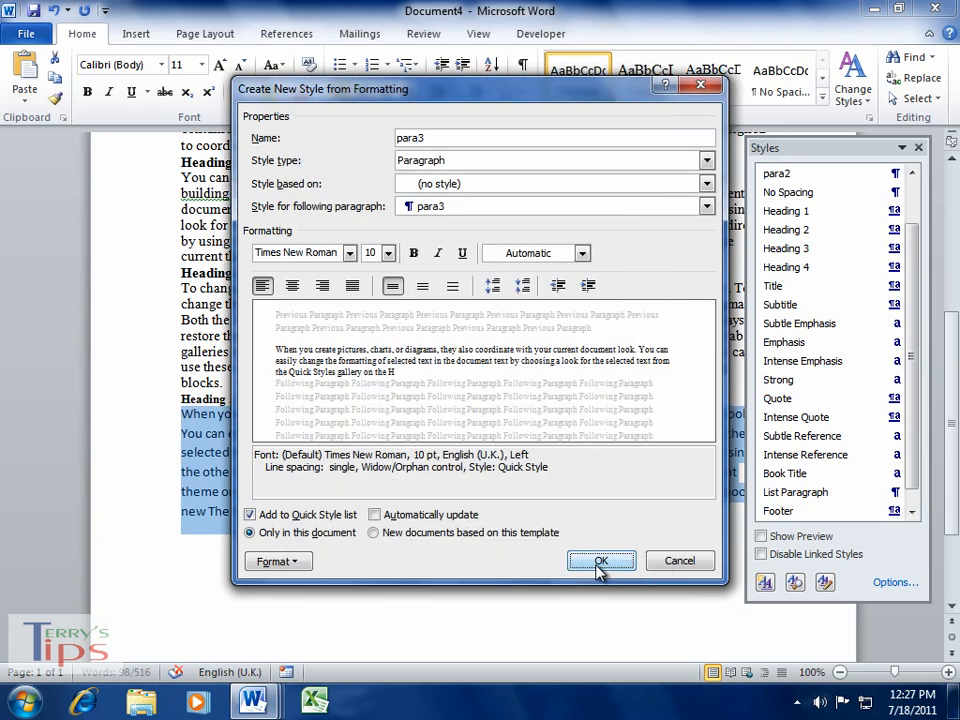
{"action": "left_click", "coordinate": [602, 561]}
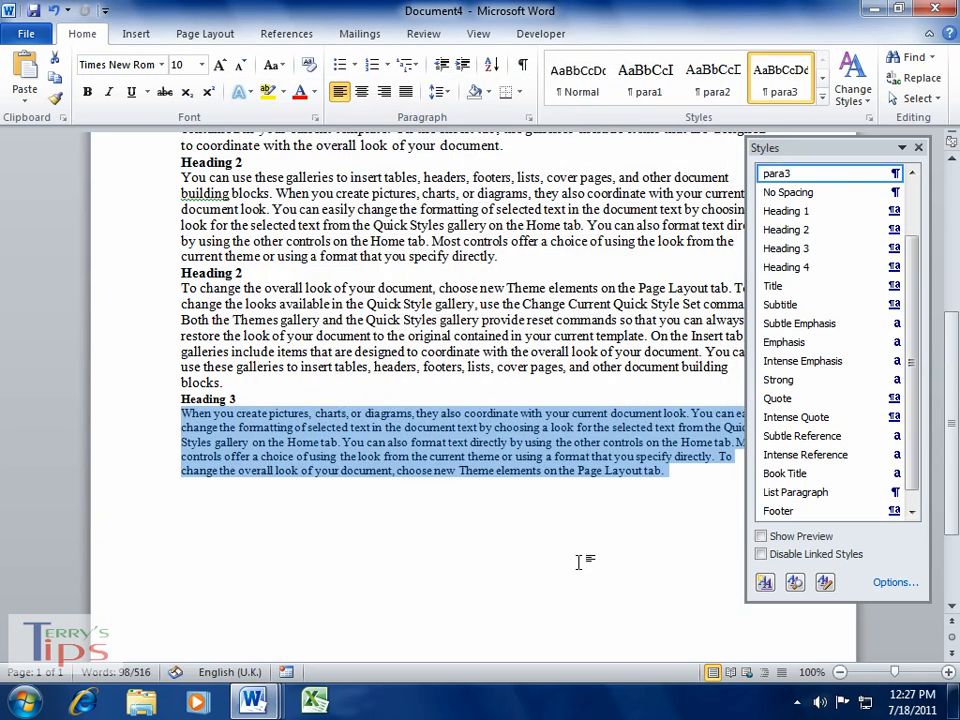
Step: Close the style list and review the heading and body paragraph formatting throughout the document
{"action": "left_click", "coordinate": [918, 147]}
{"action": "scroll", "coordinate": [955, 250], "scroll_direction": "up", "scroll_amount": 5}
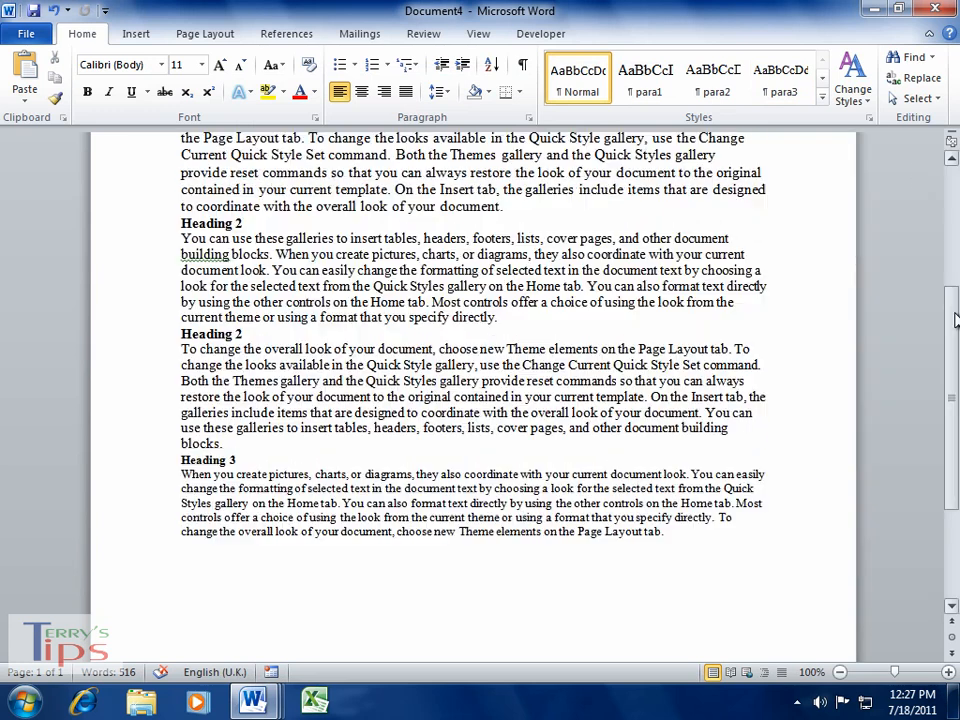
{"action": "scroll", "coordinate": [957, 250], "scroll_direction": "up", "scroll_amount": 2}
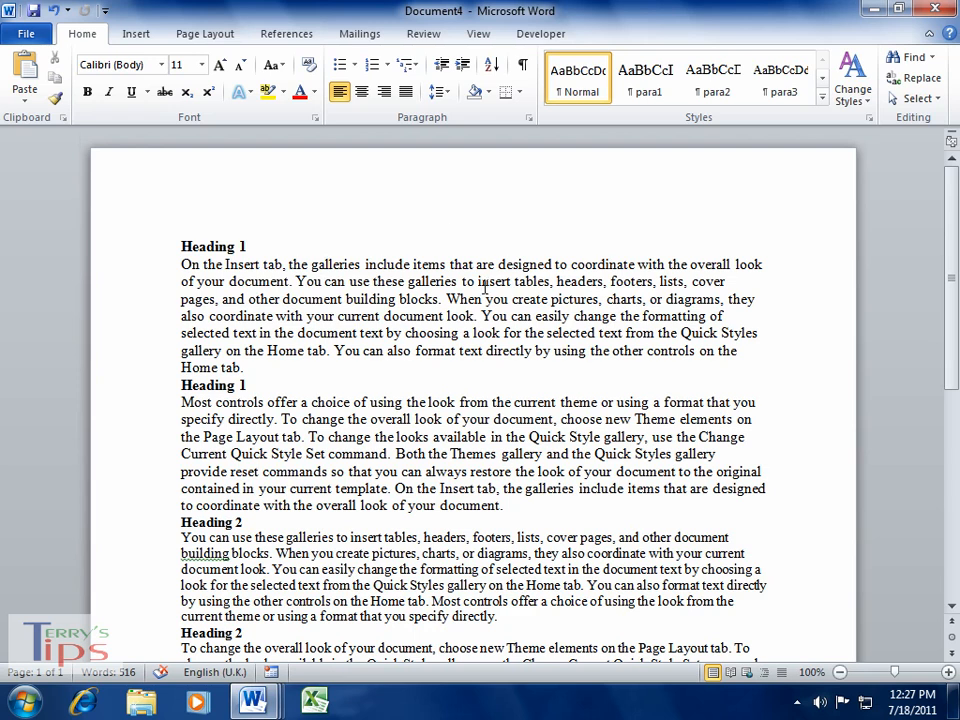
{"action": "scroll", "coordinate": [484, 288], "scroll_direction": "down", "scroll_amount": 2}
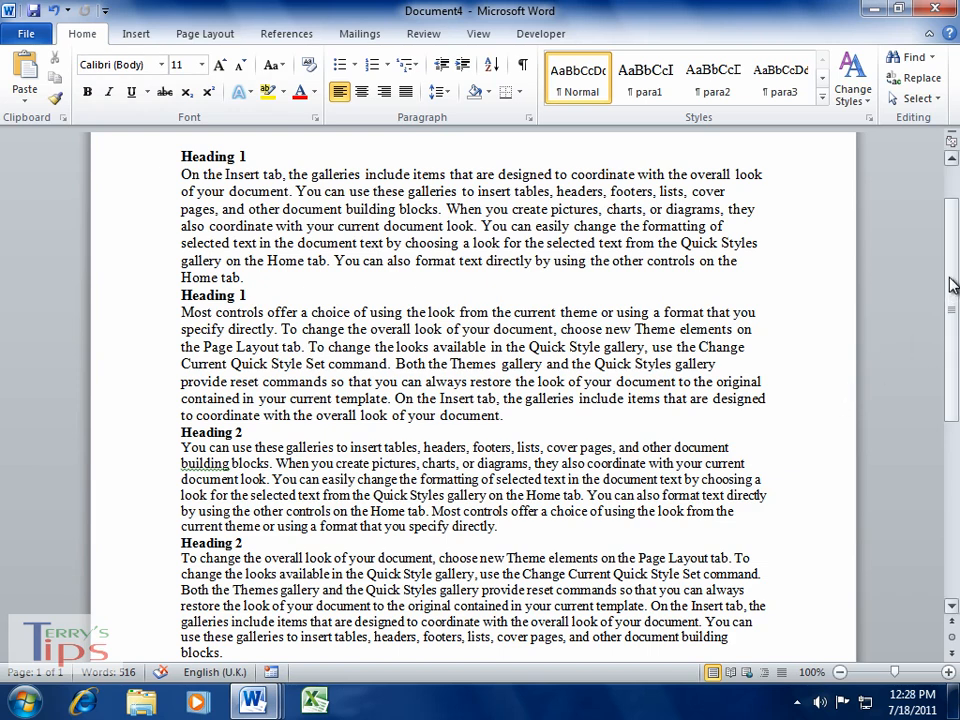
{"action": "scroll", "coordinate": [541, 399], "scroll_direction": "up", "scroll_amount": 2}
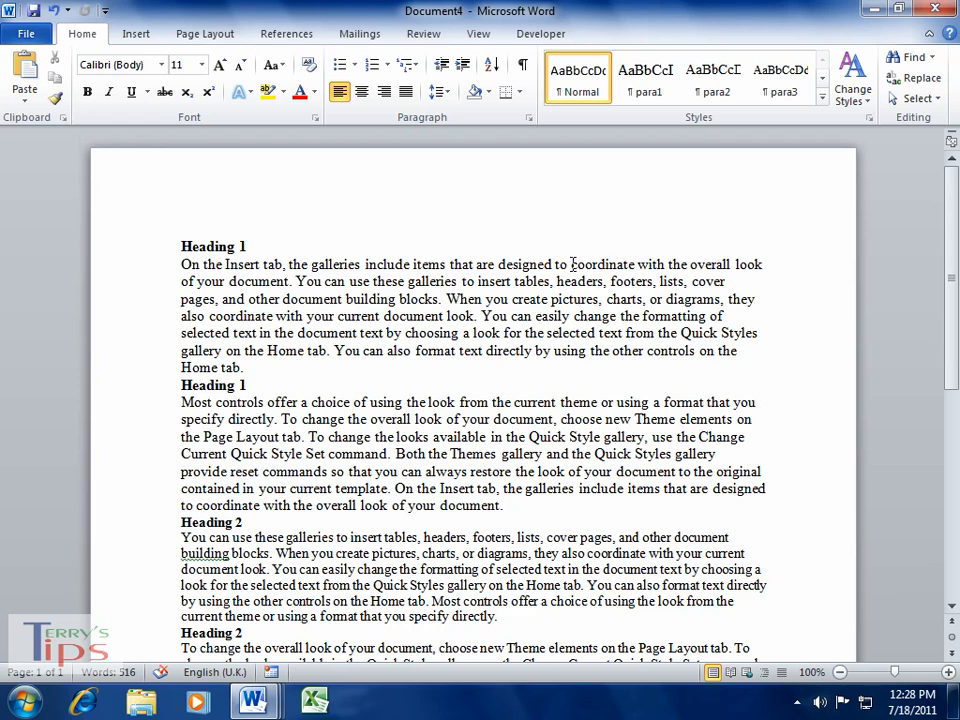
{"action": "scroll", "coordinate": [876, 350], "scroll_direction": "down", "scroll_amount": 6}
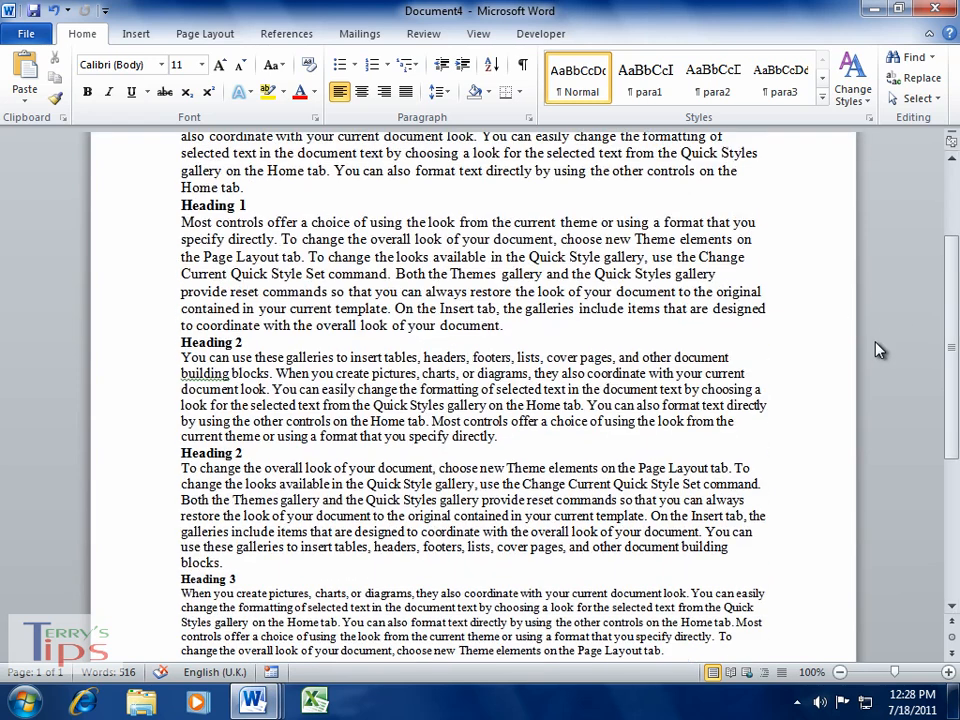
{"action": "scroll", "coordinate": [897, 424], "scroll_direction": "up", "scroll_amount": 6}
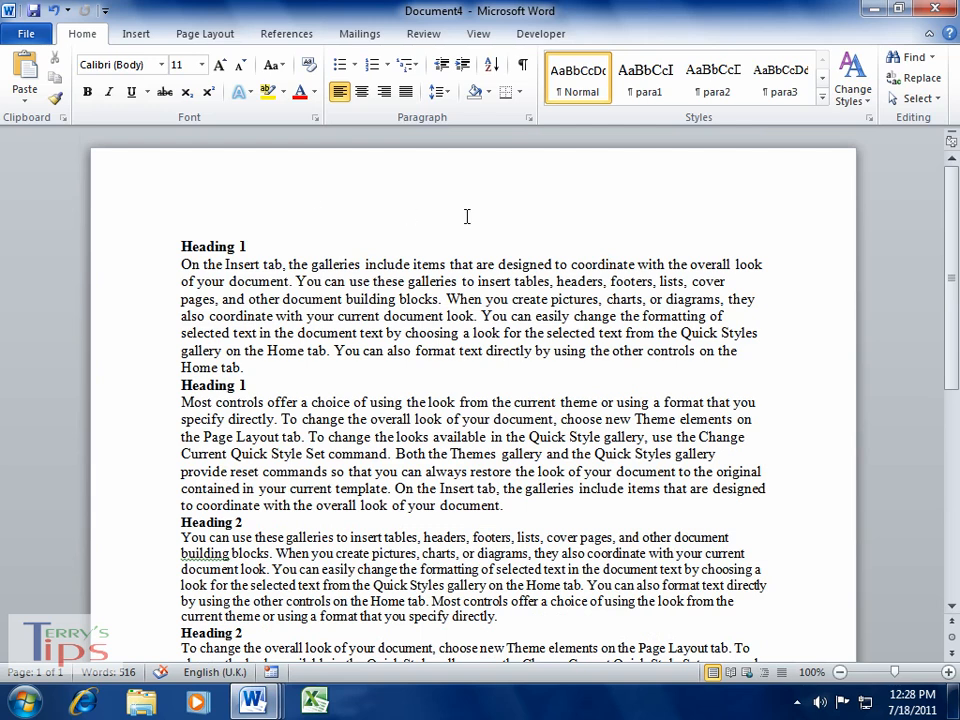
Step: Apply the multilevel list that numbers headings as 1 Heading 1, 1.1 Heading 2, 1.1.1 Heading 3
{"action": "left_click", "coordinate": [416, 67]}
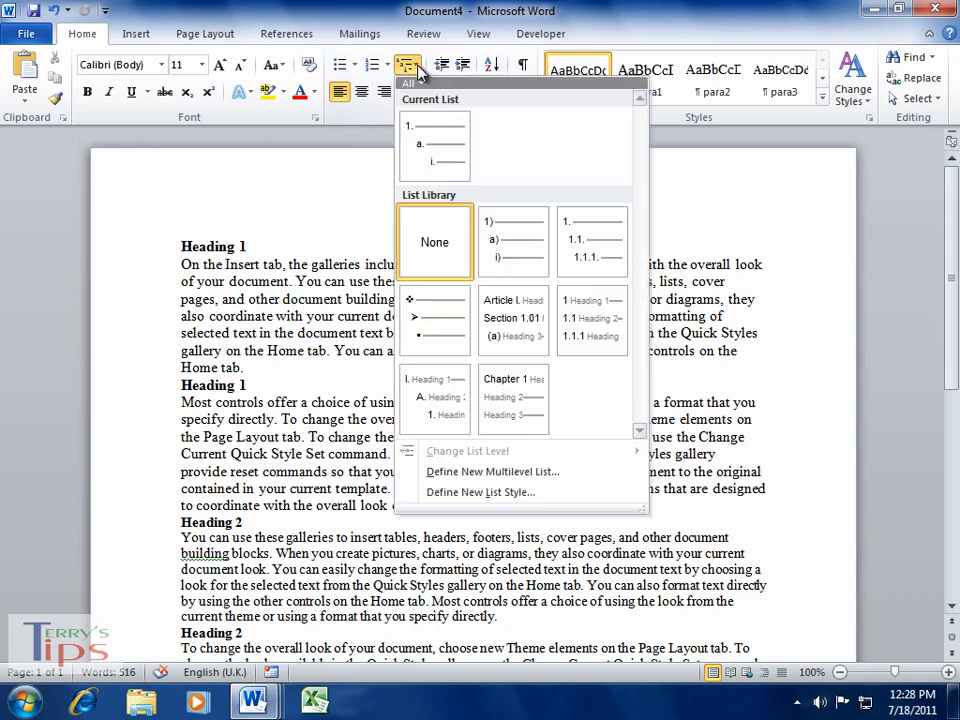
{"action": "mouse_move", "coordinate": [591, 330]}
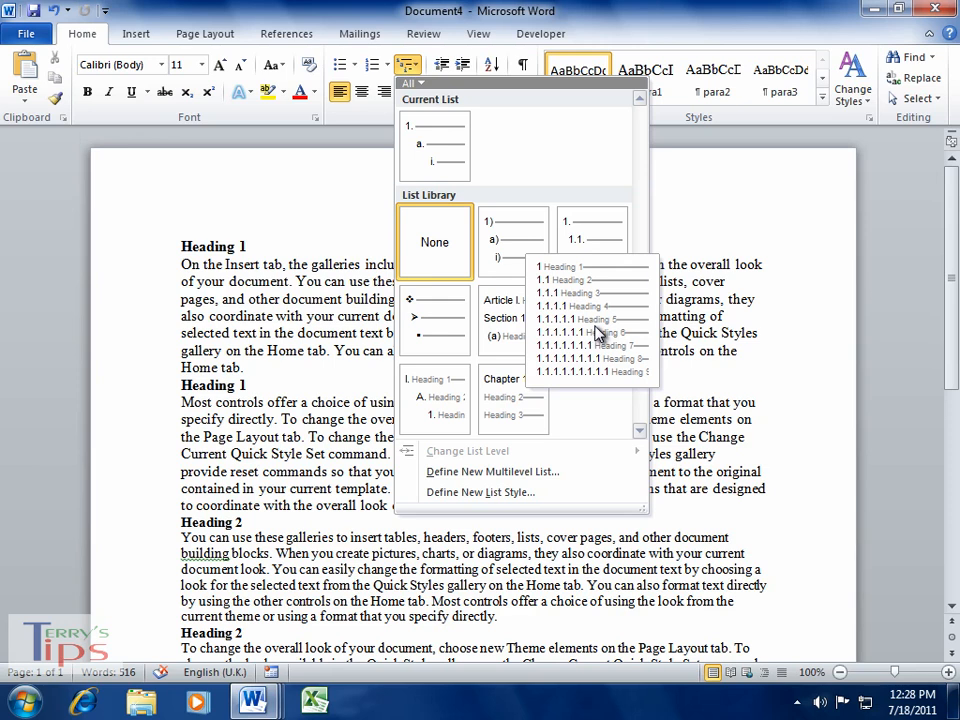
{"action": "left_click", "coordinate": [597, 333]}
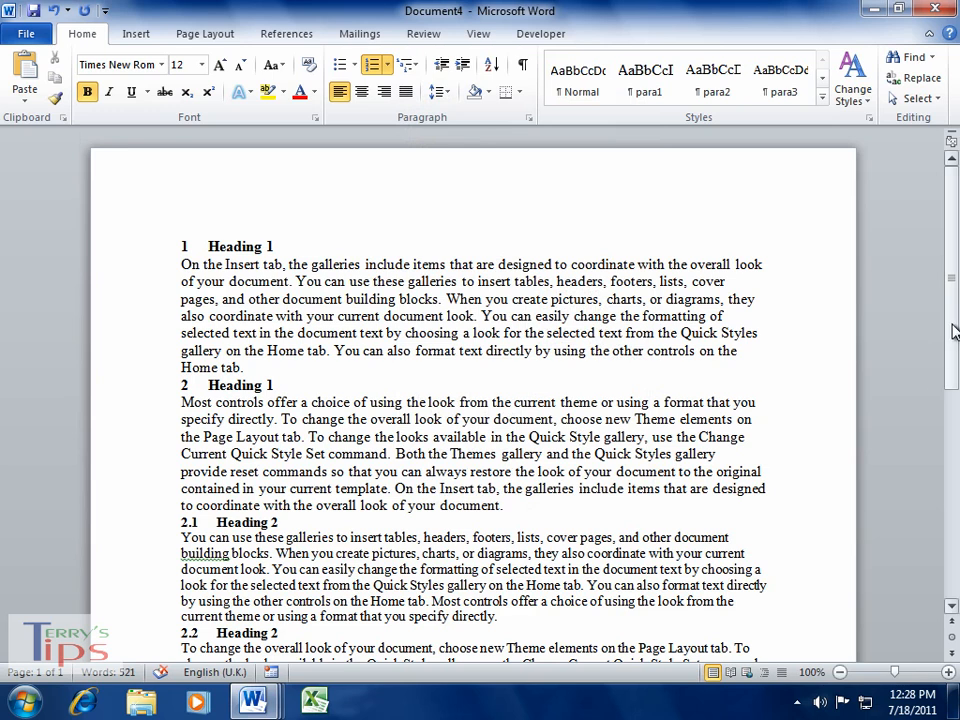
Step: Remove the empty numbered paragraph "3" at the end of the document
{"action": "mouse_move", "coordinate": [953, 332]}
{"action": "left_mouse_down"}
{"action": "mouse_move", "coordinate": [953, 403]}
{"action": "mouse_move", "coordinate": [951, 347]}
{"action": "left_mouse_up"}
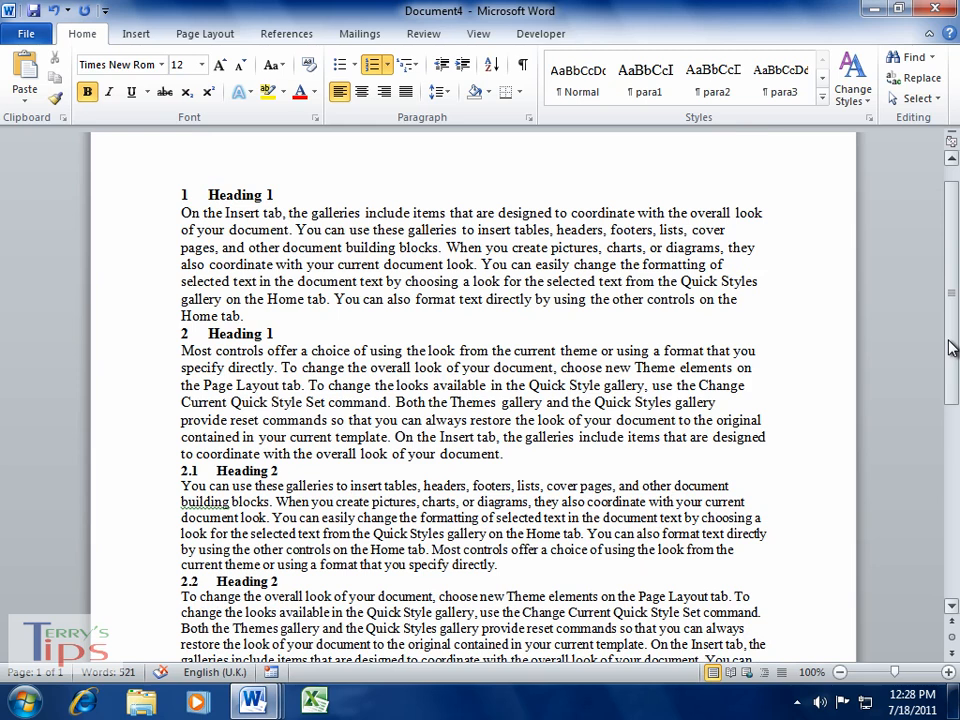
{"action": "left_click_drag", "start_coordinate": [951, 347], "coordinate": [953, 405]}
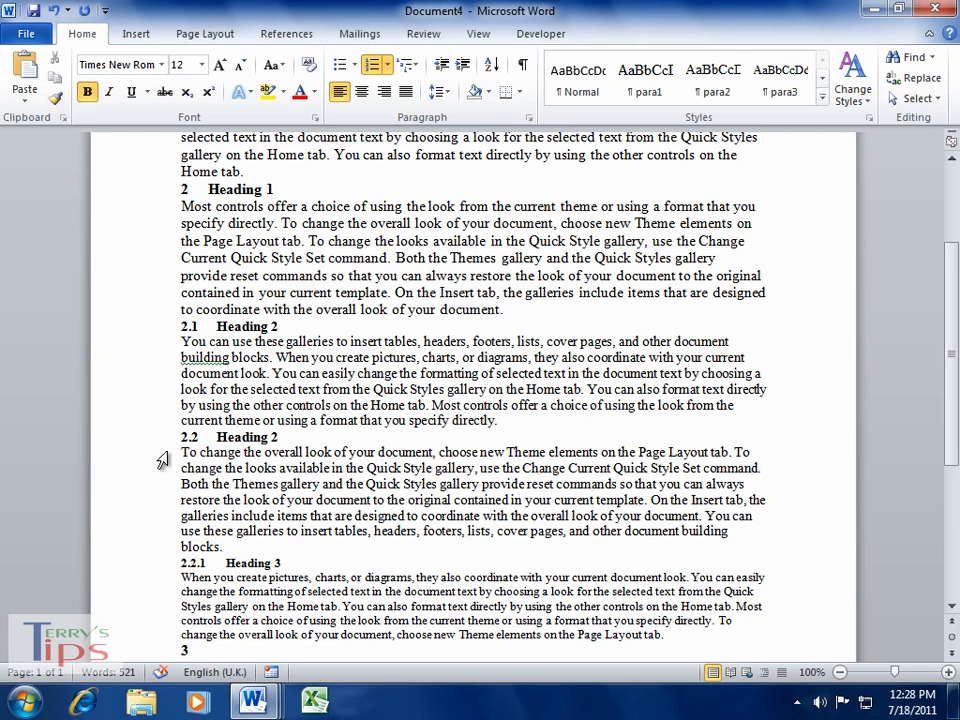
{"action": "scroll", "coordinate": [329, 458], "scroll_direction": "down", "scroll_amount": 2}
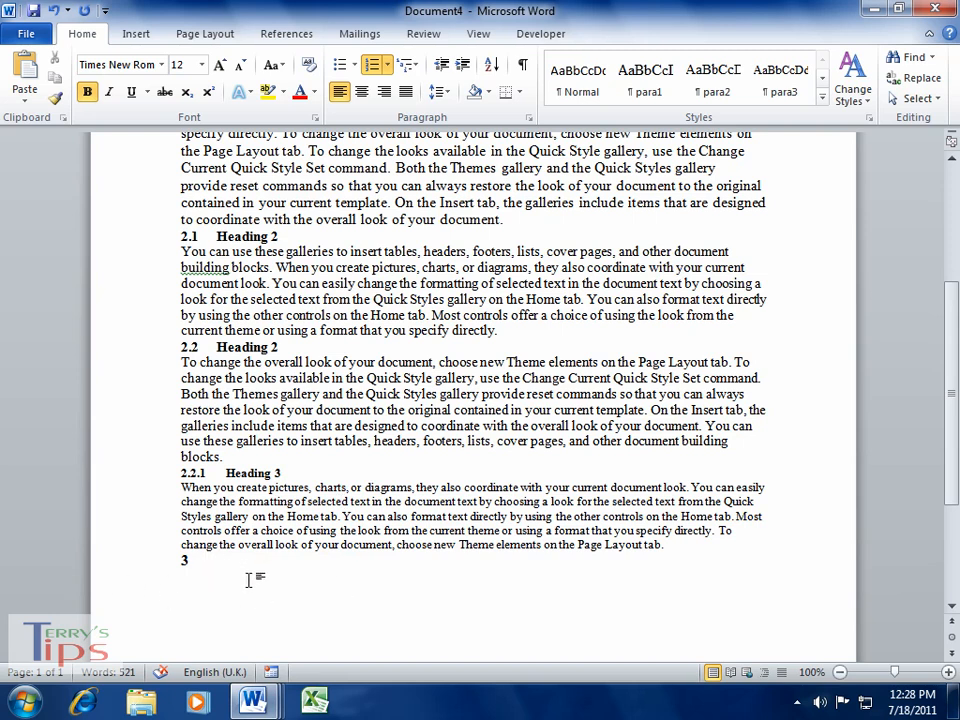
{"action": "left_click", "coordinate": [127, 567]}
{"action": "key", "text": "BackSpace"}
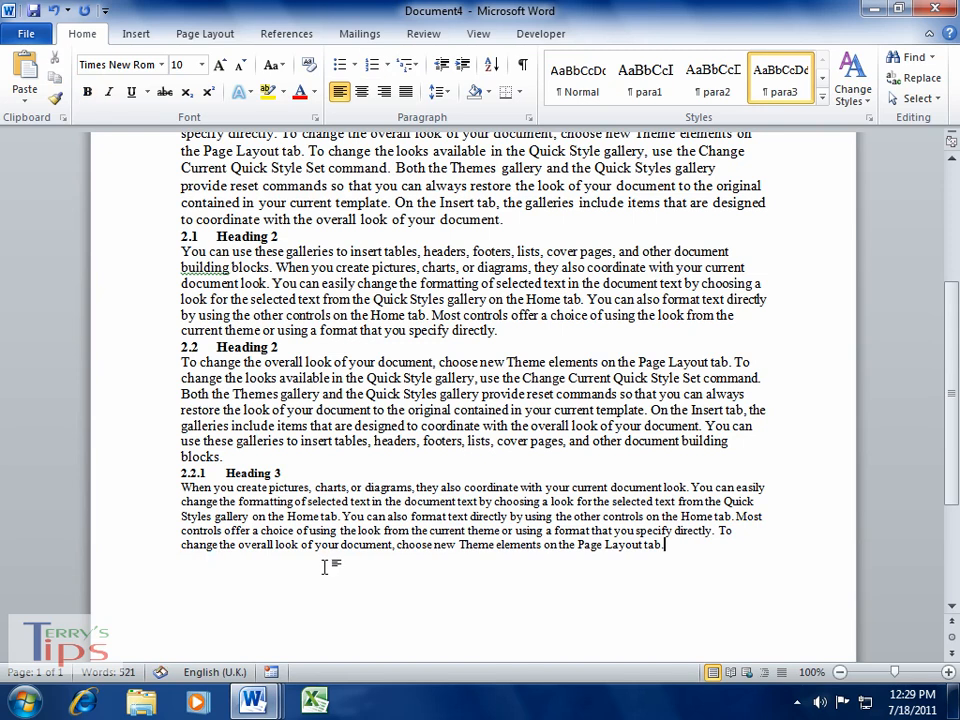
Step: Modify the Heading 2 style's paragraph format to use a left indent of 0.5"
{"action": "scroll", "coordinate": [770, 399], "scroll_direction": "up", "scroll_amount": 6}
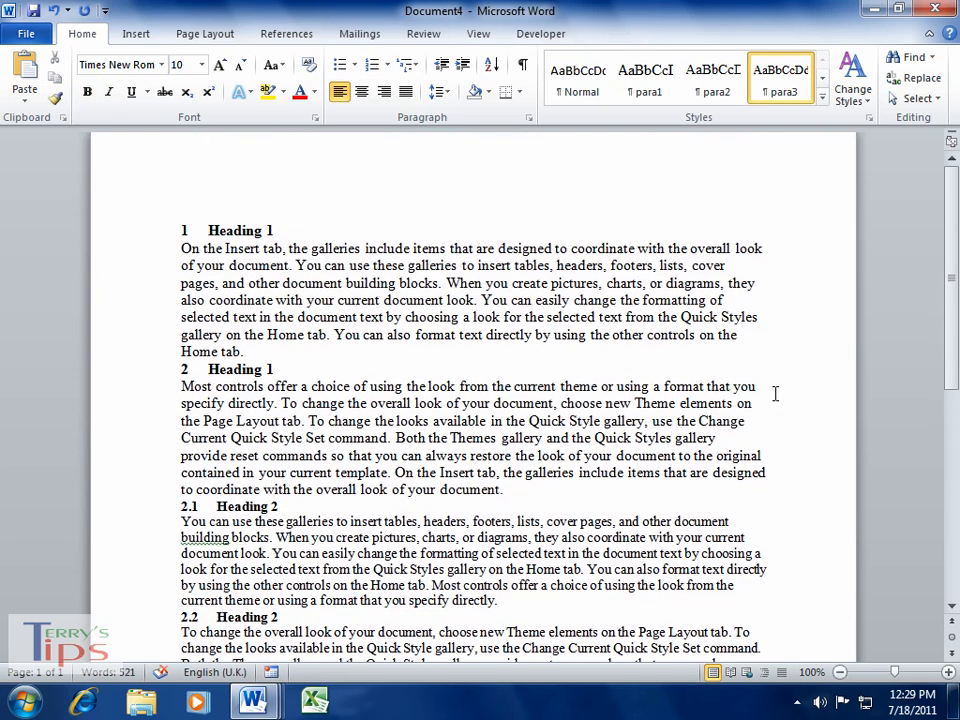
{"action": "scroll", "coordinate": [303, 288], "scroll_direction": "down", "scroll_amount": 3}
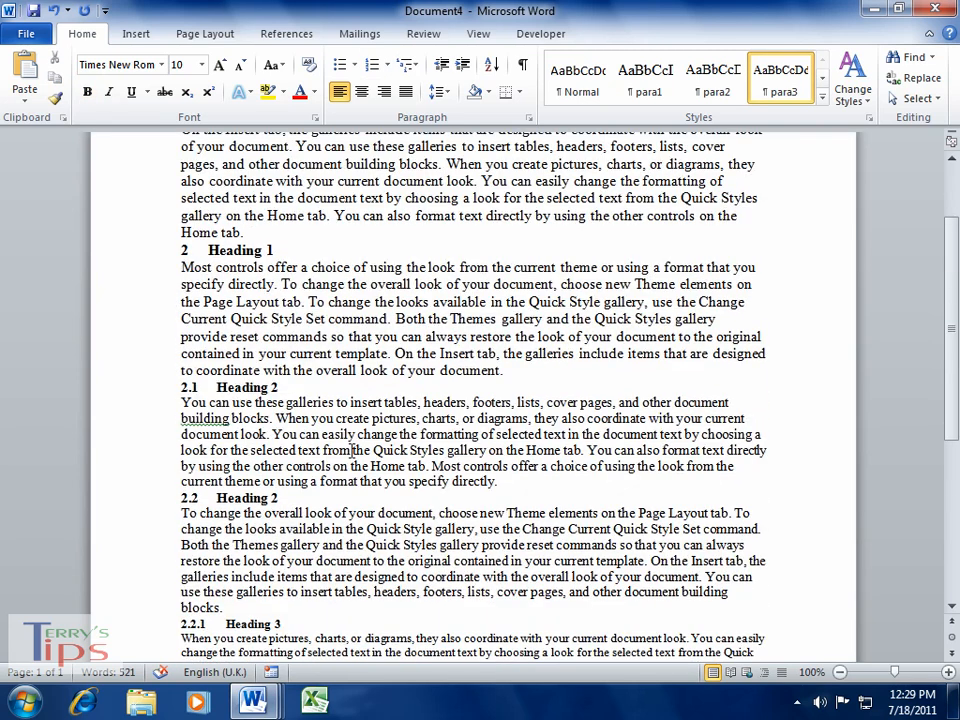
{"action": "scroll", "coordinate": [351, 450], "scroll_direction": "down", "scroll_amount": 3}
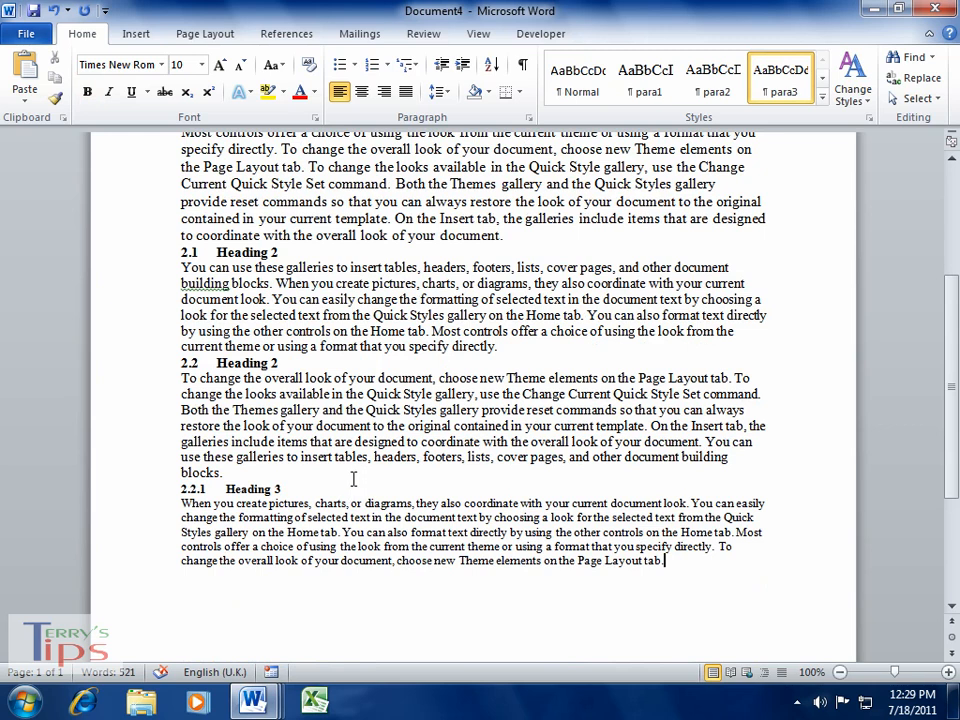
{"action": "scroll", "coordinate": [353, 478], "scroll_direction": "up", "scroll_amount": 6}
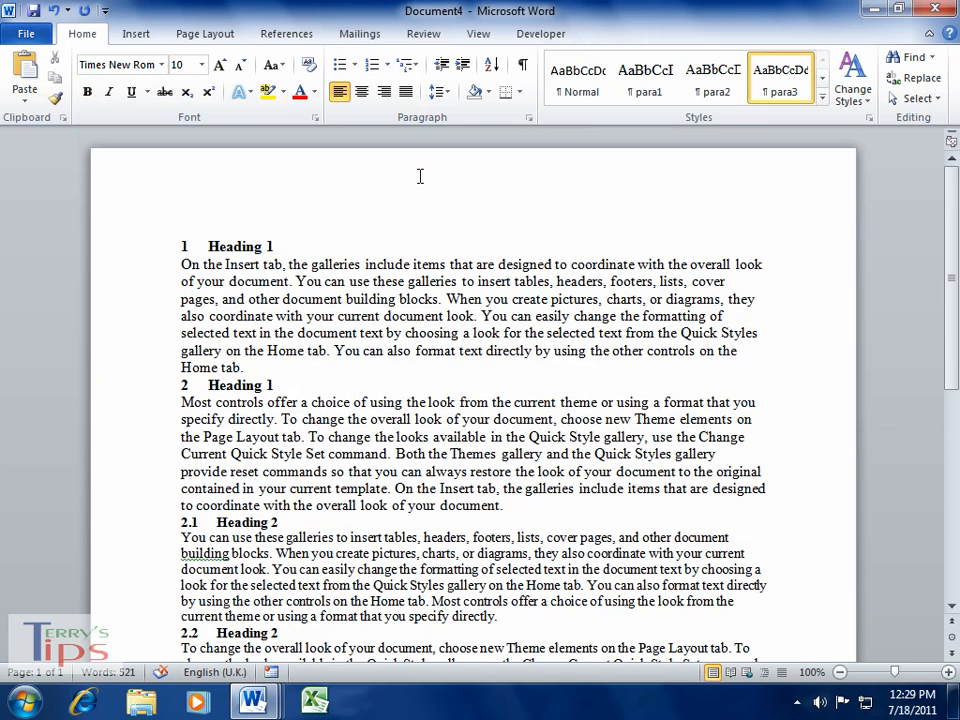
{"action": "left_click", "coordinate": [250, 522]}
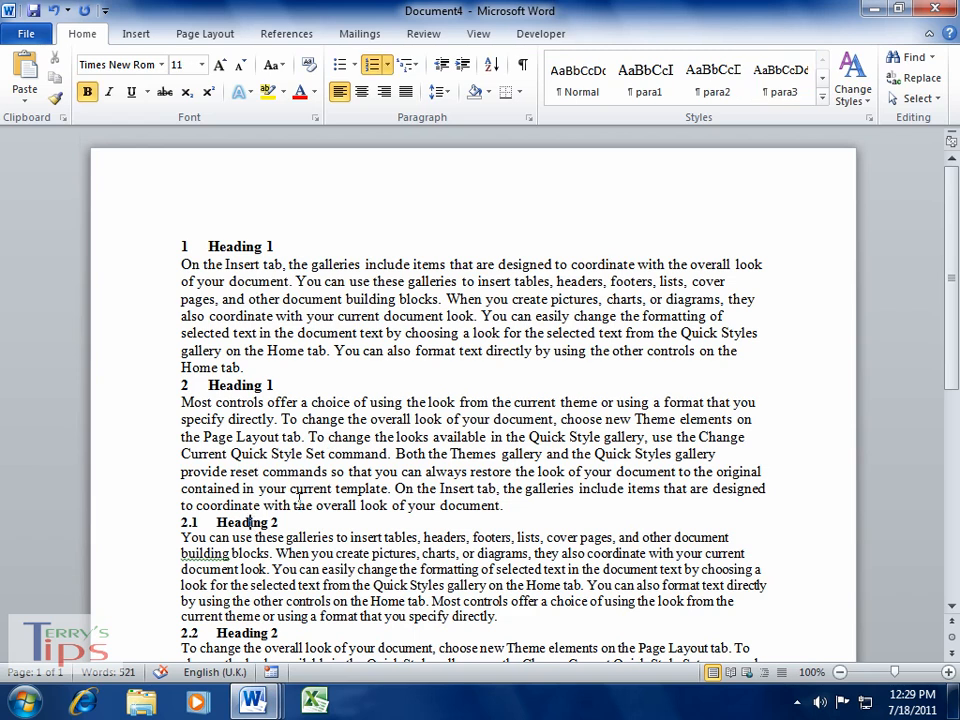
{"action": "left_click", "coordinate": [872, 119]}
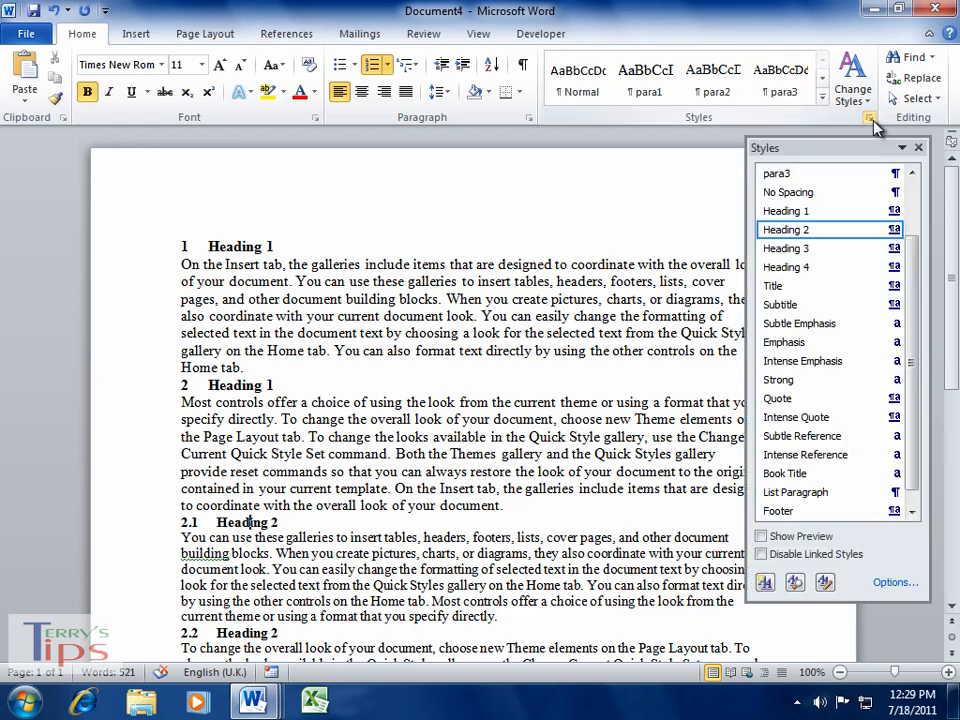
{"action": "right_click", "coordinate": [822, 233]}
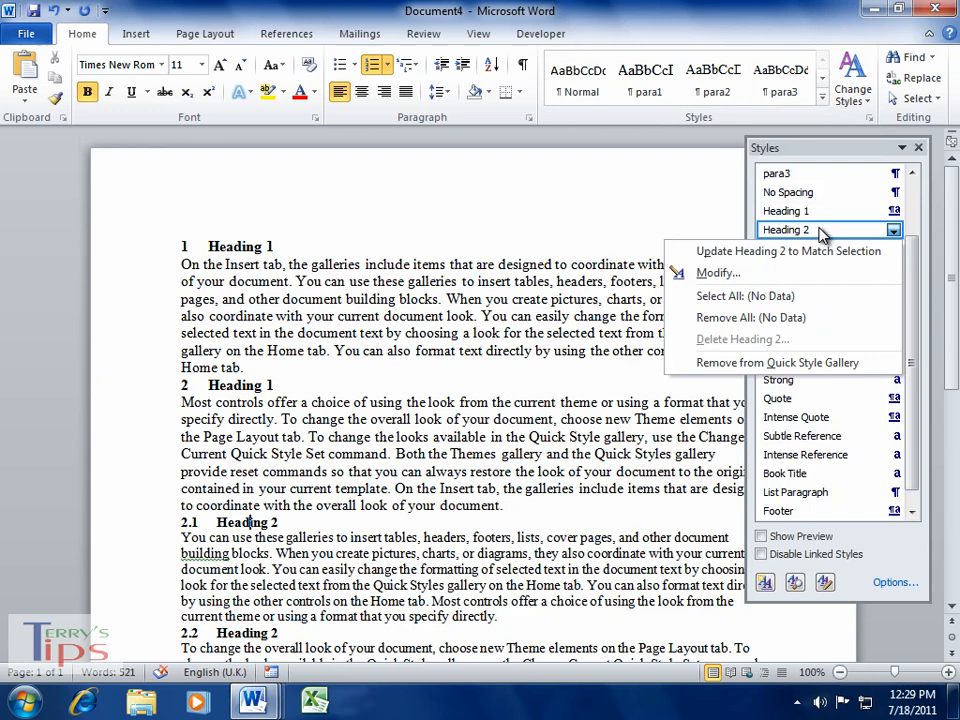
{"action": "left_click", "coordinate": [725, 278]}
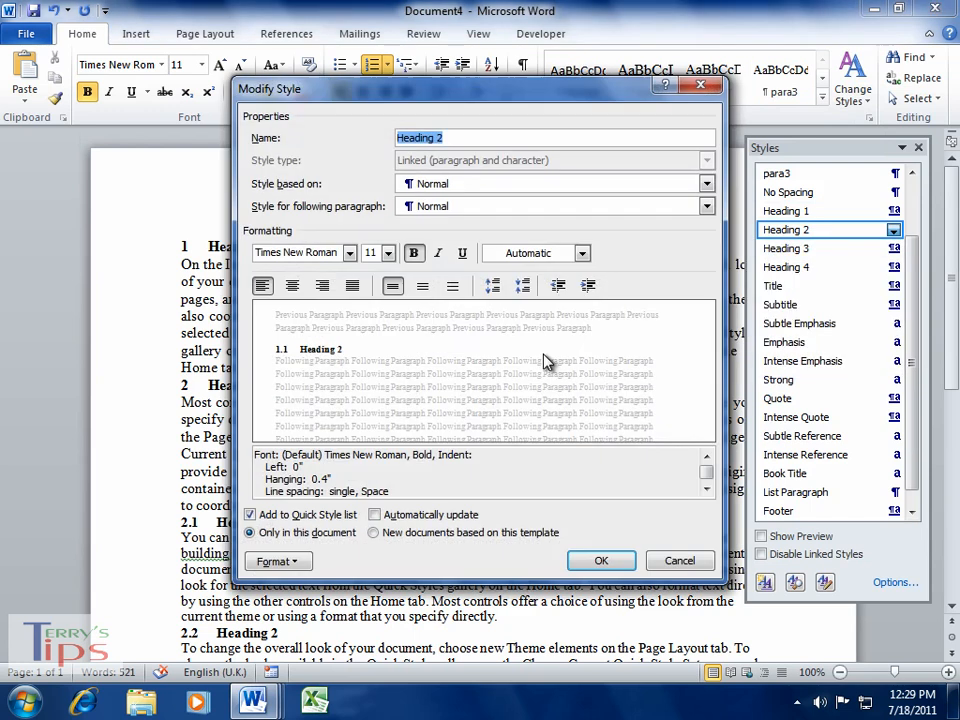
{"action": "left_click", "coordinate": [298, 562]}
{"action": "left_click", "coordinate": [314, 389]}
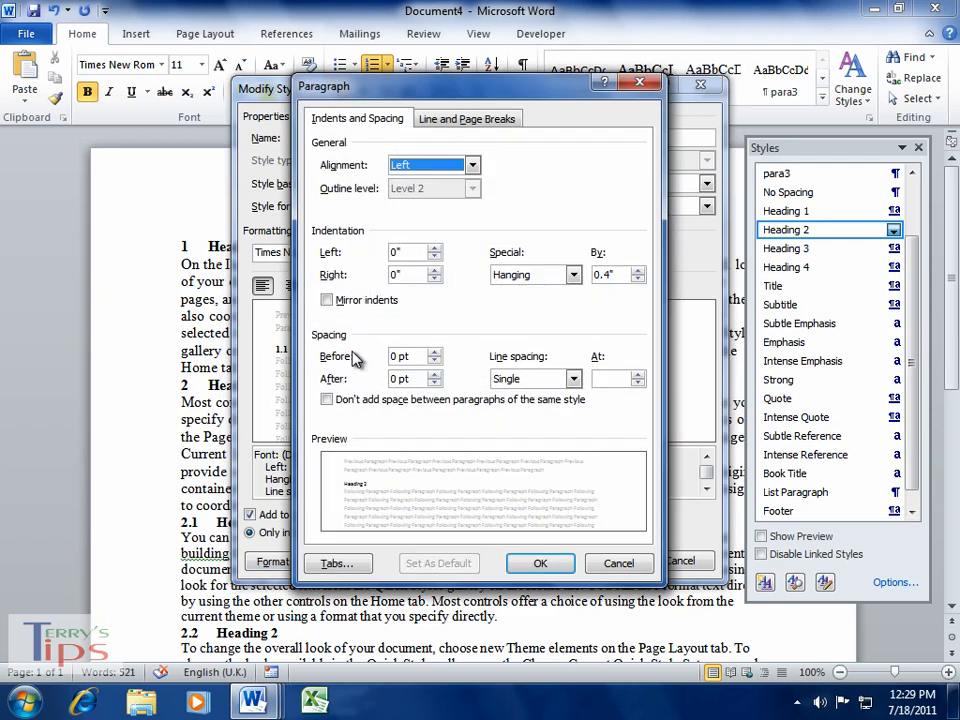
{"action": "left_click", "coordinate": [435, 250]}
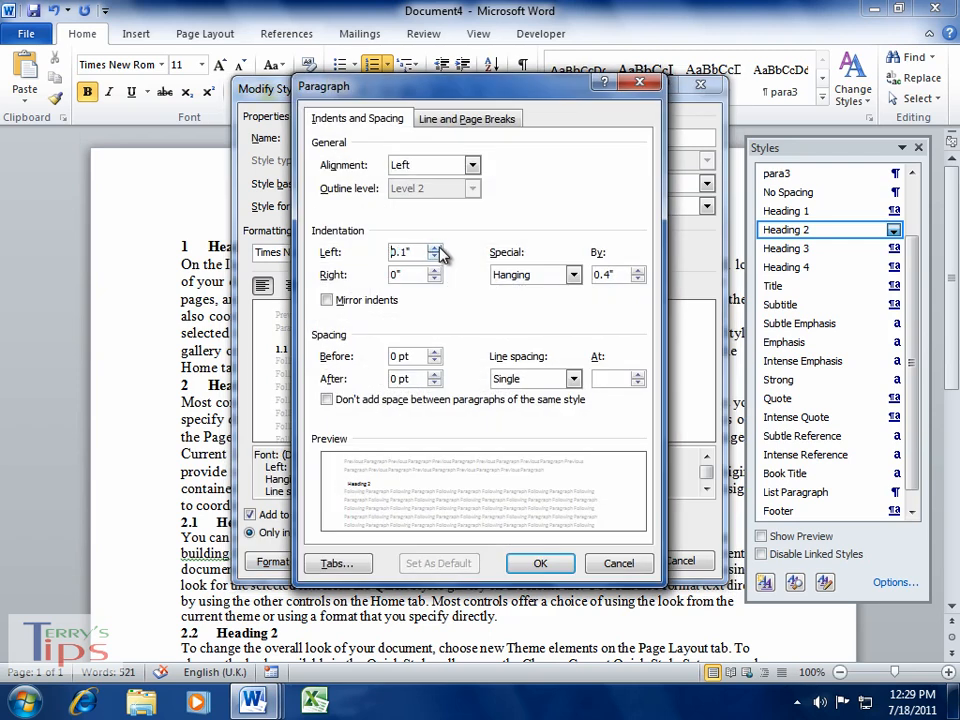
{"action": "left_click", "coordinate": [435, 250]}
{"action": "left_click", "coordinate": [435, 250]}
Step: Set the Heading 2 style's special indentation to (none) and save the modified style
{"action": "left_click", "coordinate": [572, 276]}
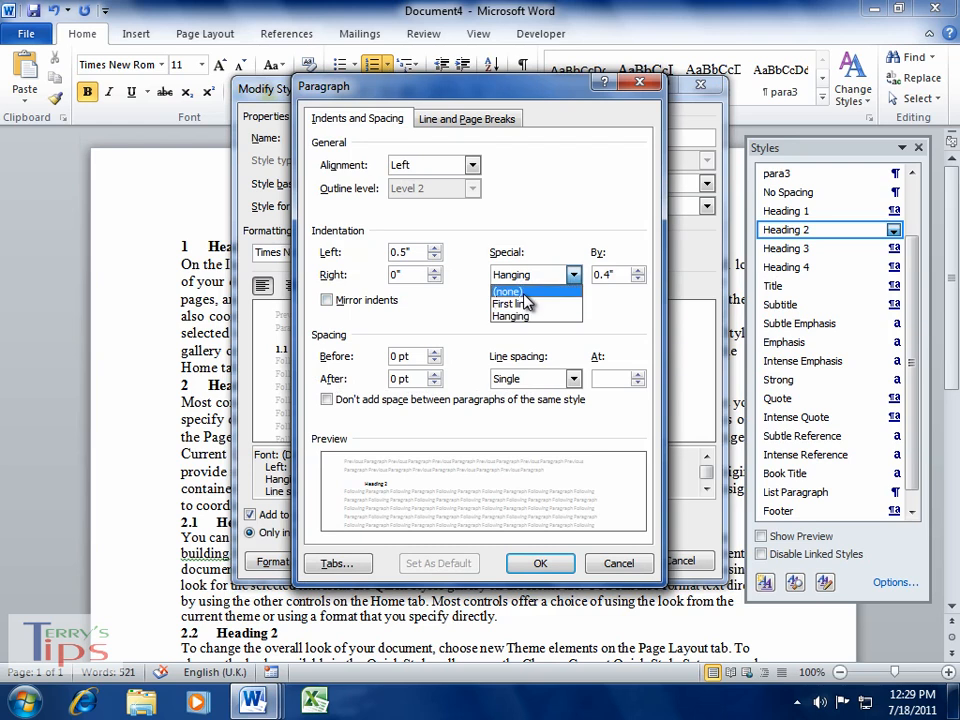
{"action": "left_click", "coordinate": [512, 291]}
{"action": "left_click", "coordinate": [544, 564]}
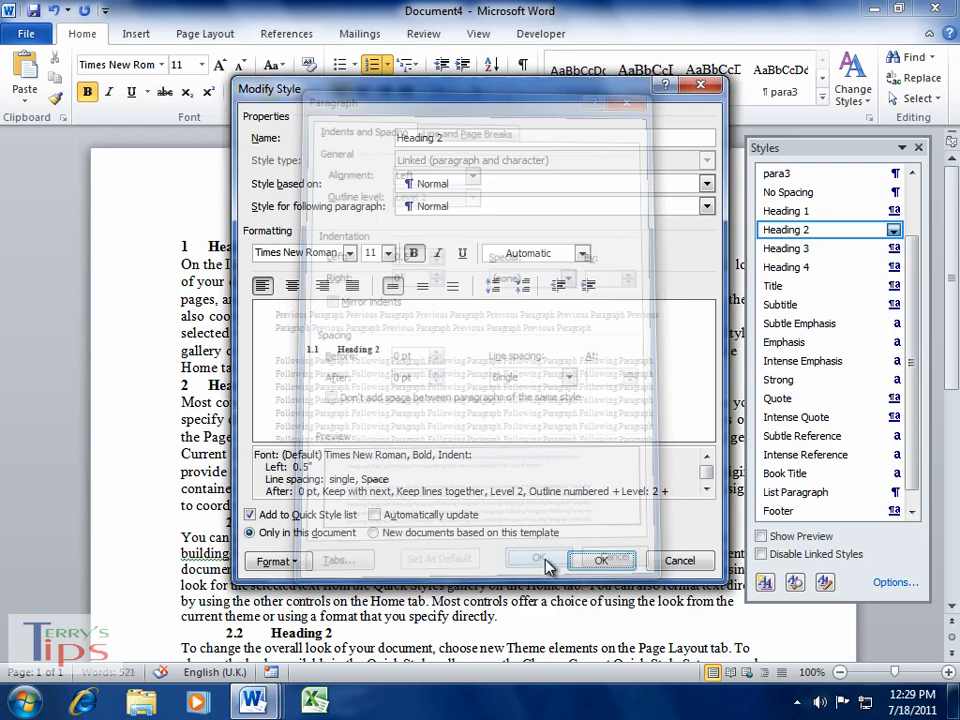
{"action": "left_click", "coordinate": [598, 561]}
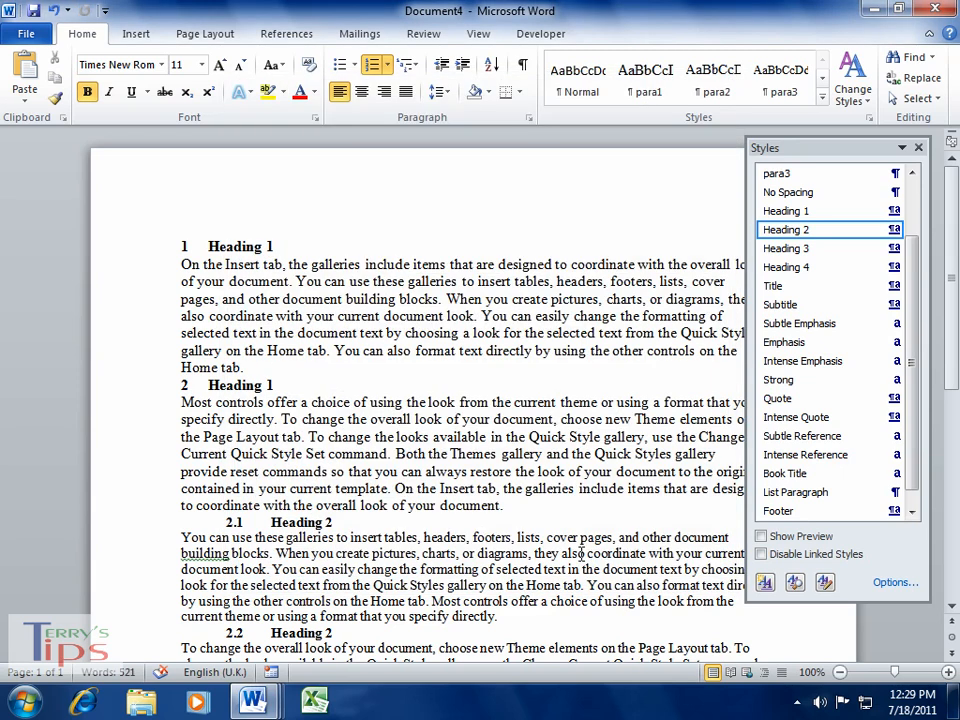
Step: Modify the Heading 3 style's paragraph format to use a left indent of 1"
{"action": "scroll", "coordinate": [406, 360], "scroll_direction": "down", "scroll_amount": 3}
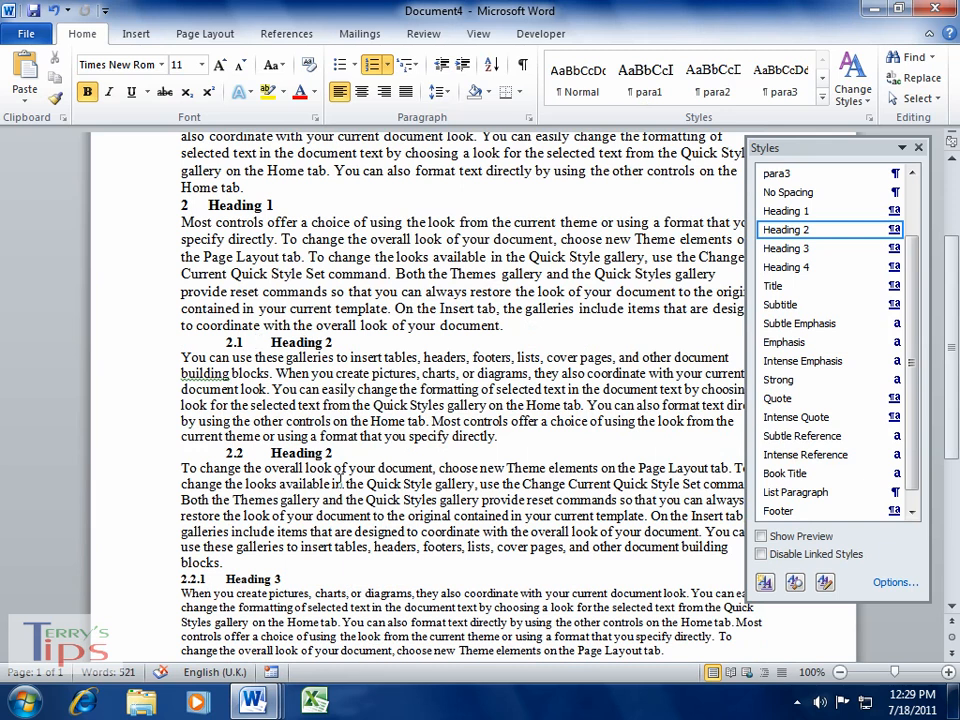
{"action": "left_click", "coordinate": [265, 578]}
{"action": "right_click", "coordinate": [797, 252]}
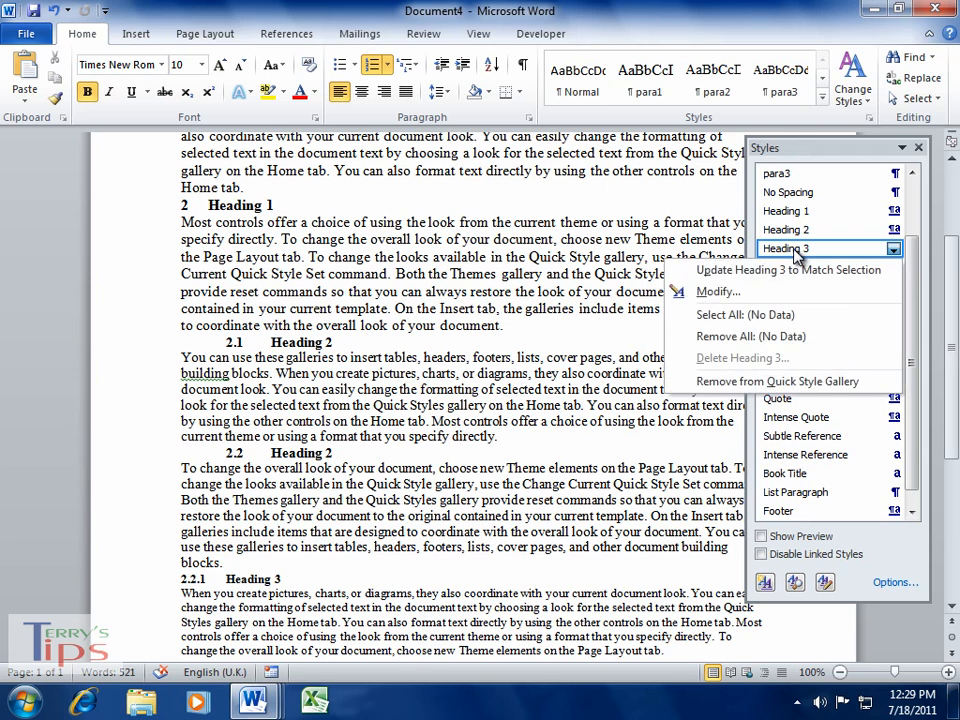
{"action": "left_click", "coordinate": [700, 292]}
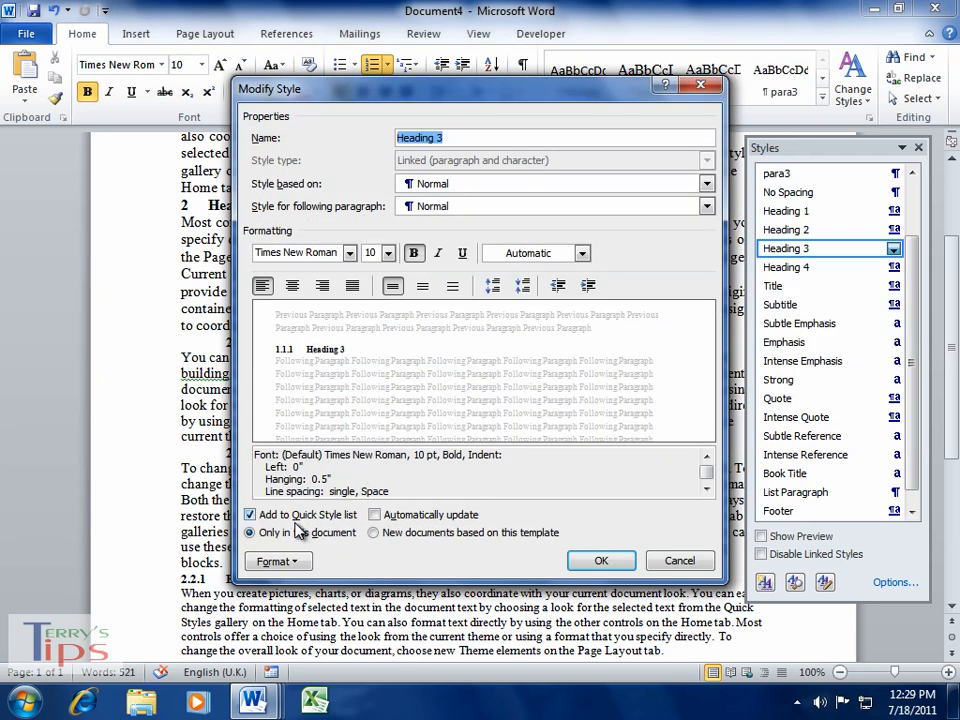
{"action": "left_click", "coordinate": [272, 561]}
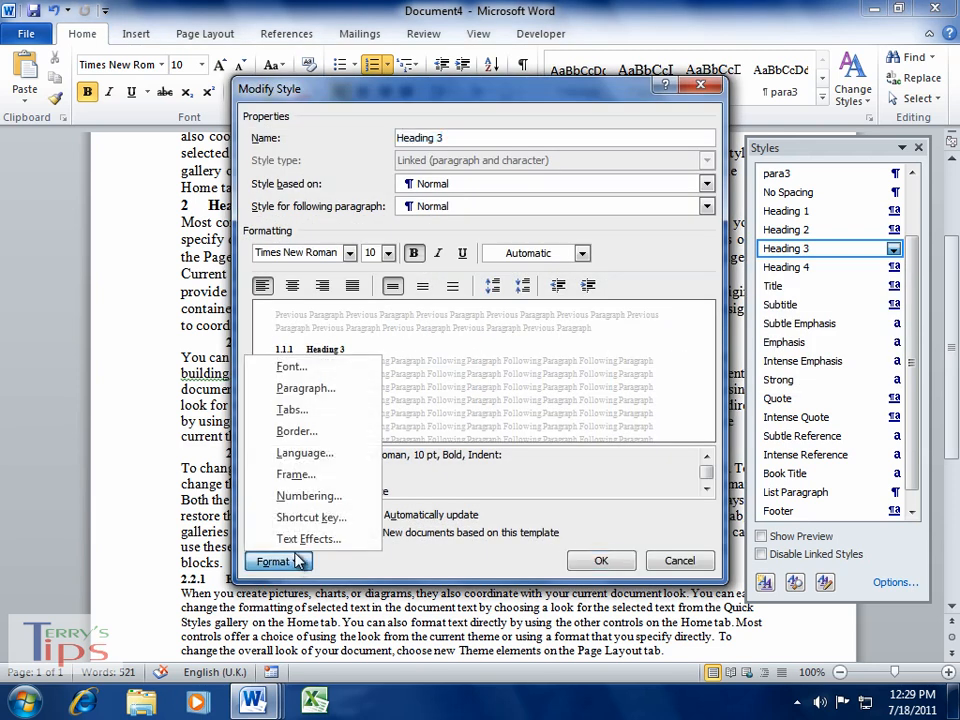
{"action": "left_click", "coordinate": [305, 389]}
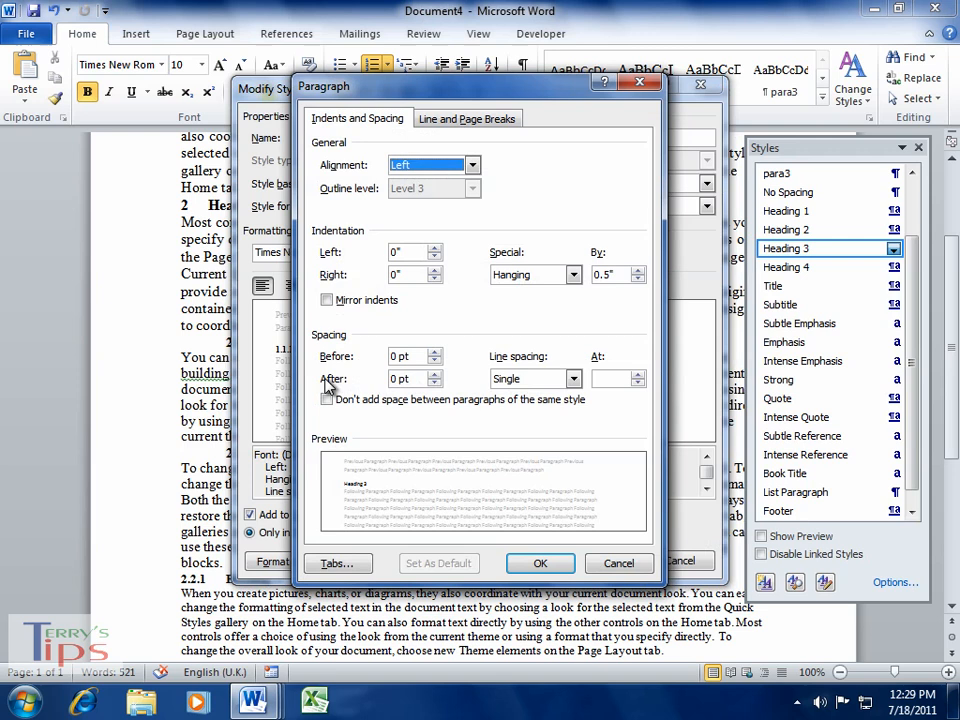
{"action": "left_click", "coordinate": [436, 250]}
{"action": "left_click", "coordinate": [438, 251]}
{"action": "left_click", "coordinate": [436, 250]}
{"action": "left_click", "coordinate": [436, 250]}
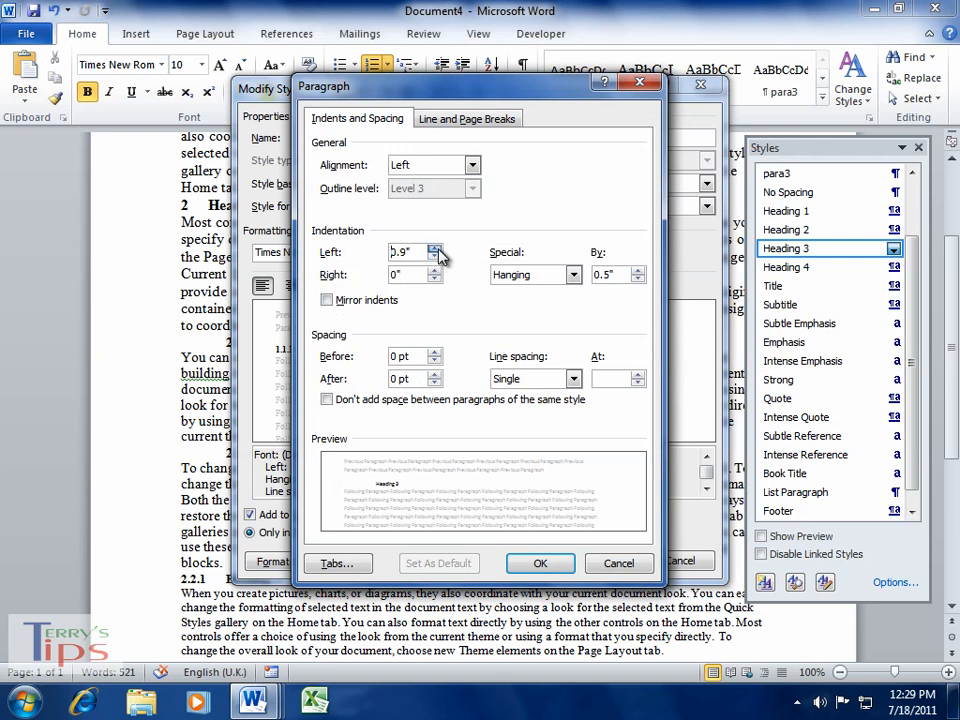
{"action": "left_click", "coordinate": [436, 250]}
{"action": "left_click", "coordinate": [436, 250]}
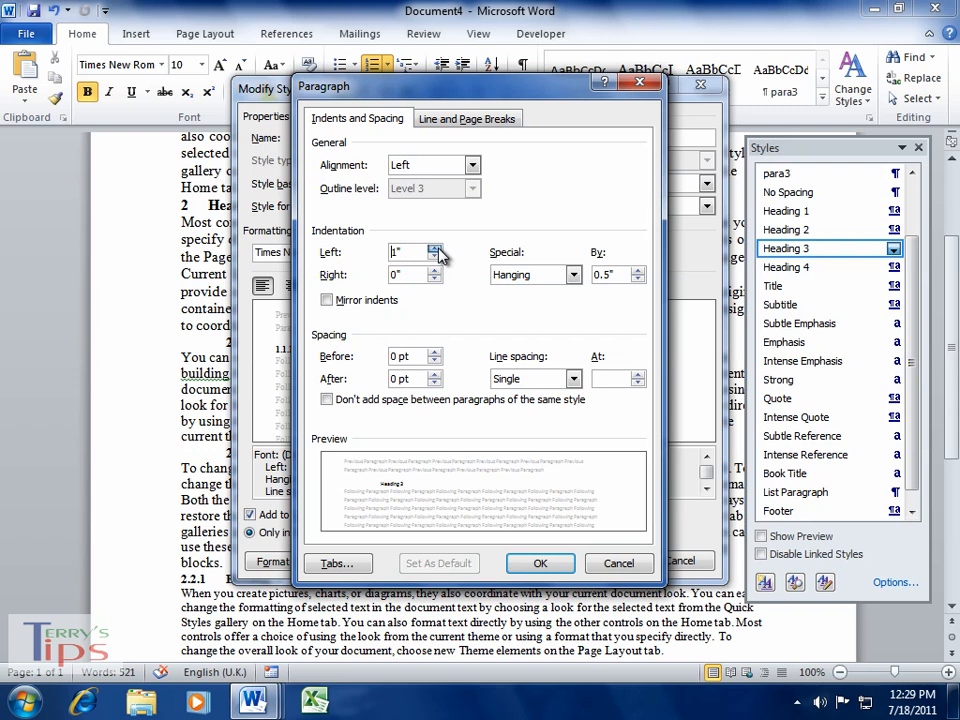
Step: Set the Heading 3 style's special indentation to (none) and save the modified style
{"action": "left_click", "coordinate": [573, 274]}
{"action": "left_click", "coordinate": [518, 291]}
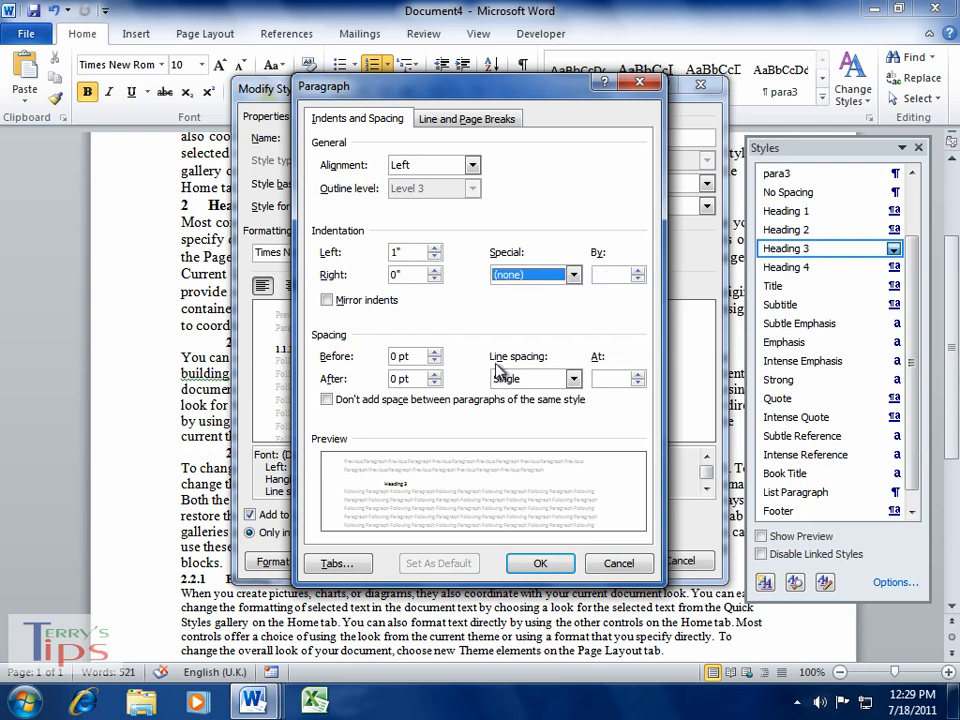
{"action": "left_click", "coordinate": [541, 566]}
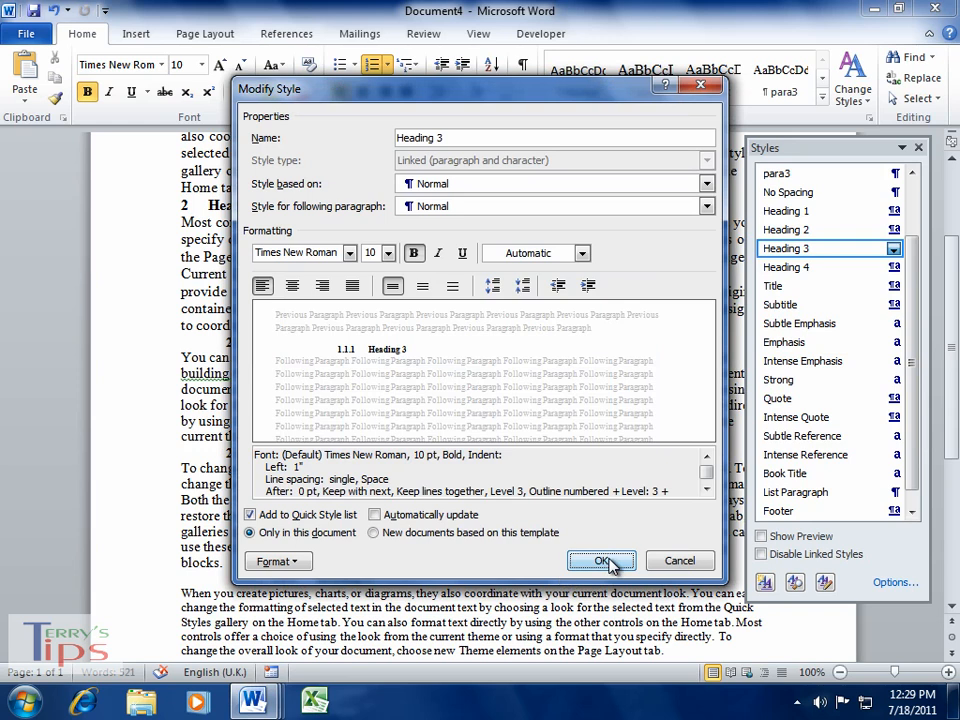
{"action": "left_click", "coordinate": [598, 561]}
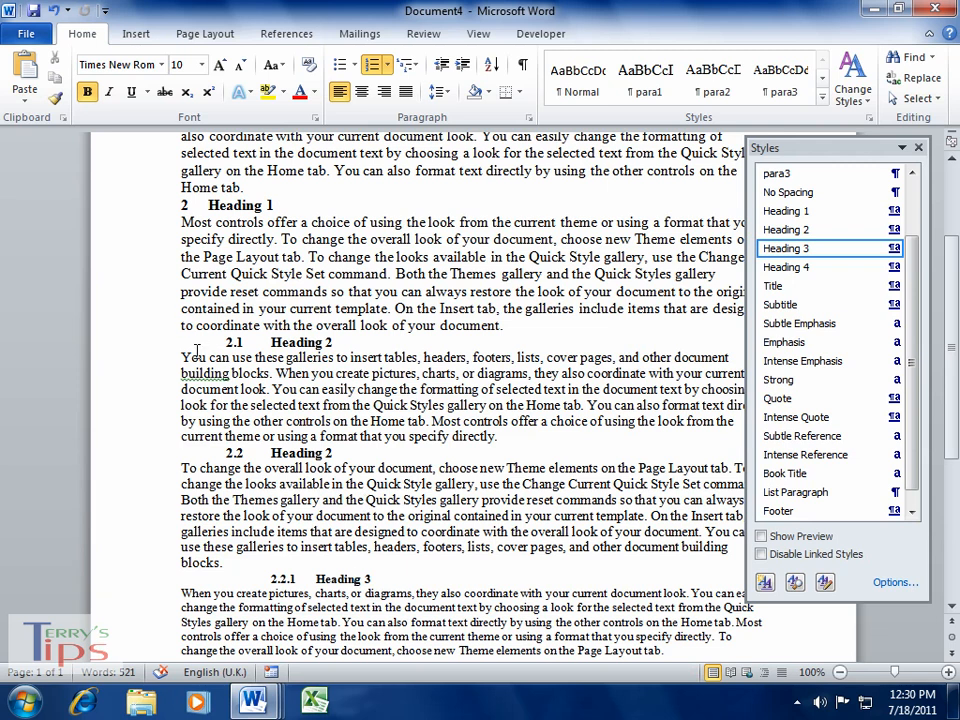
Step: Modify the para2 style's paragraph format to use a left indent of 0.5" and save the style
{"action": "left_click", "coordinate": [341, 356]}
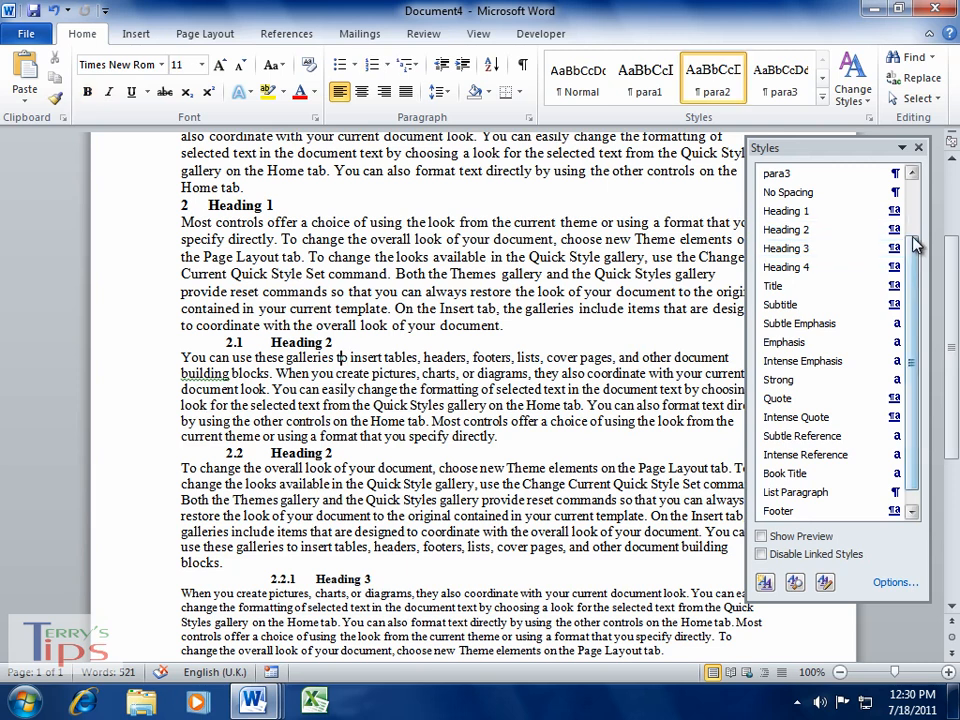
{"action": "scroll", "coordinate": [915, 270], "scroll_direction": "up", "scroll_amount": 1}
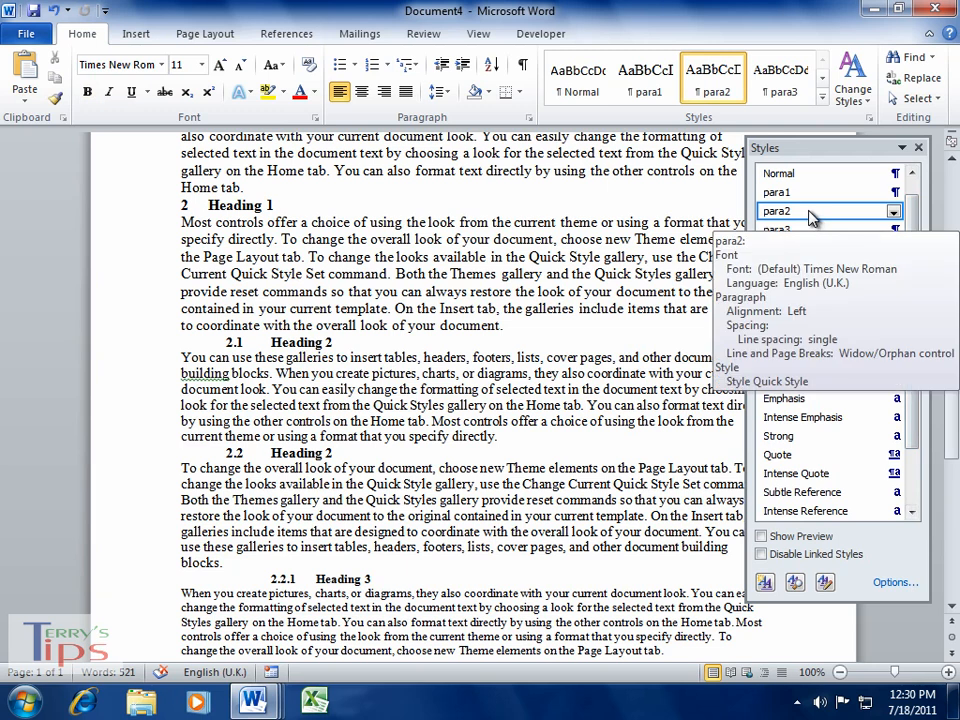
{"action": "left_click", "coordinate": [893, 211]}
{"action": "left_click", "coordinate": [744, 254]}
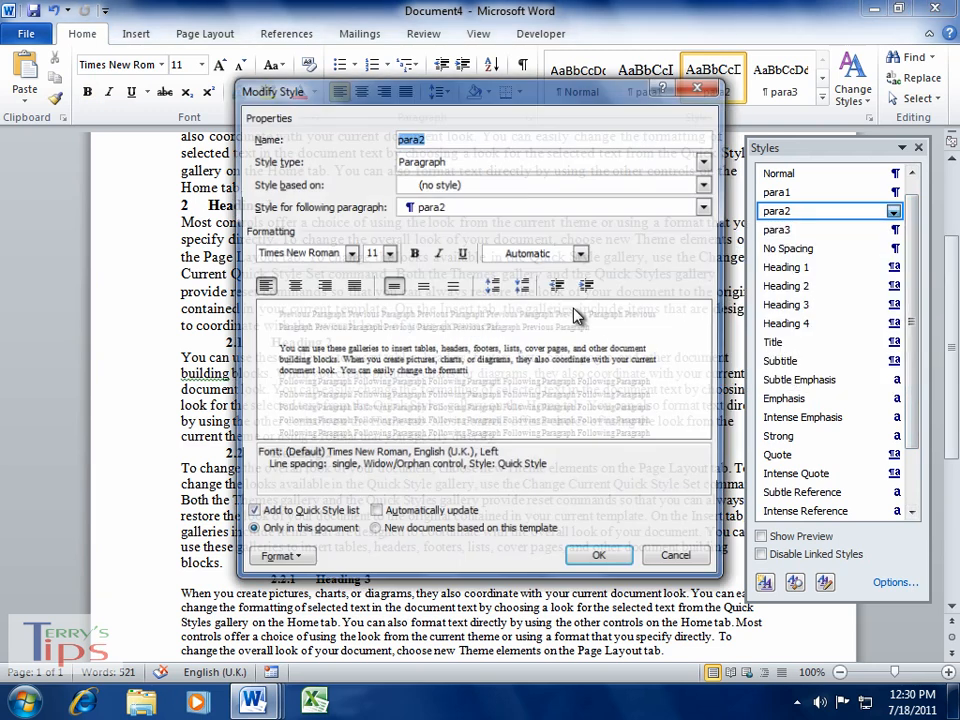
{"action": "left_click", "coordinate": [269, 563]}
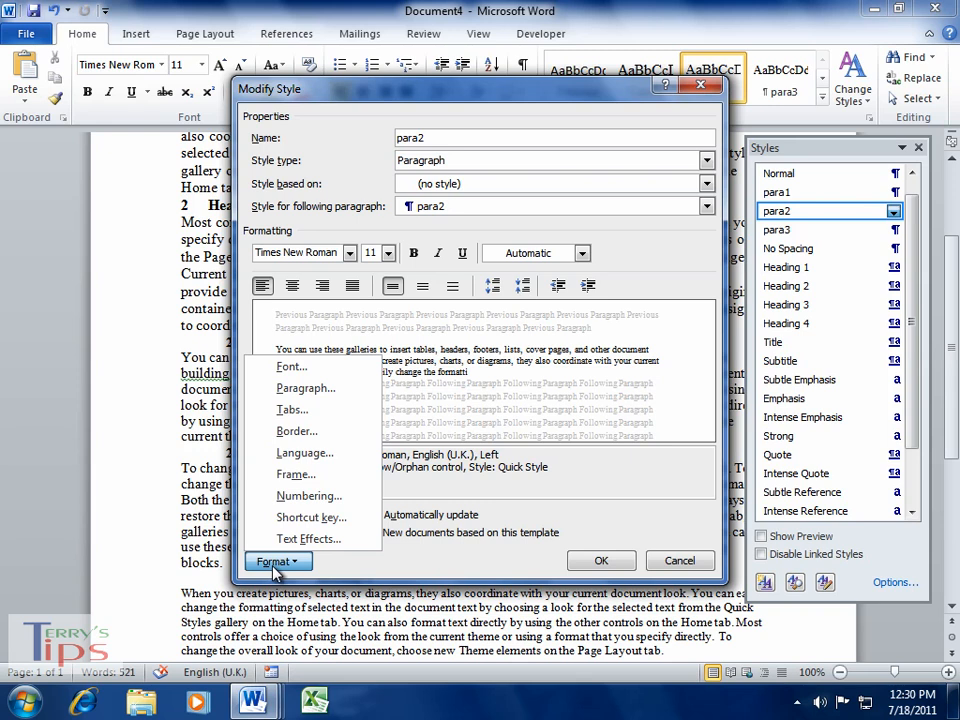
{"action": "left_click", "coordinate": [312, 392]}
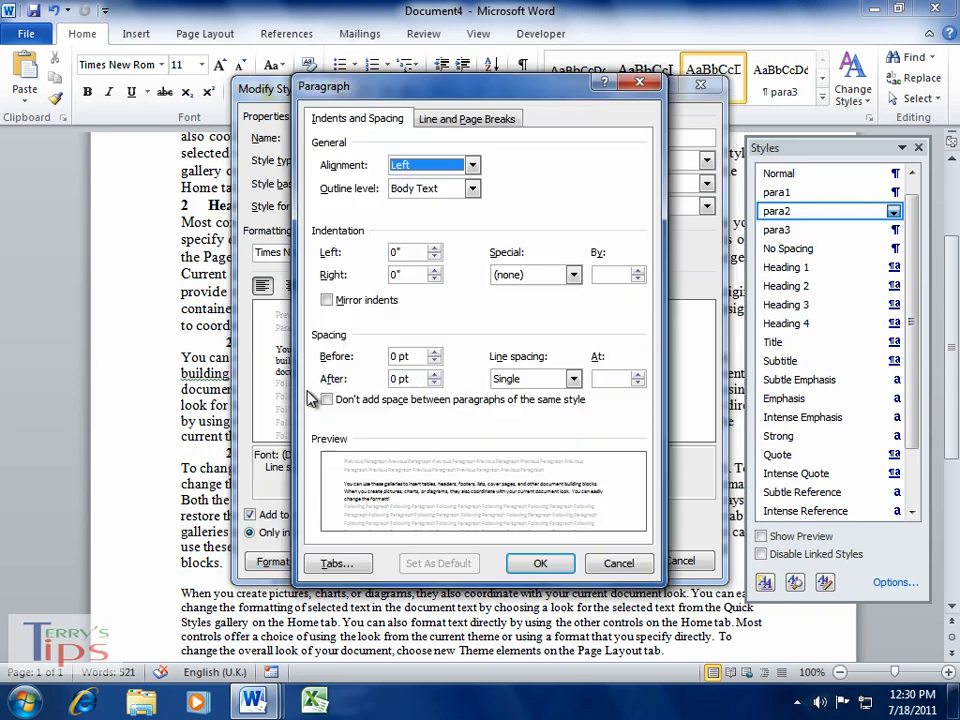
{"action": "left_click", "coordinate": [434, 248]}
{"action": "left_click", "coordinate": [434, 248]}
{"action": "left_click", "coordinate": [434, 248]}
{"action": "left_click", "coordinate": [434, 249]}
{"action": "left_click", "coordinate": [434, 249]}
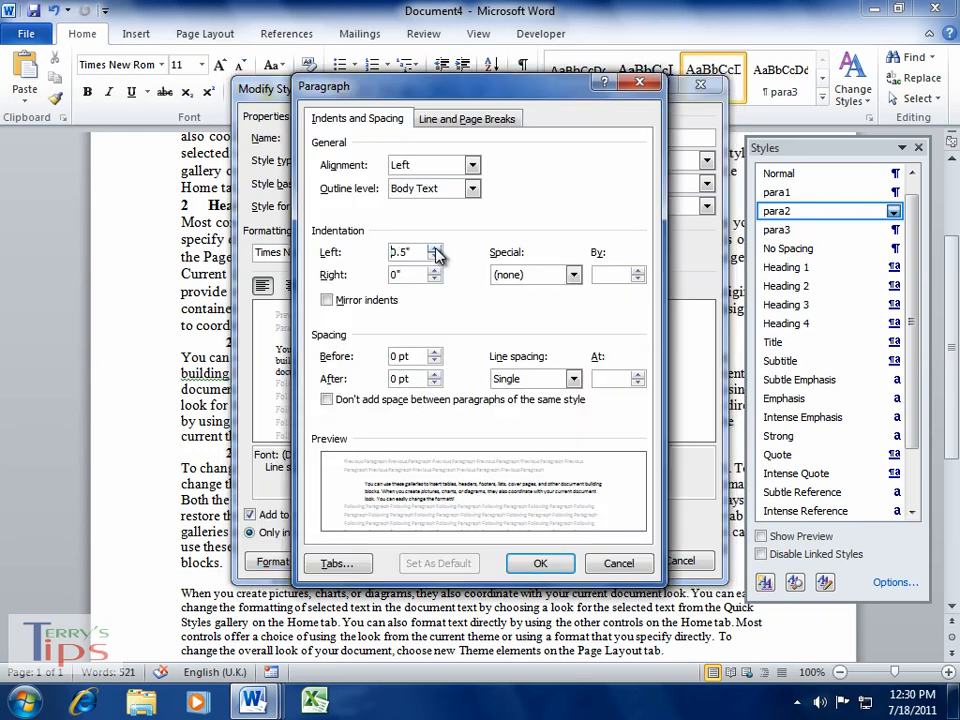
{"action": "left_click", "coordinate": [539, 566]}
{"action": "left_click", "coordinate": [595, 562]}
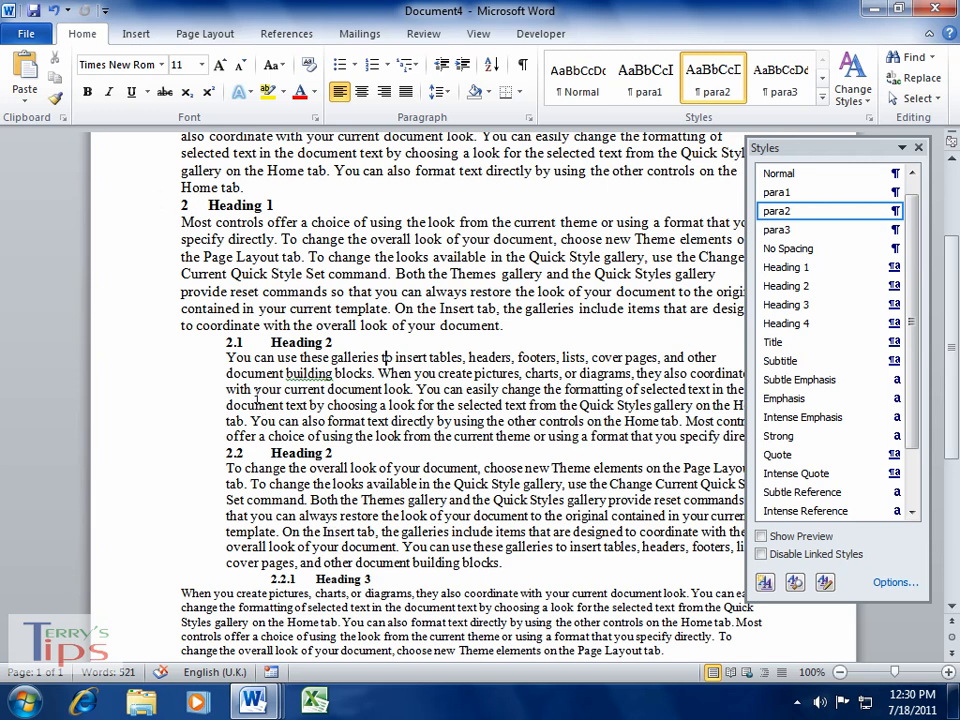
Step: Modify the para3 style's paragraph format to use a left indent of 1" and save the style
{"action": "scroll", "coordinate": [429, 464], "scroll_direction": "down", "scroll_amount": 3}
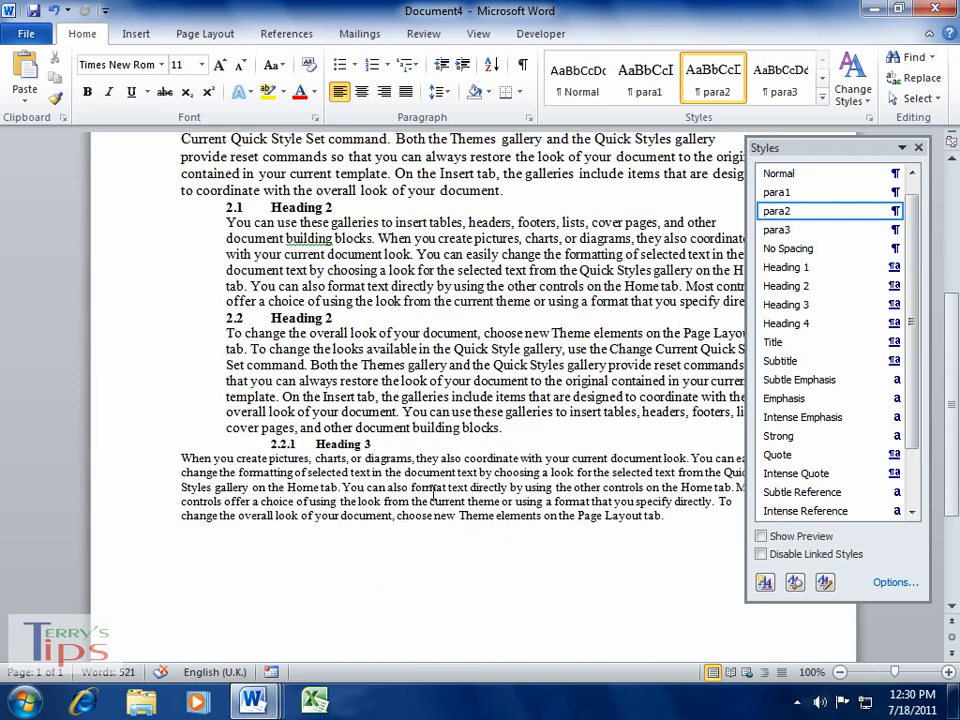
{"action": "left_click", "coordinate": [227, 460]}
{"action": "right_click", "coordinate": [789, 233]}
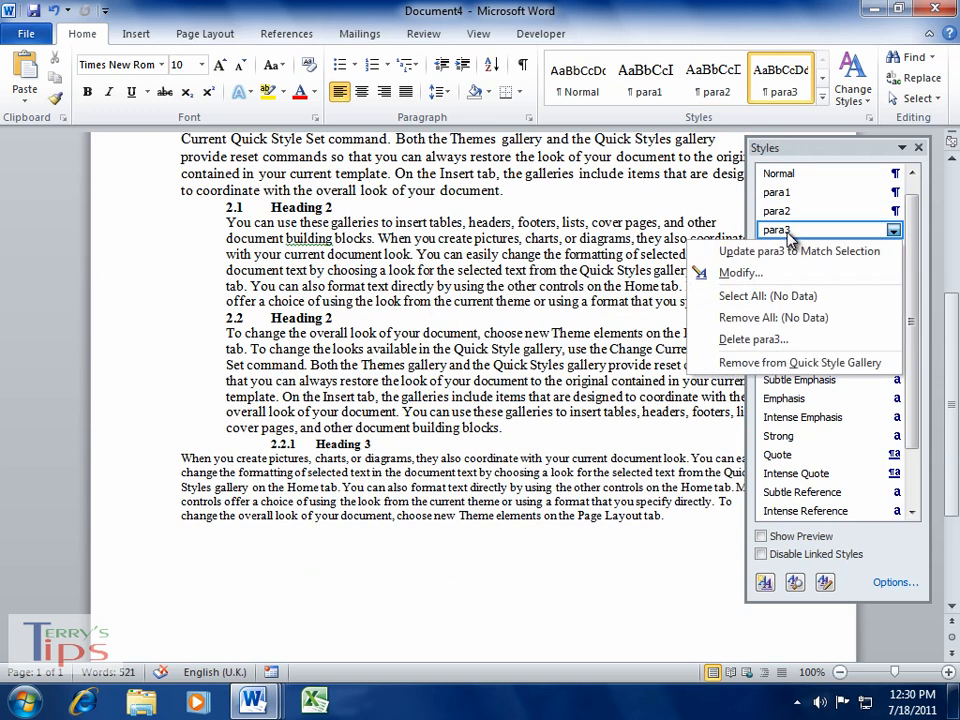
{"action": "left_click", "coordinate": [712, 273]}
{"action": "left_click", "coordinate": [300, 562]}
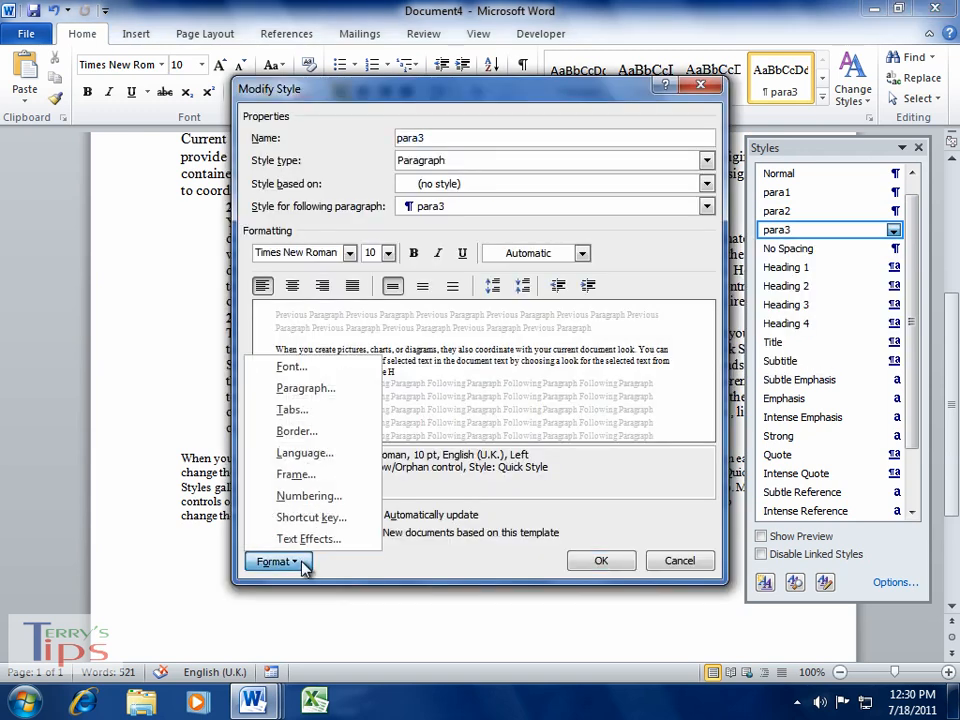
{"action": "left_click", "coordinate": [316, 390]}
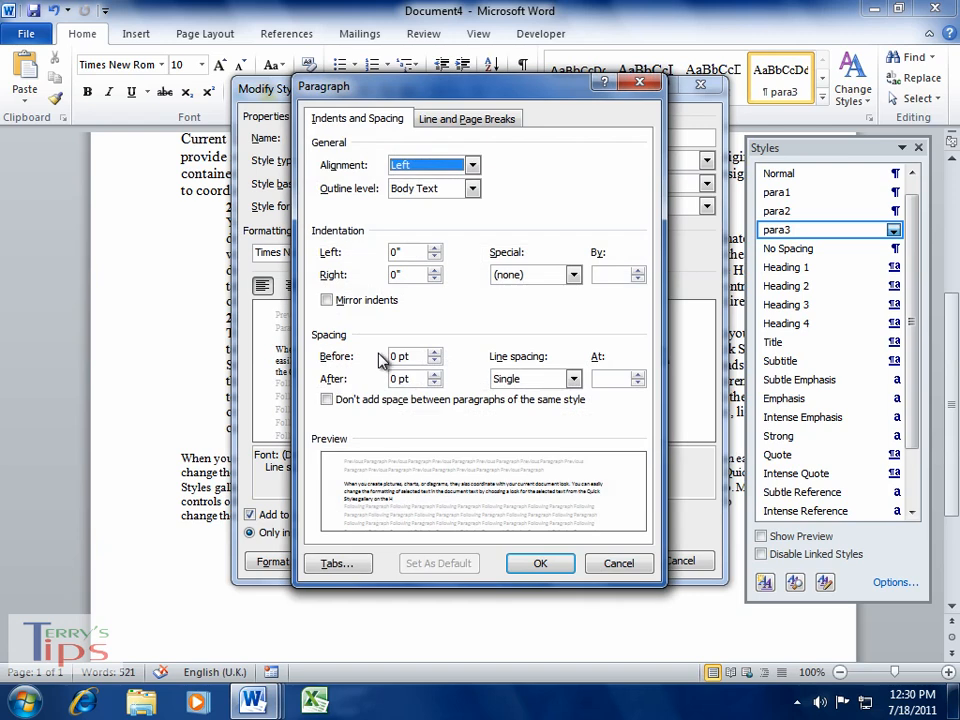
{"action": "left_click", "coordinate": [435, 249]}
{"action": "left_click", "coordinate": [435, 249]}
{"action": "left_click", "coordinate": [435, 249]}
{"action": "left_click", "coordinate": [435, 249]}
{"action": "left_click", "coordinate": [435, 249]}
{"action": "left_click", "coordinate": [435, 249]}
{"action": "left_click", "coordinate": [435, 249]}
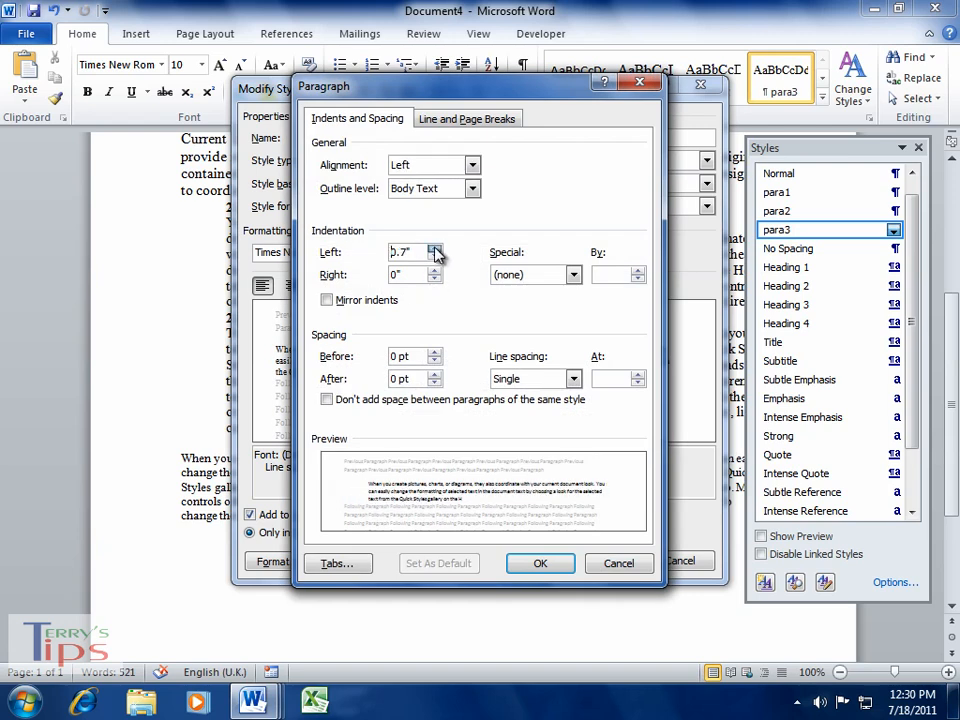
{"action": "left_click", "coordinate": [435, 249]}
{"action": "left_click", "coordinate": [435, 249]}
{"action": "left_click", "coordinate": [435, 249]}
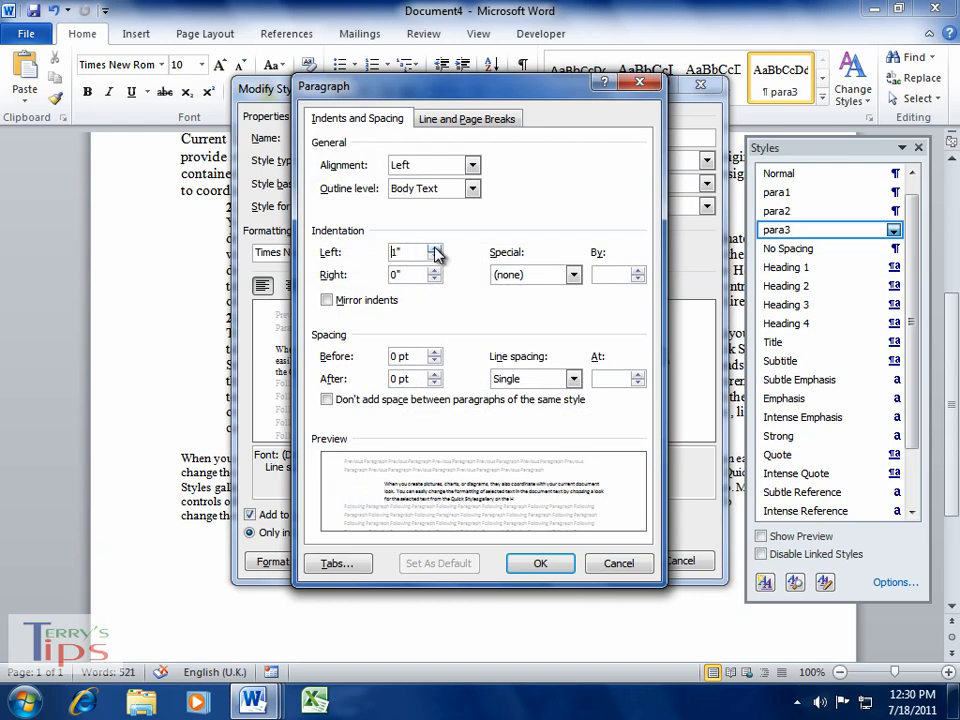
{"action": "left_click", "coordinate": [540, 564]}
{"action": "left_click", "coordinate": [604, 562]}
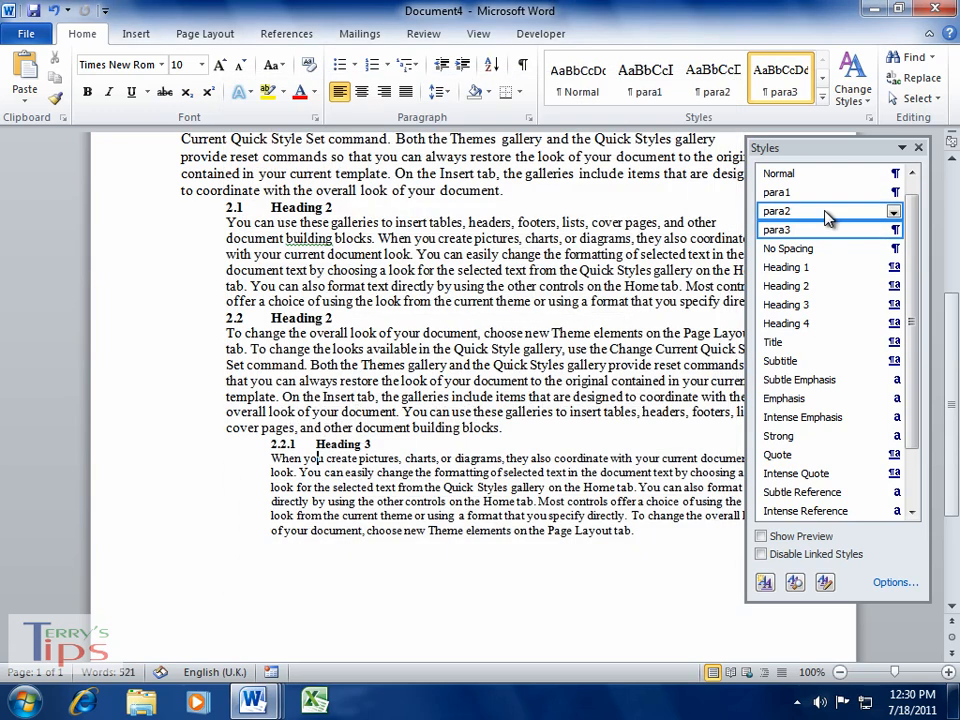
Step: Close the list of styles and review the heading and paragraph indentation throughout the document
{"action": "left_click", "coordinate": [918, 147]}
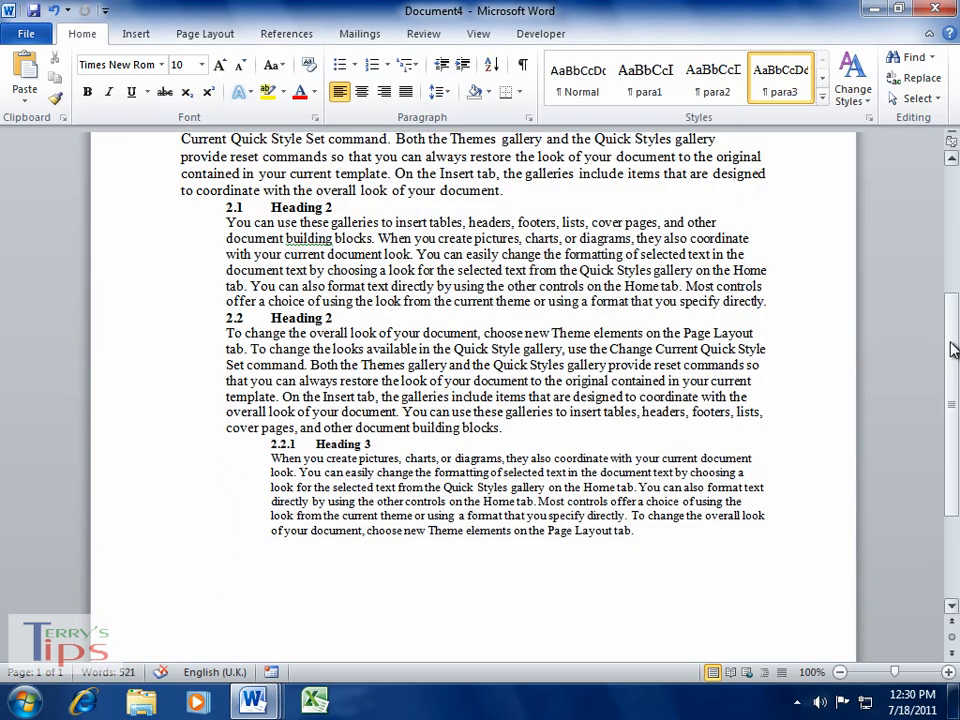
{"action": "left_click_drag", "start_coordinate": [953, 349], "coordinate": [944, 237]}
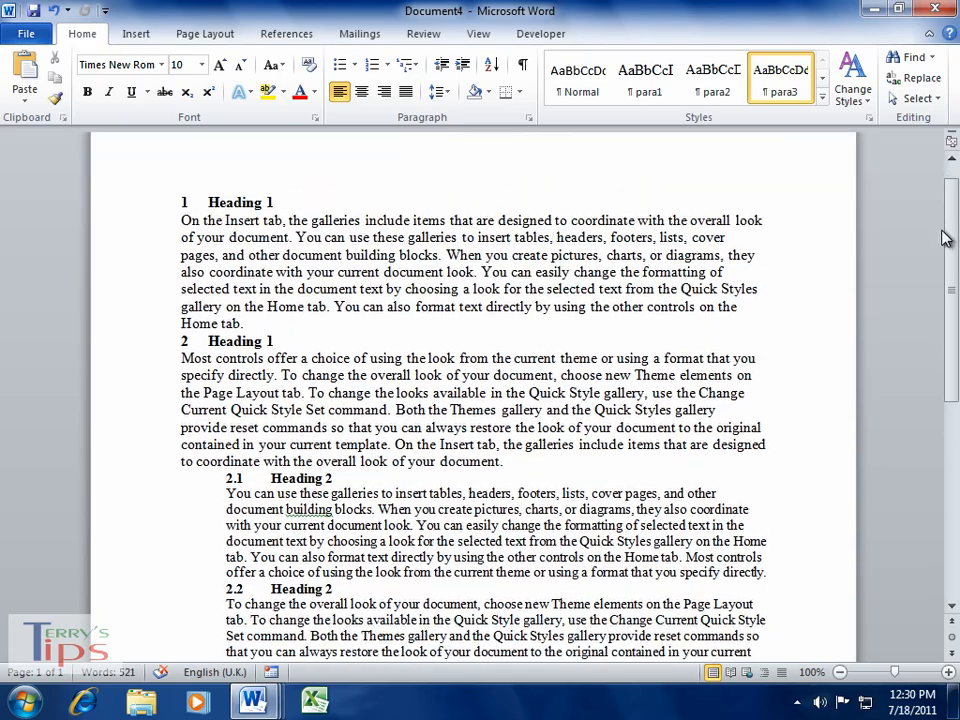
{"action": "scroll", "coordinate": [944, 237], "scroll_direction": "down", "scroll_amount": 5}
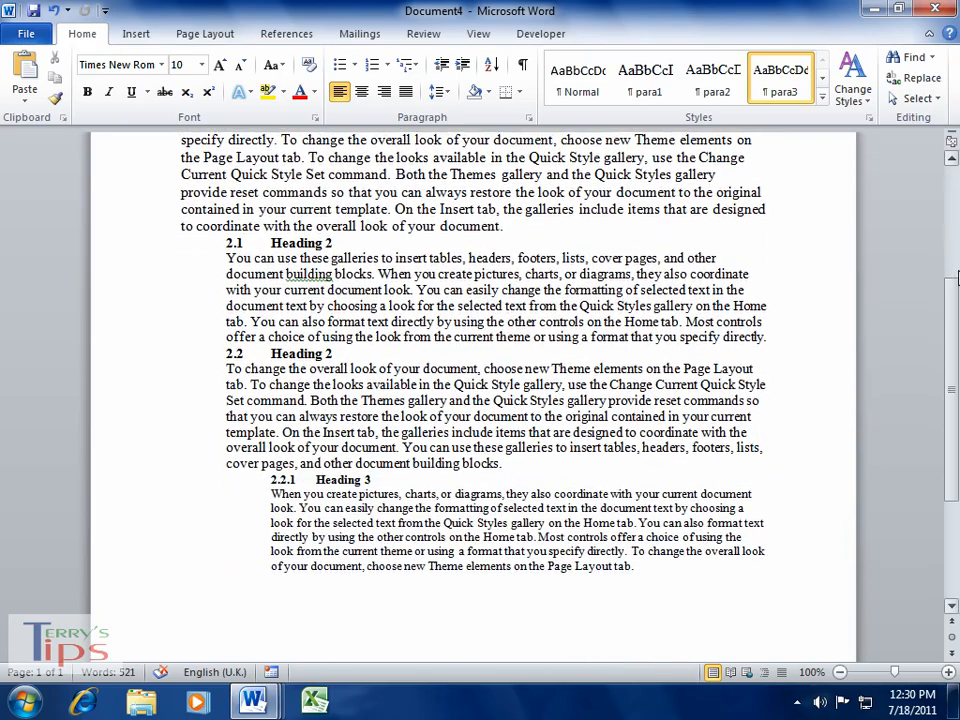
{"action": "scroll", "coordinate": [950, 265], "scroll_direction": "up", "scroll_amount": 4}
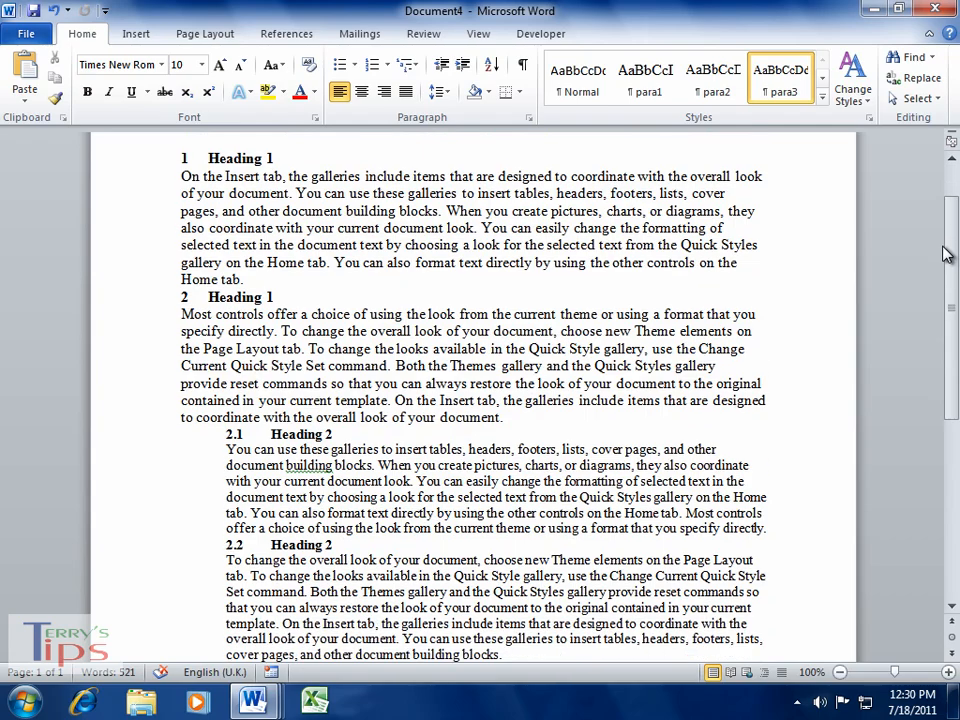
{"action": "left_click_drag", "start_coordinate": [947, 255], "coordinate": [957, 200]}
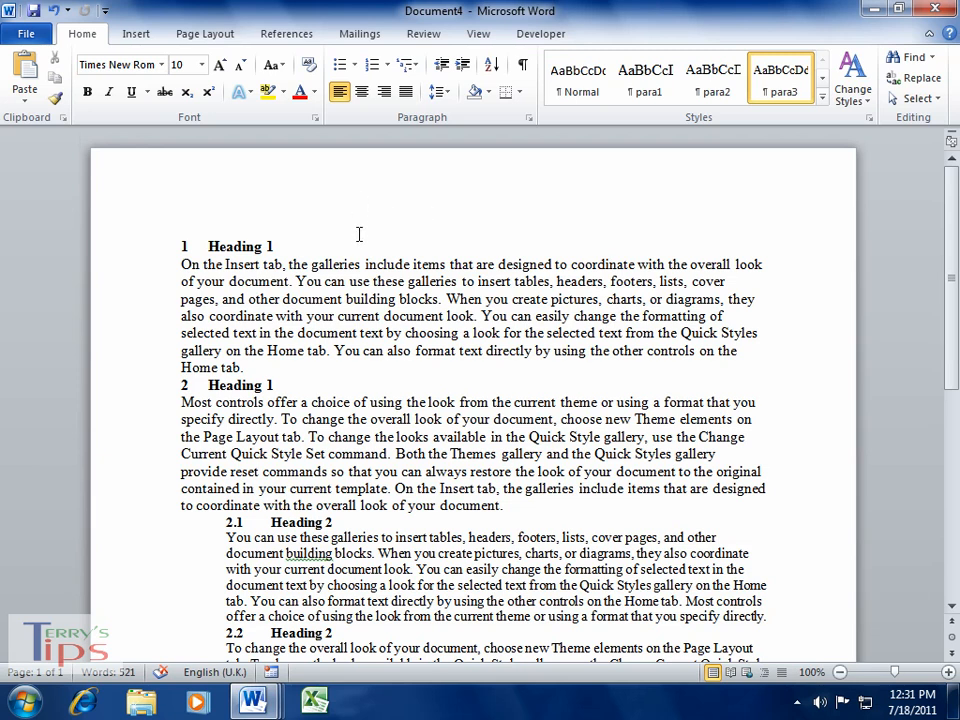
Step: Modify the para1 style's paragraph format to use 12 pt spacing after each paragraph
{"action": "scroll", "coordinate": [359, 234], "scroll_direction": "down", "scroll_amount": 1}
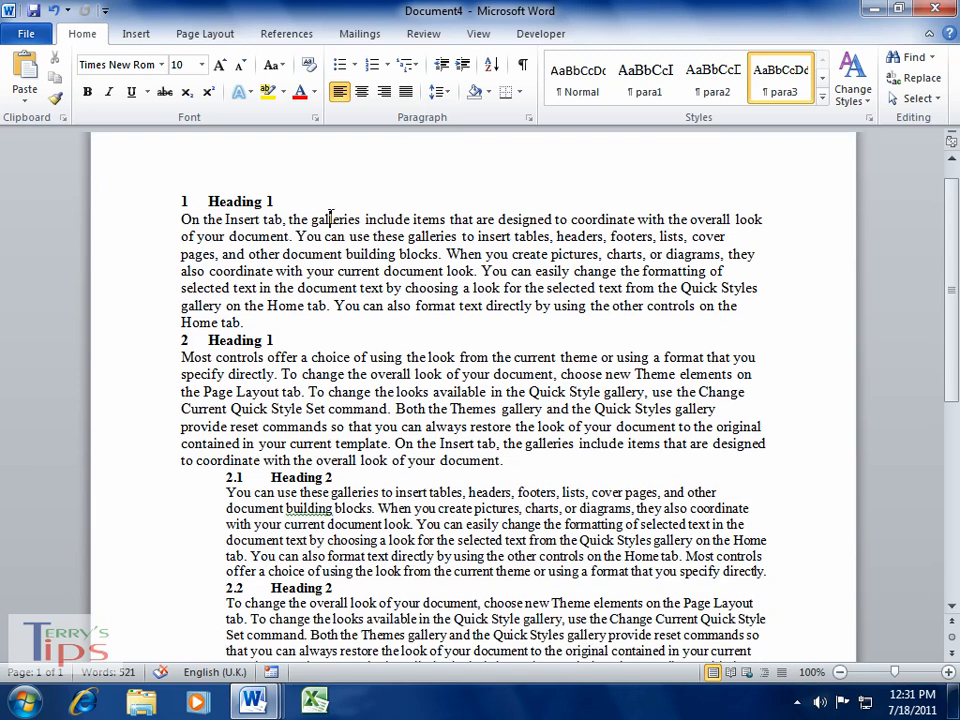
{"action": "left_click", "coordinate": [330, 219]}
{"action": "right_click", "coordinate": [675, 88]}
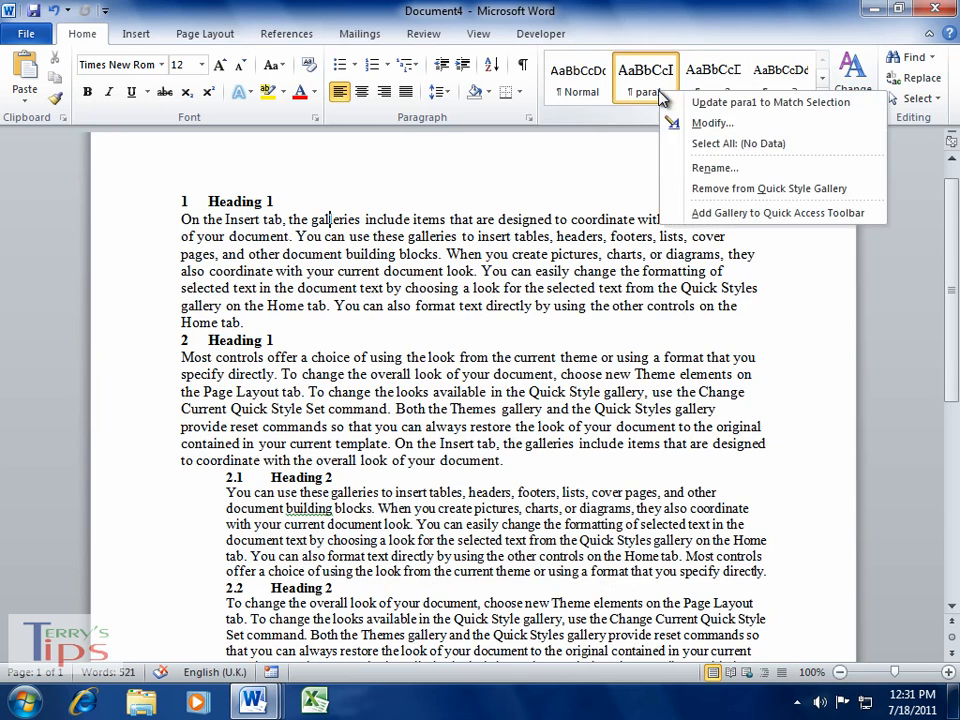
{"action": "left_click", "coordinate": [708, 124]}
{"action": "left_click", "coordinate": [296, 562]}
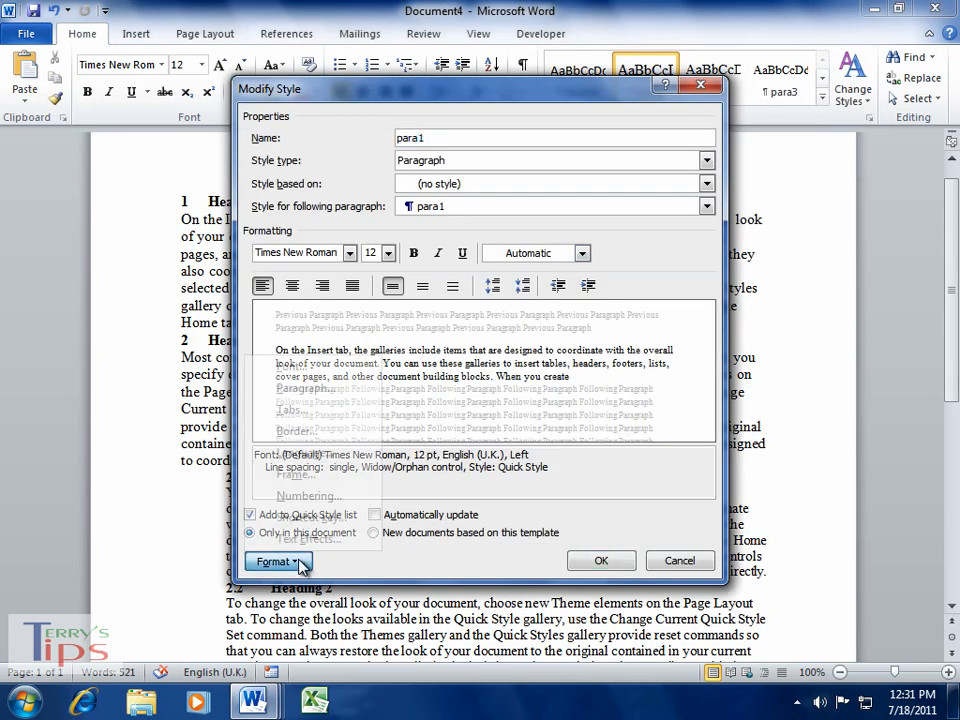
{"action": "left_click", "coordinate": [306, 390]}
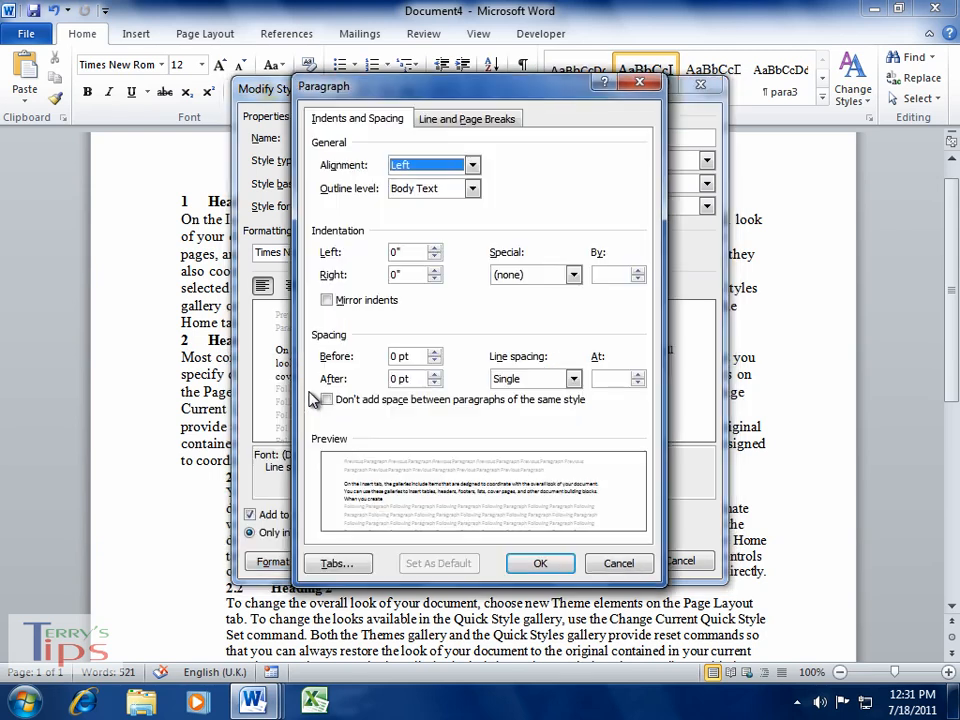
{"action": "left_click", "coordinate": [434, 375]}
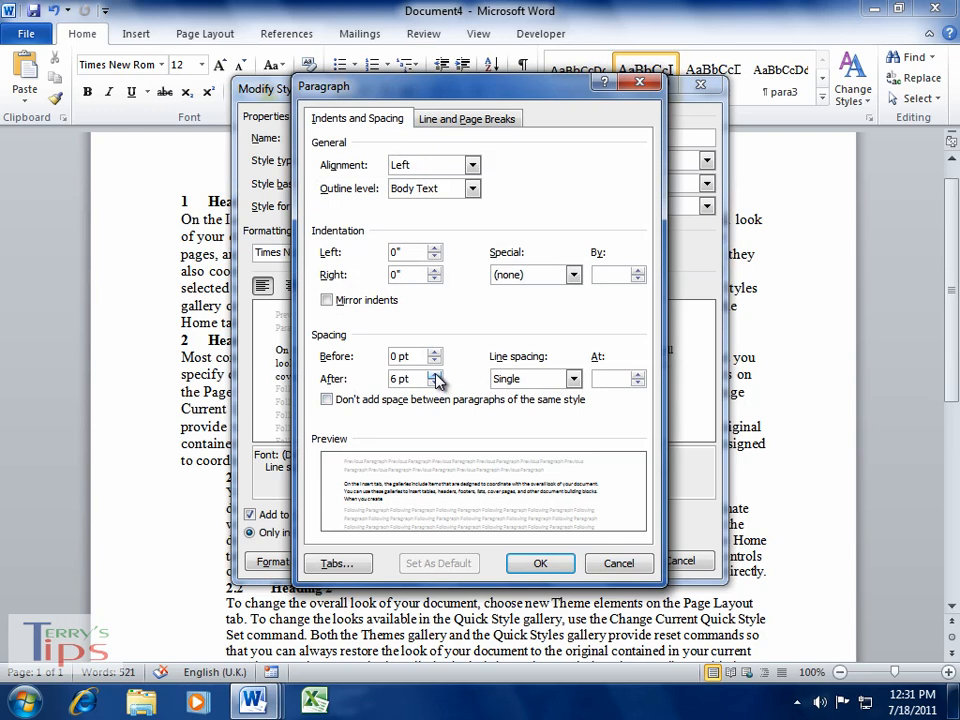
{"action": "left_click", "coordinate": [435, 374]}
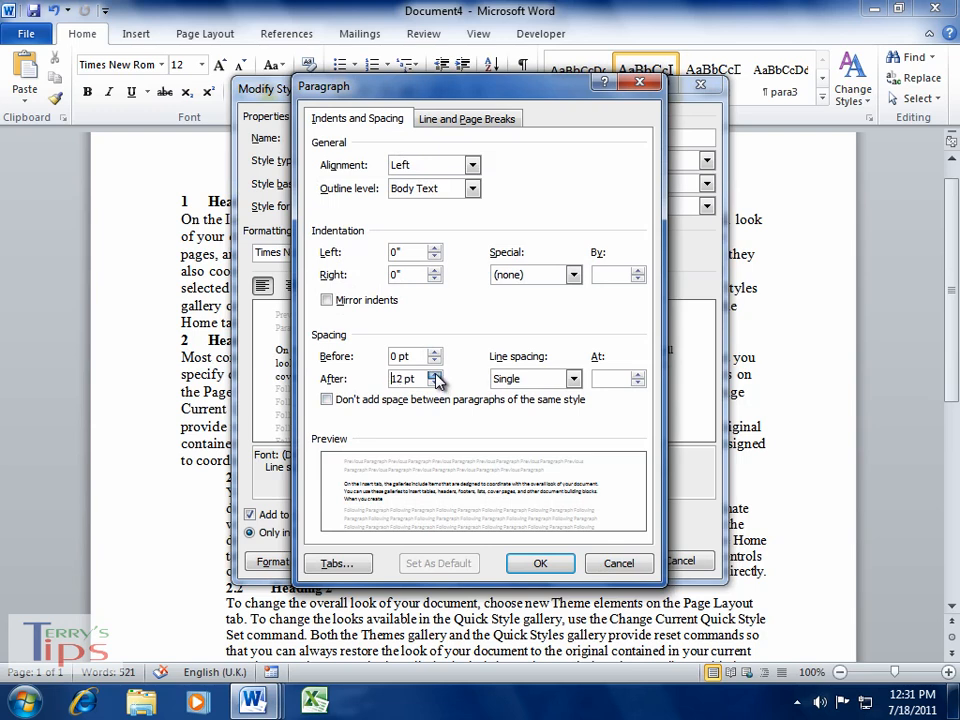
Step: Set the para1 style's line spacing to 1.5 lines and save the modified style
{"action": "left_click", "coordinate": [574, 384]}
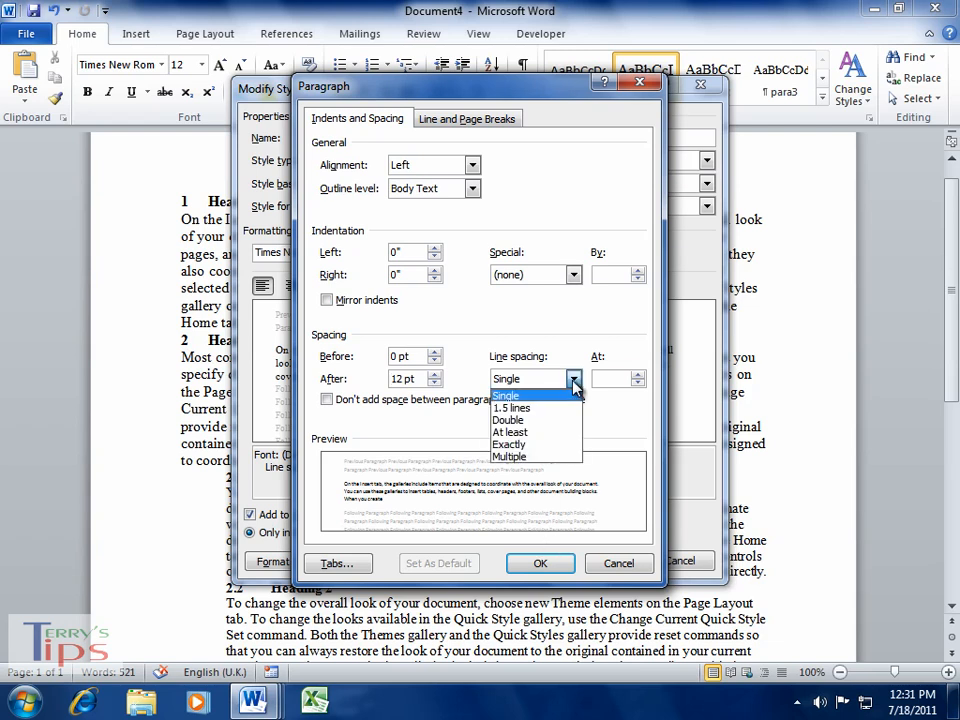
{"action": "left_click", "coordinate": [523, 416]}
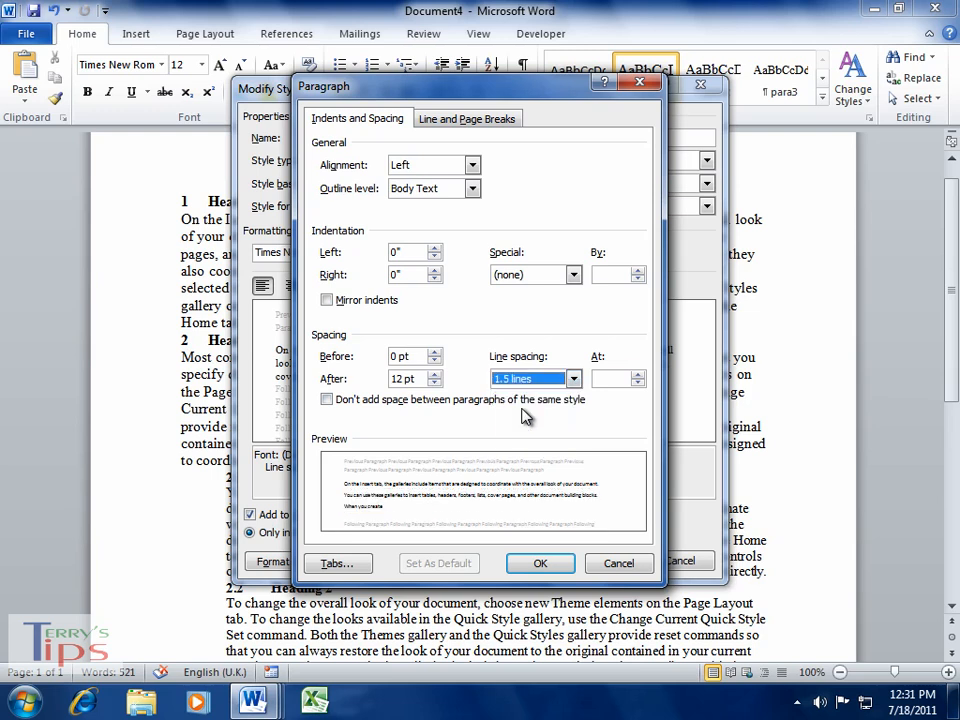
{"action": "left_click", "coordinate": [538, 564]}
{"action": "left_click", "coordinate": [605, 560]}
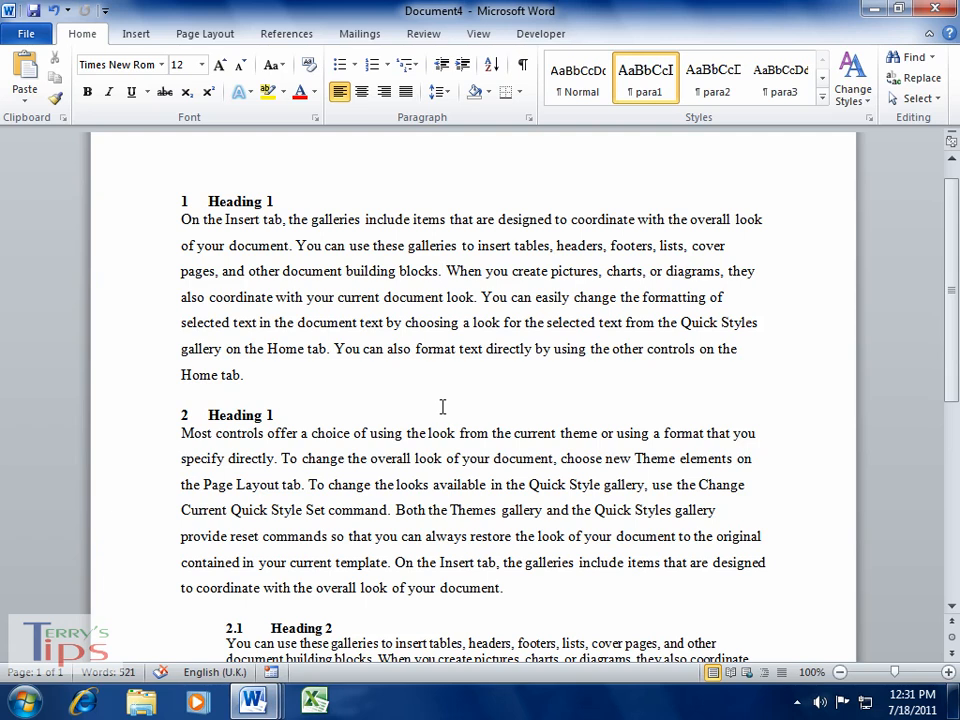
Step: Split the Heading 1 body texts into new paragraphs starting at "When you create pictures", without its leading space, and at "Both the Themes gallery"
{"action": "key", "text": "Return"}
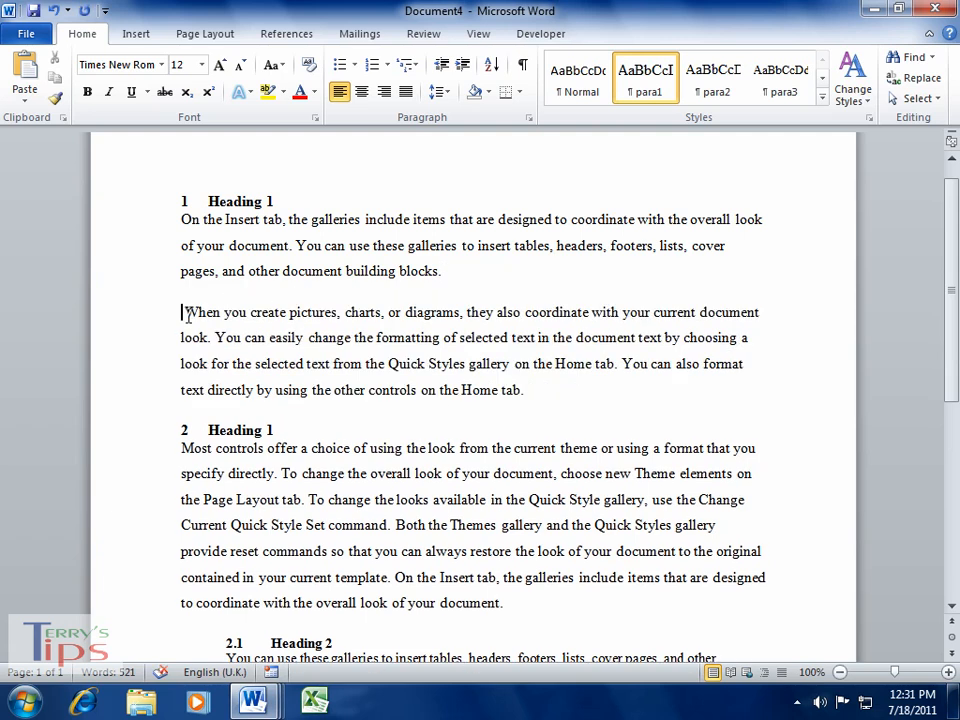
{"action": "key", "text": "Delete"}
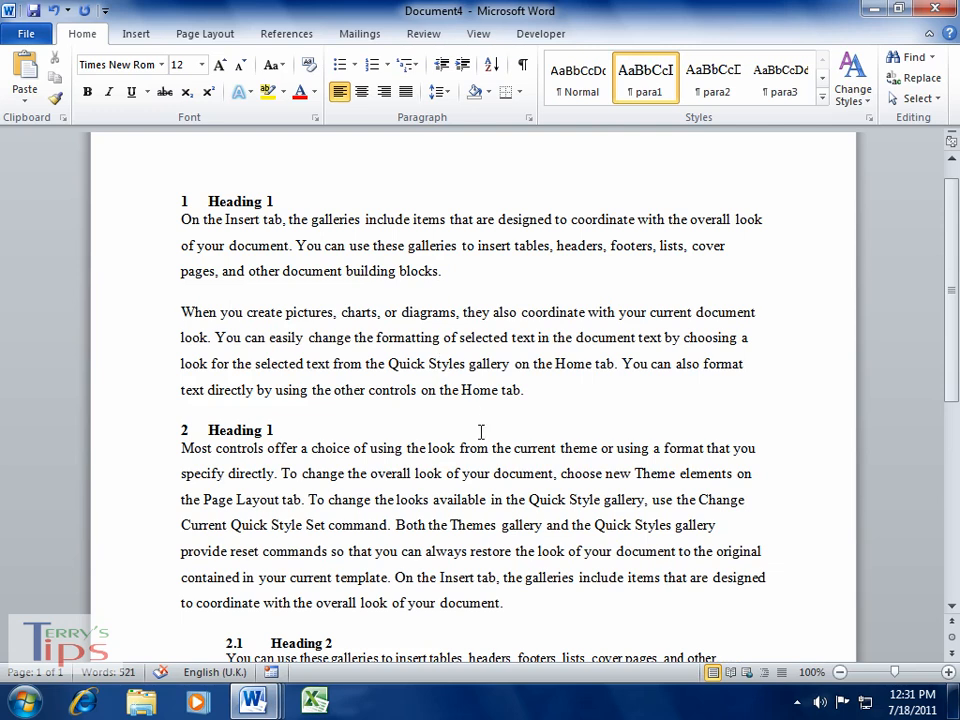
{"action": "left_click", "coordinate": [397, 524]}
{"action": "key", "text": "Return"}
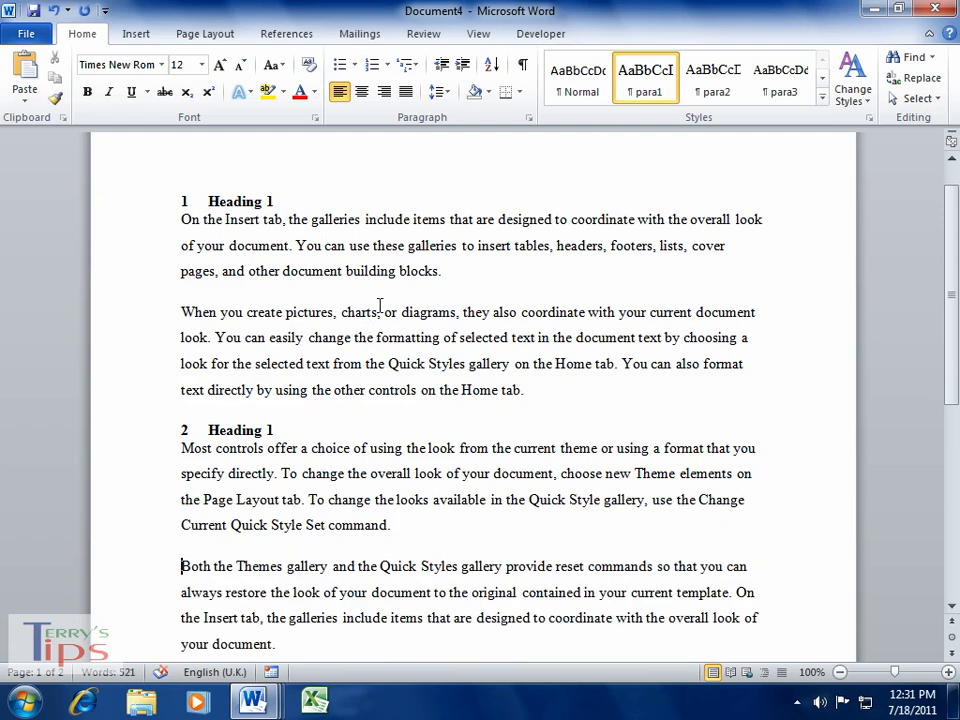
{"action": "scroll", "coordinate": [380, 301], "scroll_direction": "down", "scroll_amount": 1}
{"action": "scroll", "coordinate": [343, 279], "scroll_direction": "up", "scroll_amount": 1}
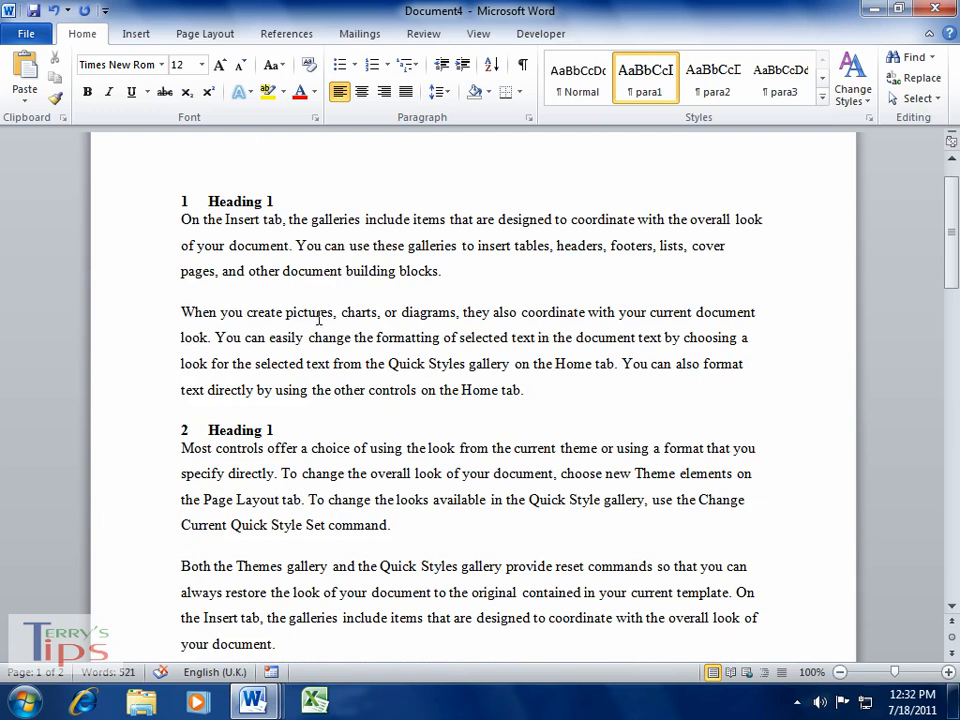
Step: Modify the para2 style's paragraph format to use 12 pt spacing after each paragraph
{"action": "scroll", "coordinate": [317, 318], "scroll_direction": "down", "scroll_amount": 2}
{"action": "scroll", "coordinate": [377, 447], "scroll_direction": "down", "scroll_amount": 3}
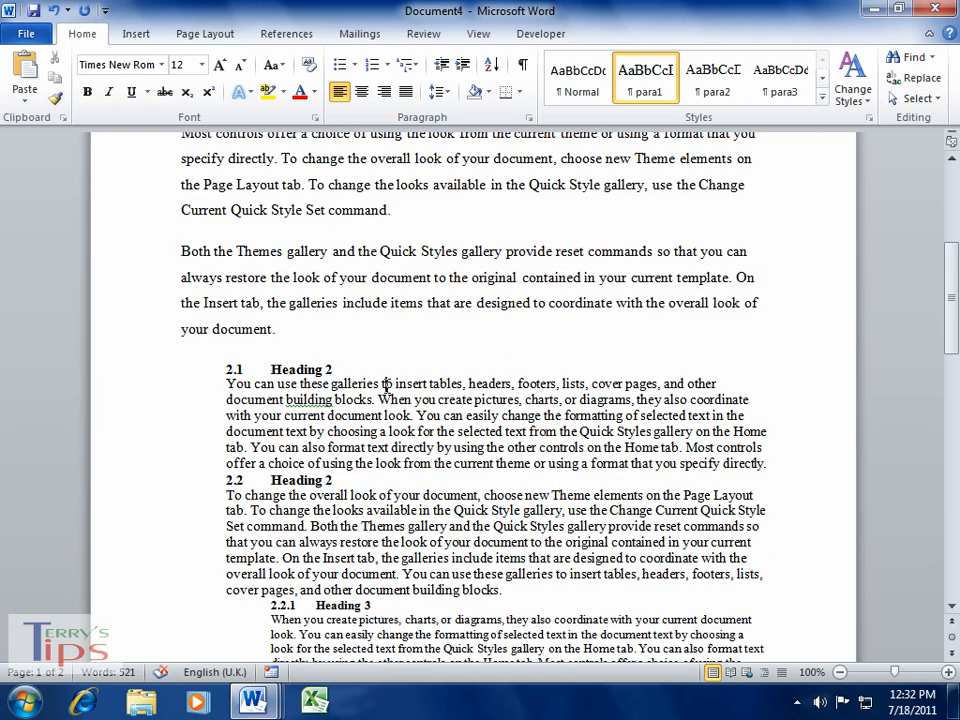
{"action": "left_click", "coordinate": [385, 384]}
{"action": "right_click", "coordinate": [716, 80]}
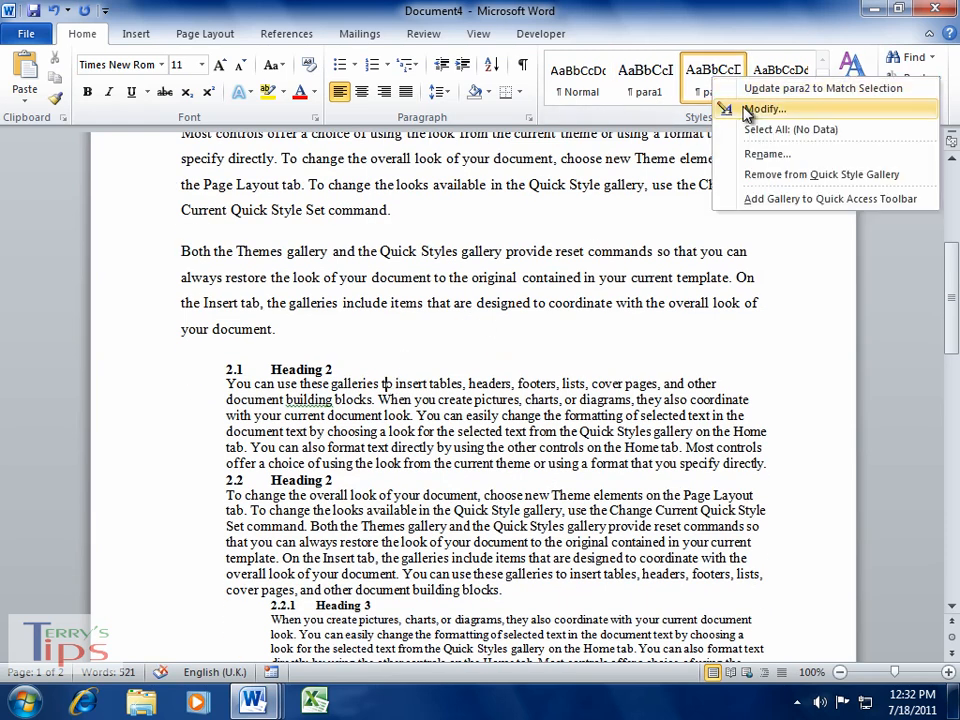
{"action": "left_click", "coordinate": [750, 110]}
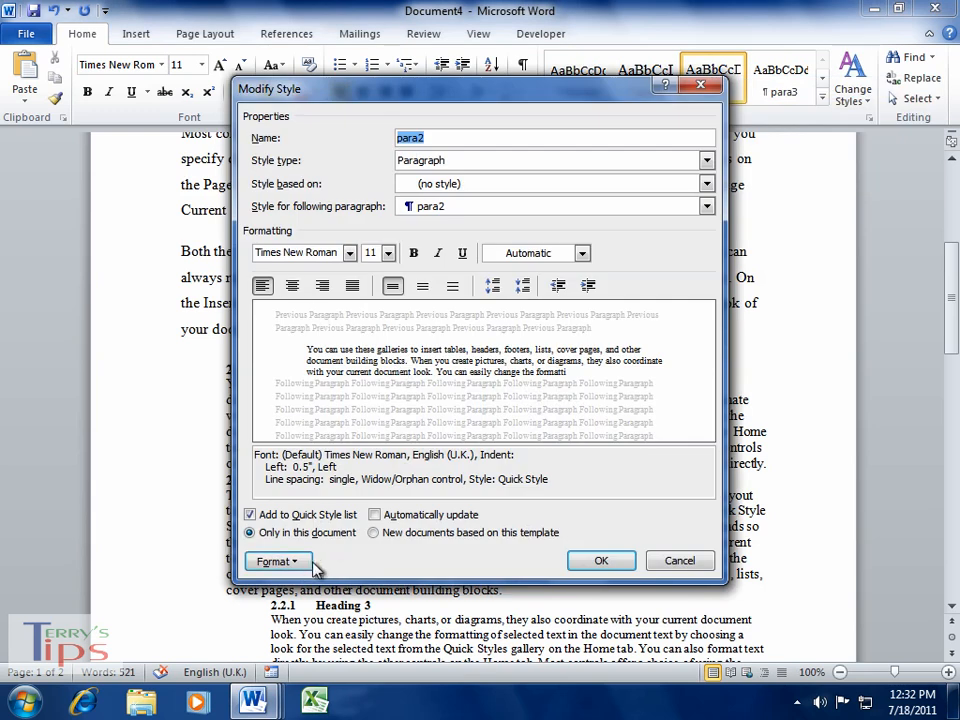
{"action": "left_click", "coordinate": [278, 561]}
{"action": "left_click", "coordinate": [322, 390]}
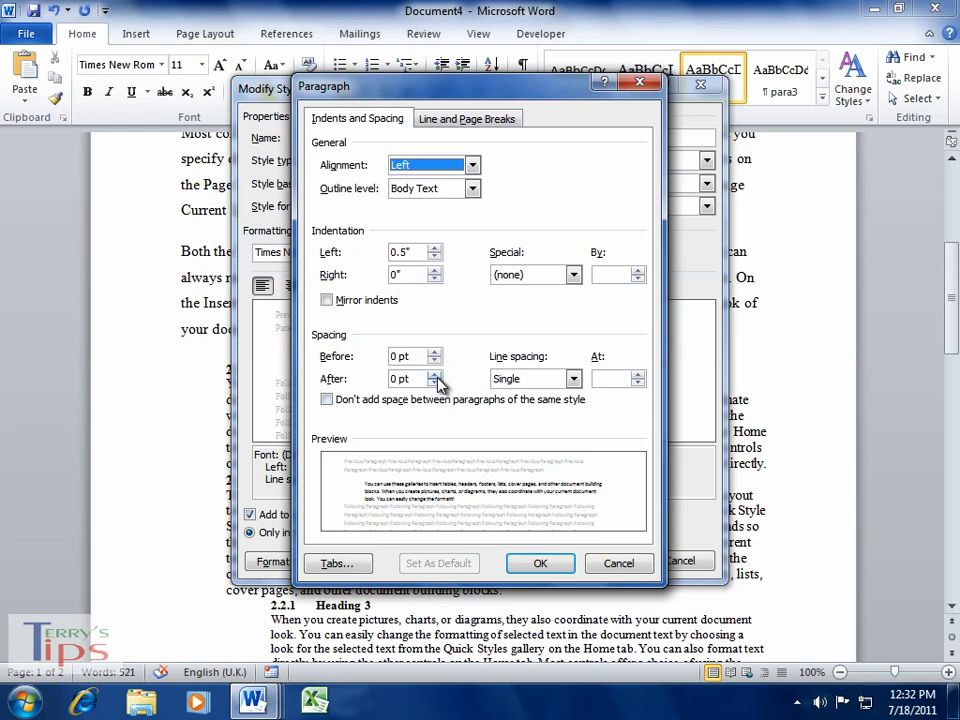
{"action": "left_click", "coordinate": [434, 375]}
{"action": "left_click", "coordinate": [435, 375]}
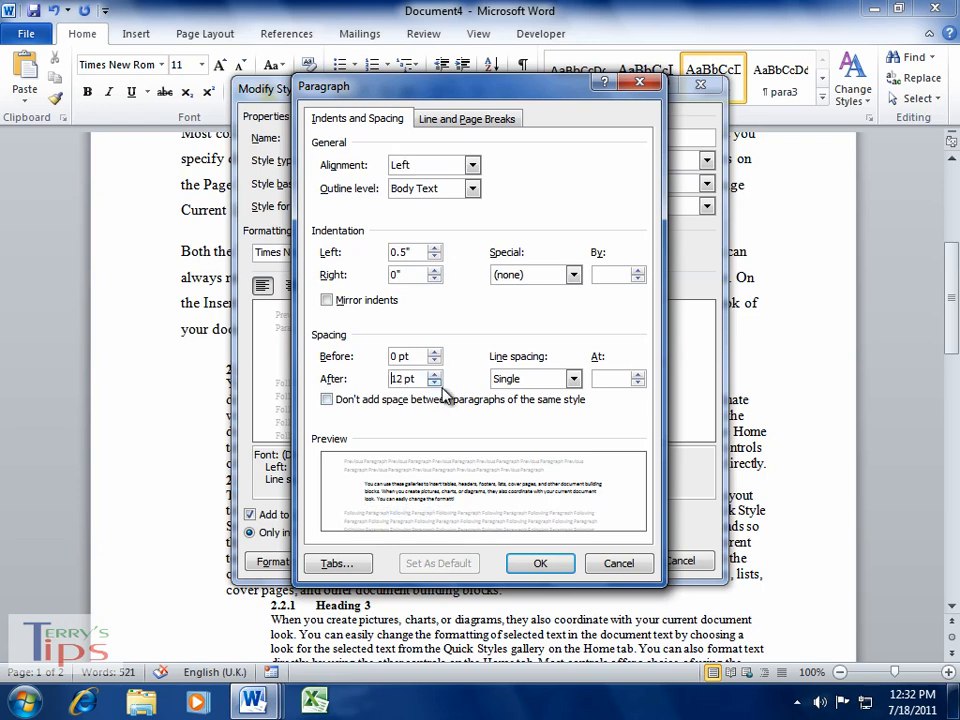
Step: Set the para2 style's line spacing to 1.5 lines and save the modified style
{"action": "left_click", "coordinate": [573, 379]}
{"action": "left_click", "coordinate": [541, 408]}
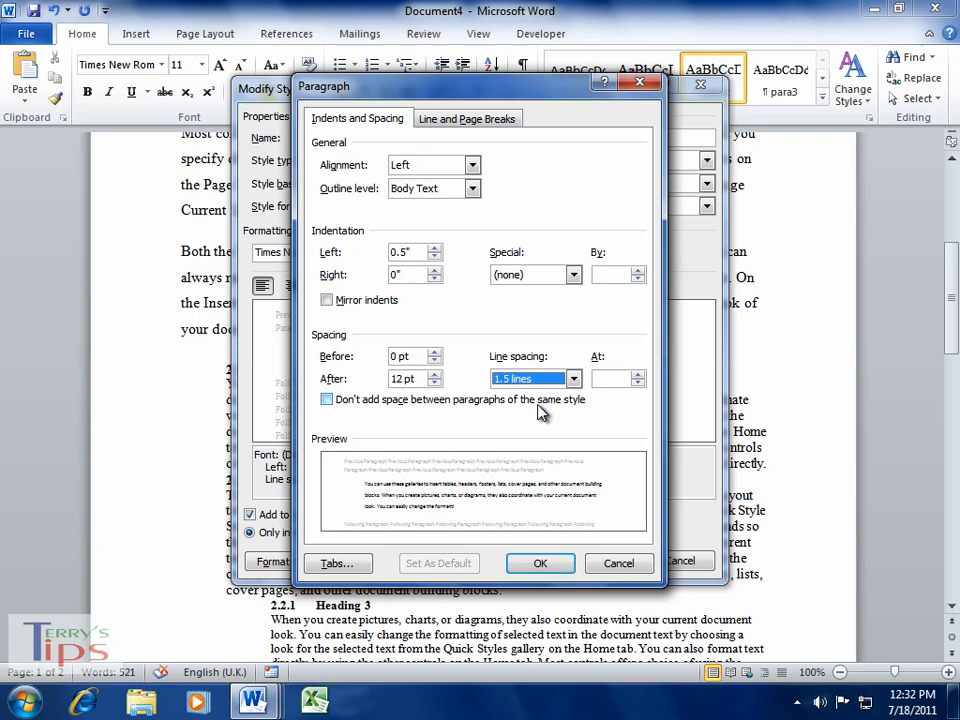
{"action": "left_click", "coordinate": [545, 565]}
{"action": "left_click", "coordinate": [600, 561]}
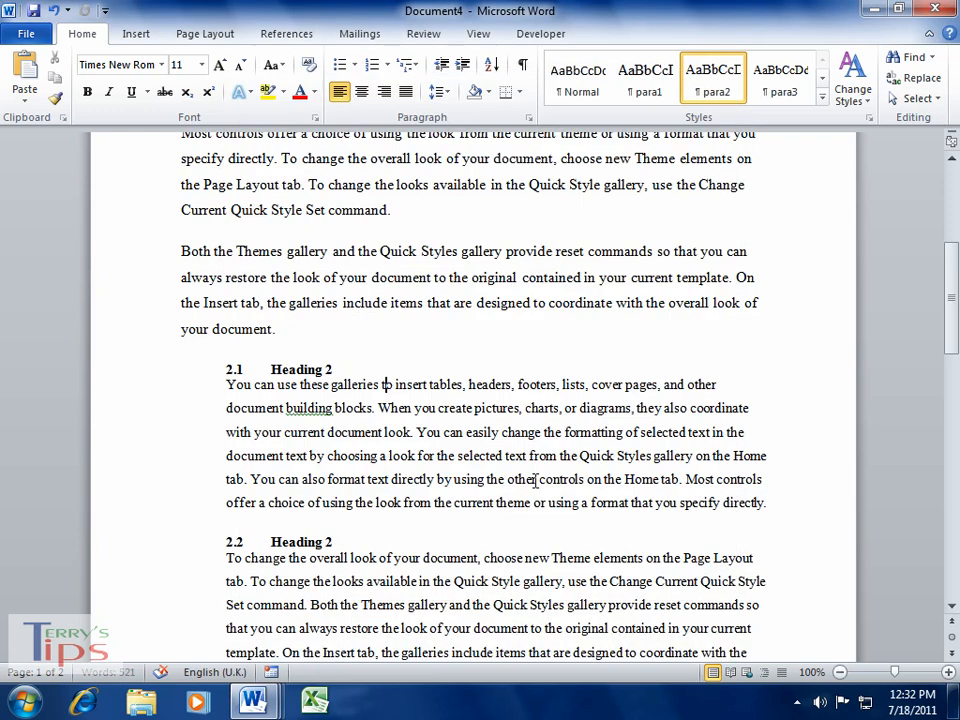
Step: Modify the para3 style's paragraph format to use 12 pt spacing after each paragraph
{"action": "scroll", "coordinate": [360, 362], "scroll_direction": "down", "scroll_amount": 2}
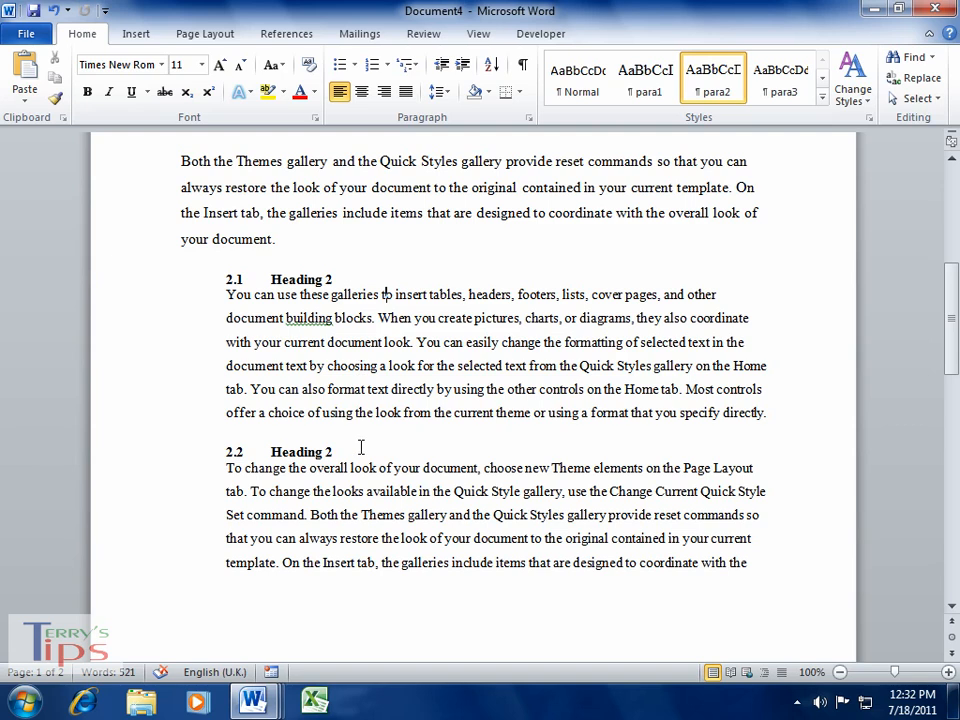
{"action": "scroll", "coordinate": [280, 310], "scroll_direction": "up", "scroll_amount": 5}
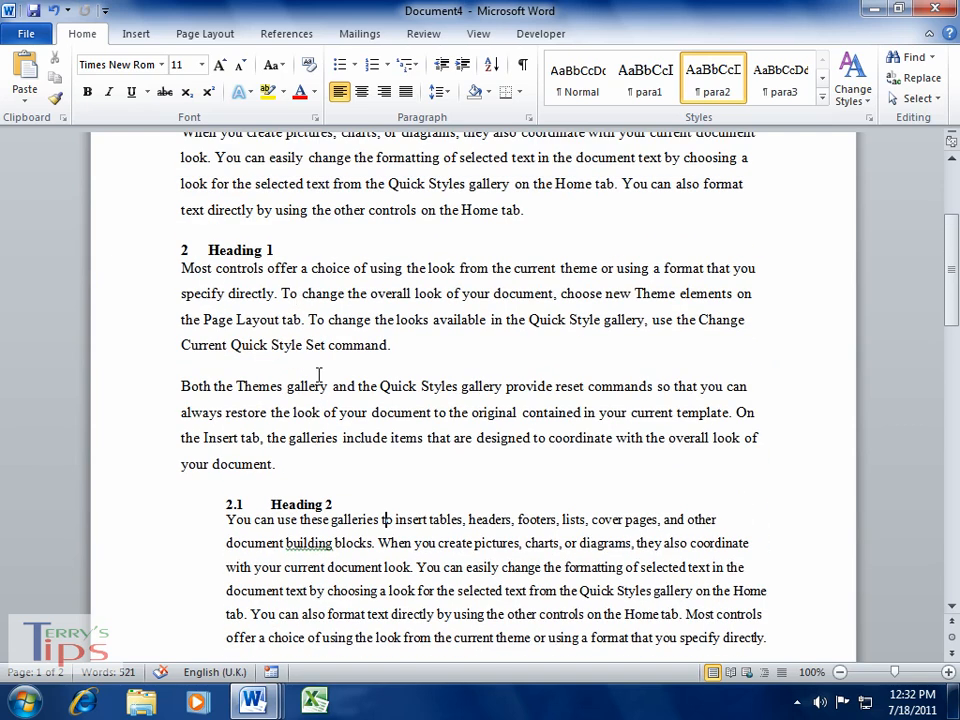
{"action": "scroll", "coordinate": [319, 374], "scroll_direction": "down", "scroll_amount": 15}
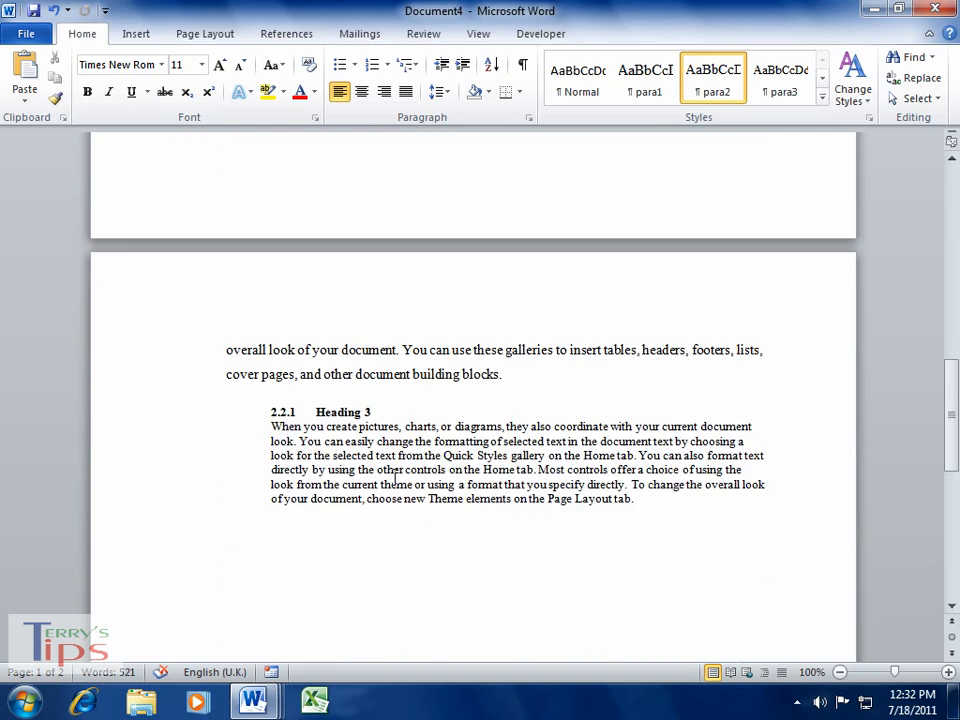
{"action": "left_click", "coordinate": [402, 426]}
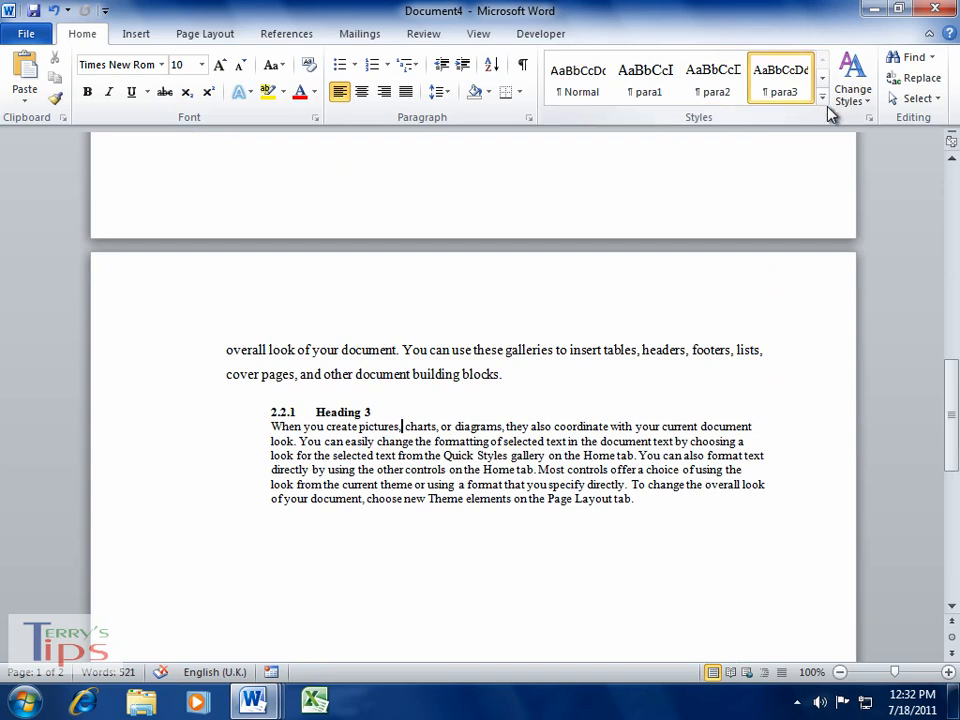
{"action": "right_click", "coordinate": [782, 84]}
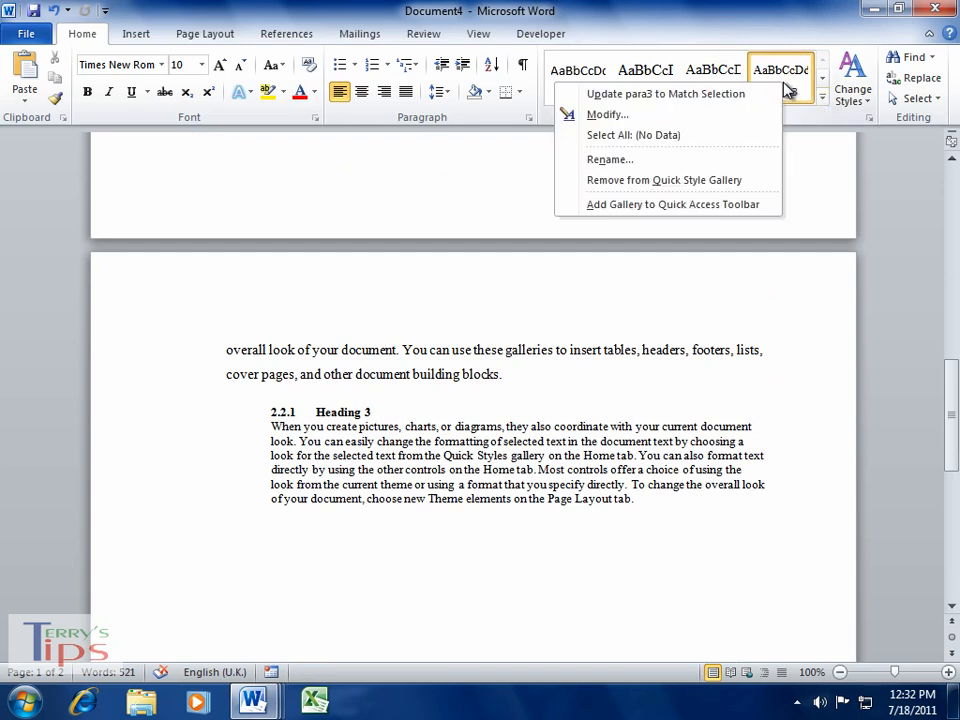
{"action": "left_click", "coordinate": [598, 115]}
{"action": "left_click", "coordinate": [288, 561]}
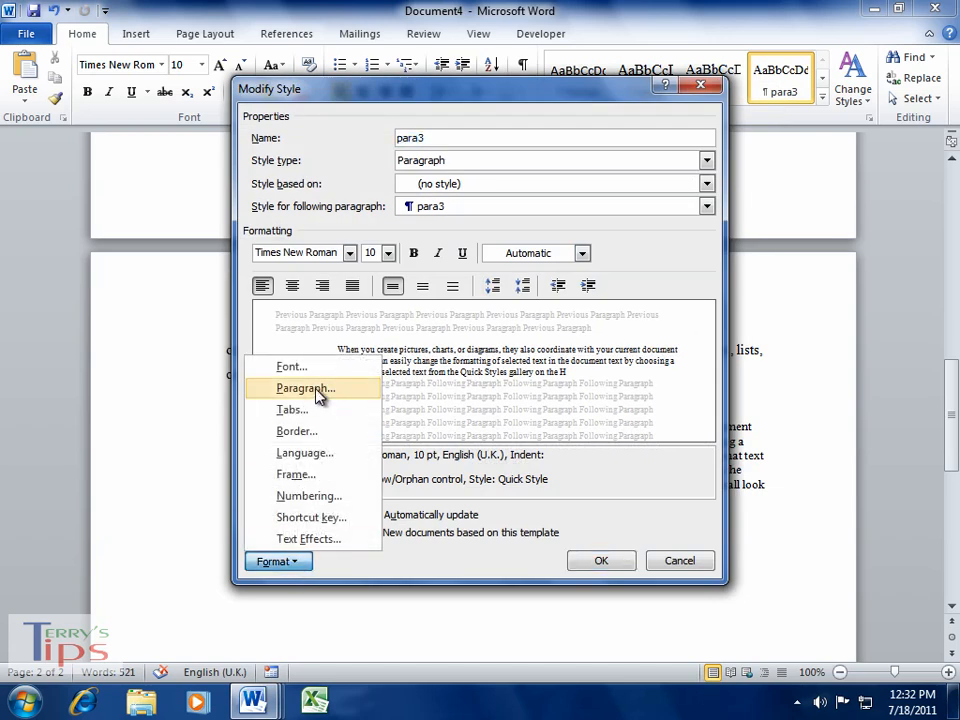
{"action": "left_click", "coordinate": [316, 391]}
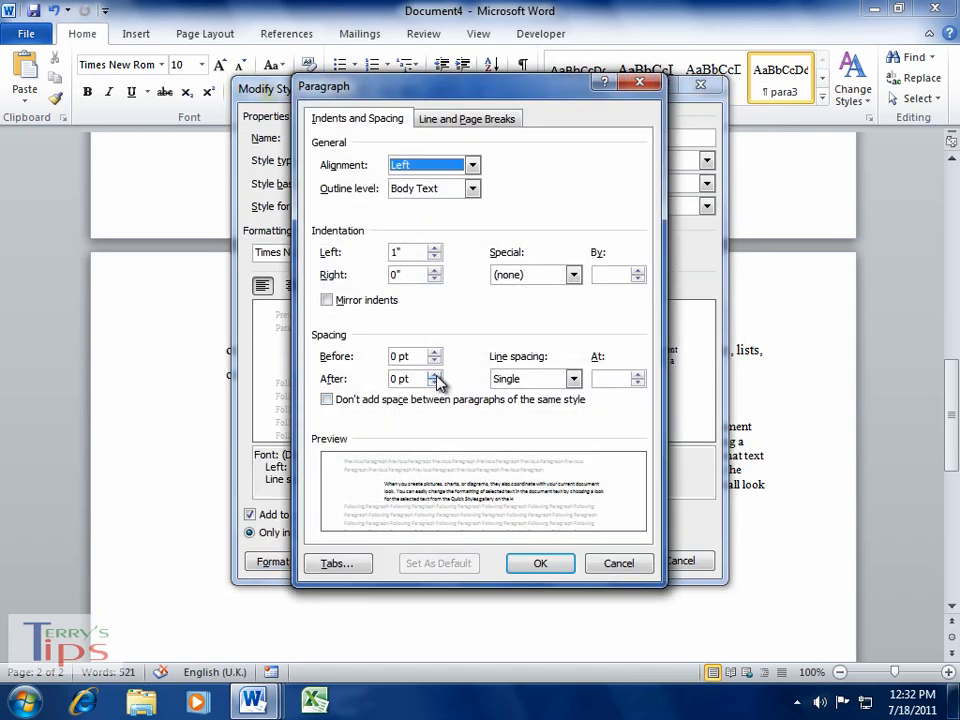
{"action": "left_click", "coordinate": [435, 376]}
{"action": "left_click", "coordinate": [435, 376]}
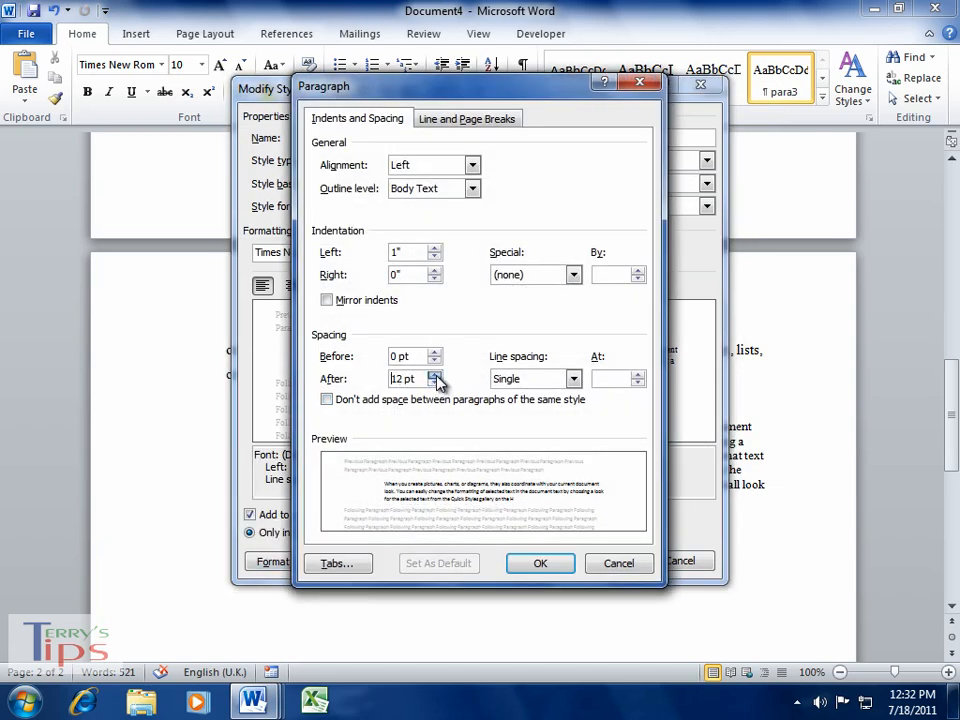
Step: Set the para3 style's line spacing to 1.5 lines and save the modified style
{"action": "left_click", "coordinate": [574, 380]}
{"action": "left_click", "coordinate": [536, 411]}
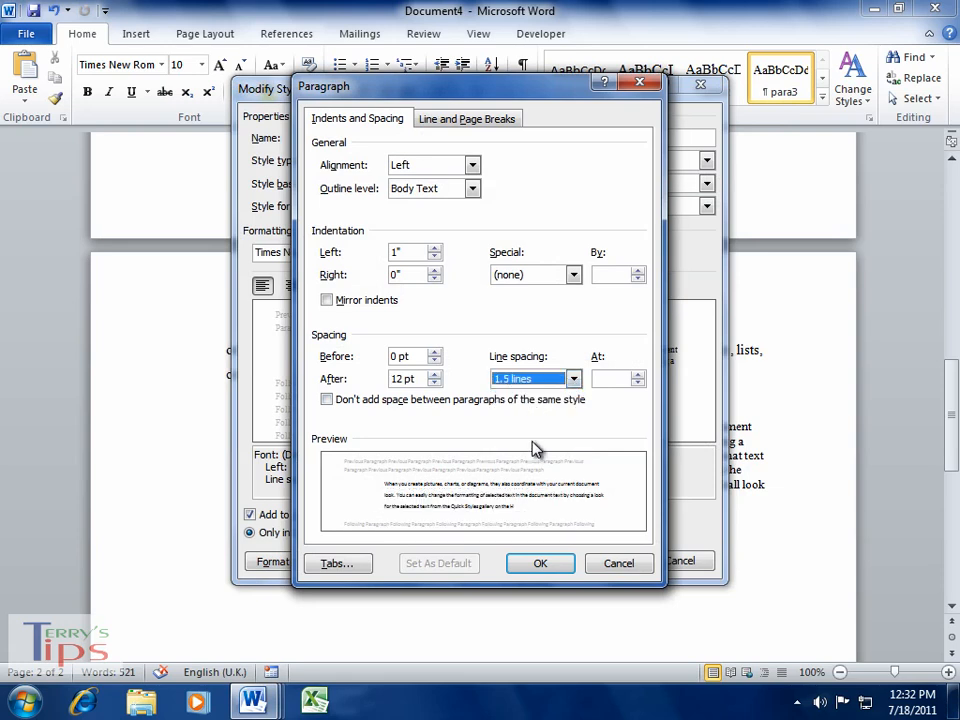
{"action": "left_click", "coordinate": [538, 566]}
{"action": "left_click", "coordinate": [598, 563]}
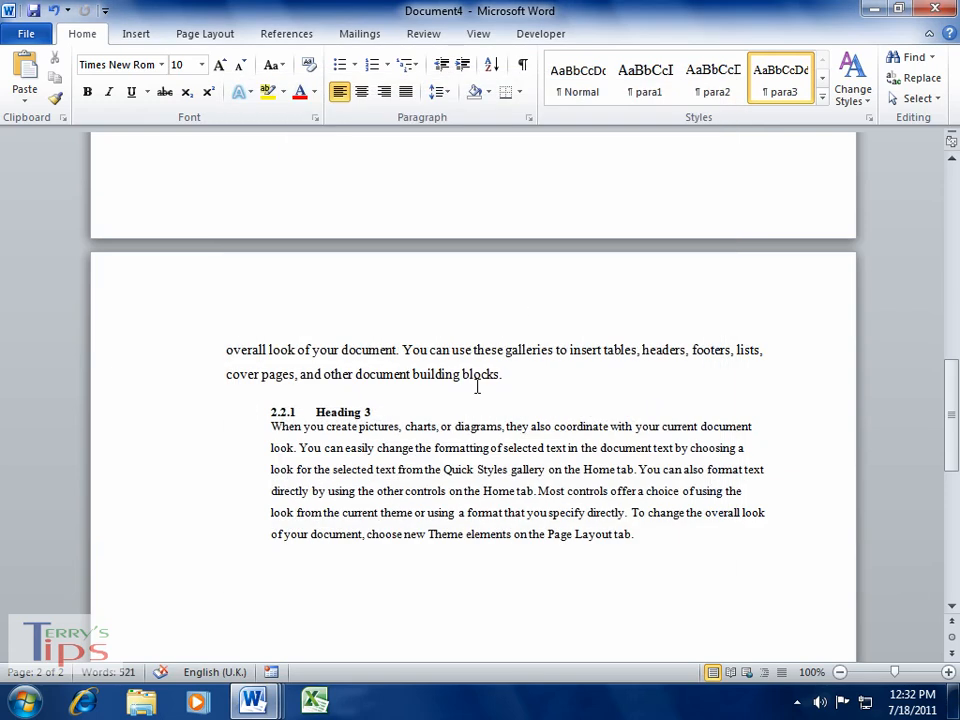
Step: Modify the Heading 1 style from the full list of styles so its paragraph format has 6 pt spacing after
{"action": "scroll", "coordinate": [627, 461], "scroll_direction": "up", "scroll_amount": 10}
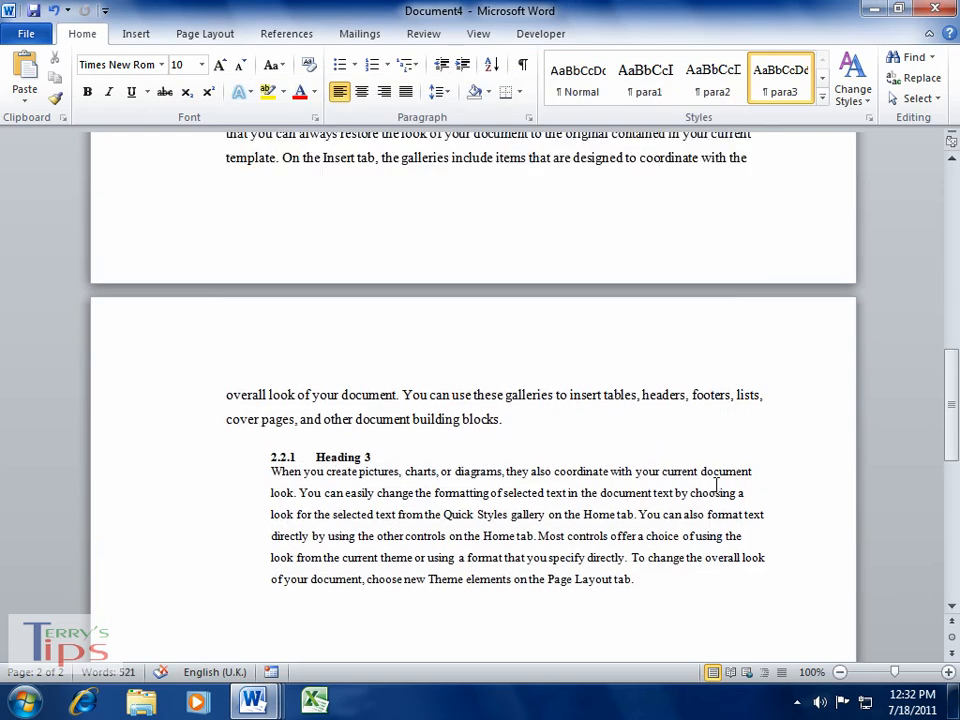
{"action": "scroll", "coordinate": [714, 486], "scroll_direction": "up", "scroll_amount": 4}
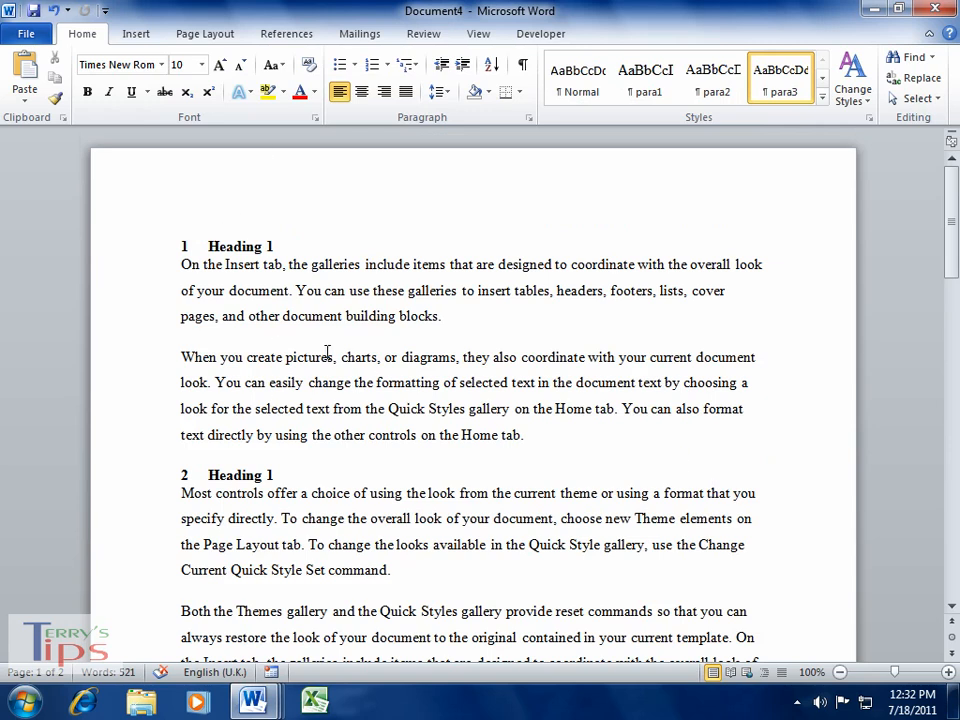
{"action": "left_click", "coordinate": [239, 244]}
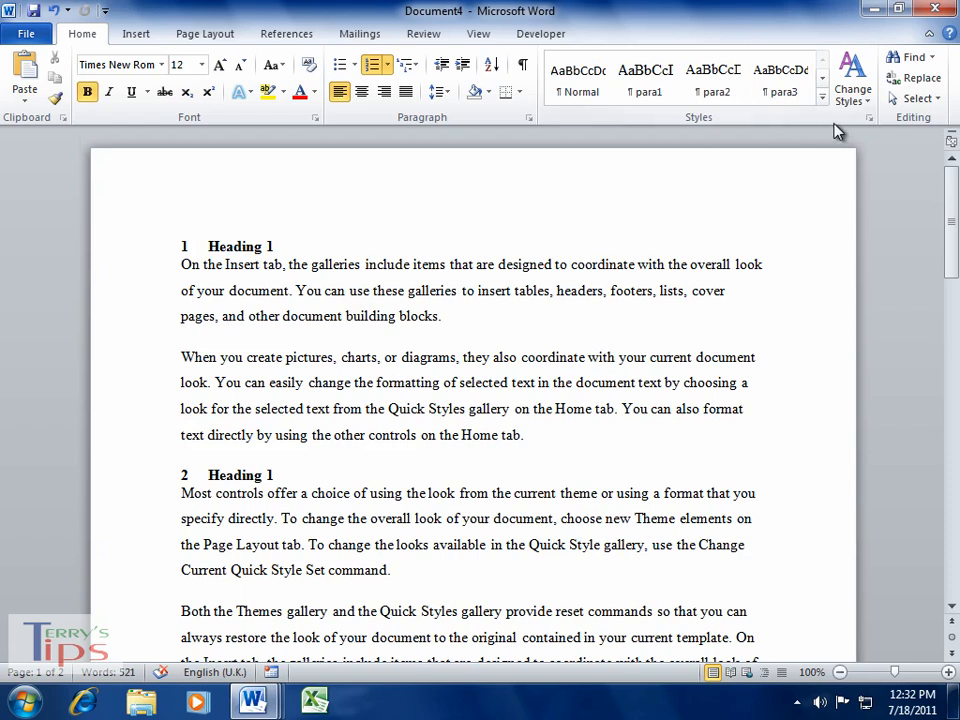
{"action": "left_click", "coordinate": [868, 118]}
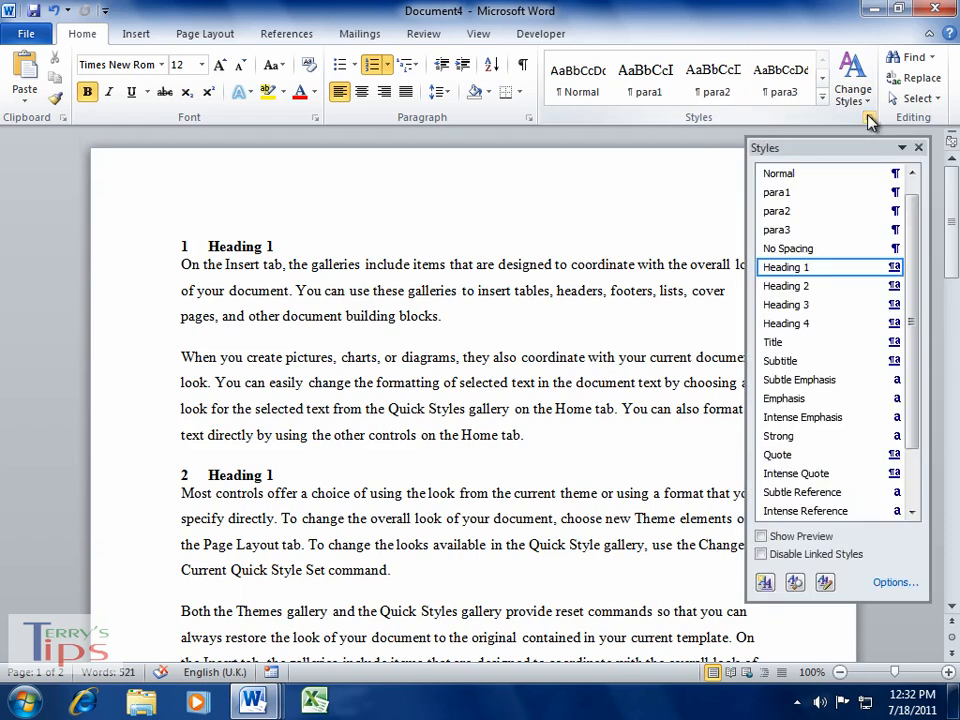
{"action": "right_click", "coordinate": [820, 273]}
{"action": "left_click", "coordinate": [707, 312]}
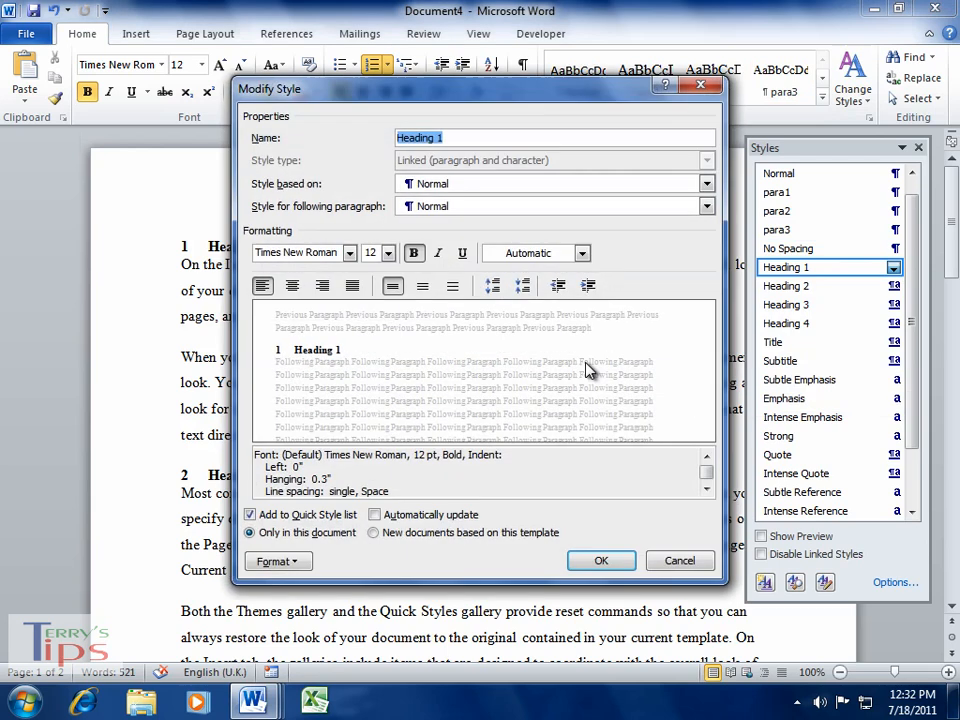
{"action": "left_click", "coordinate": [281, 568]}
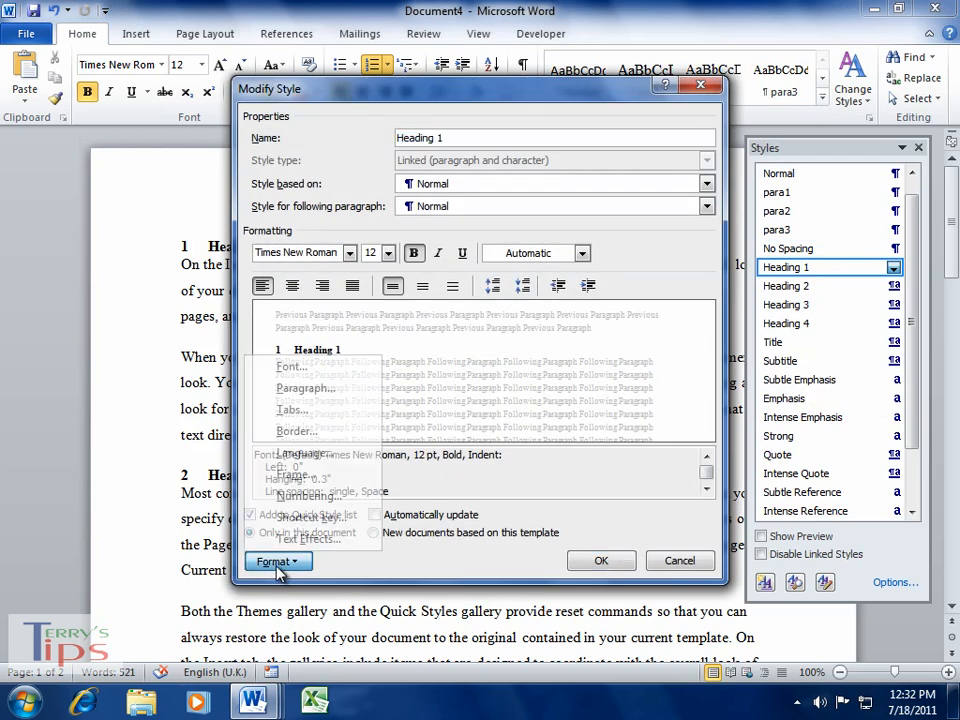
{"action": "left_click", "coordinate": [302, 389]}
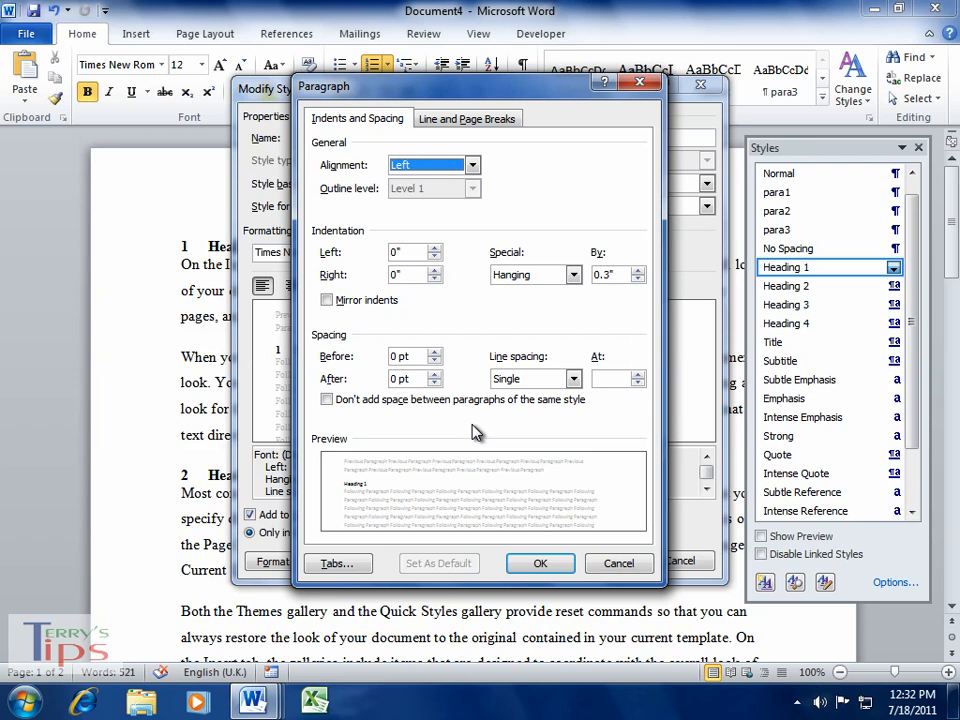
{"action": "left_click", "coordinate": [435, 374]}
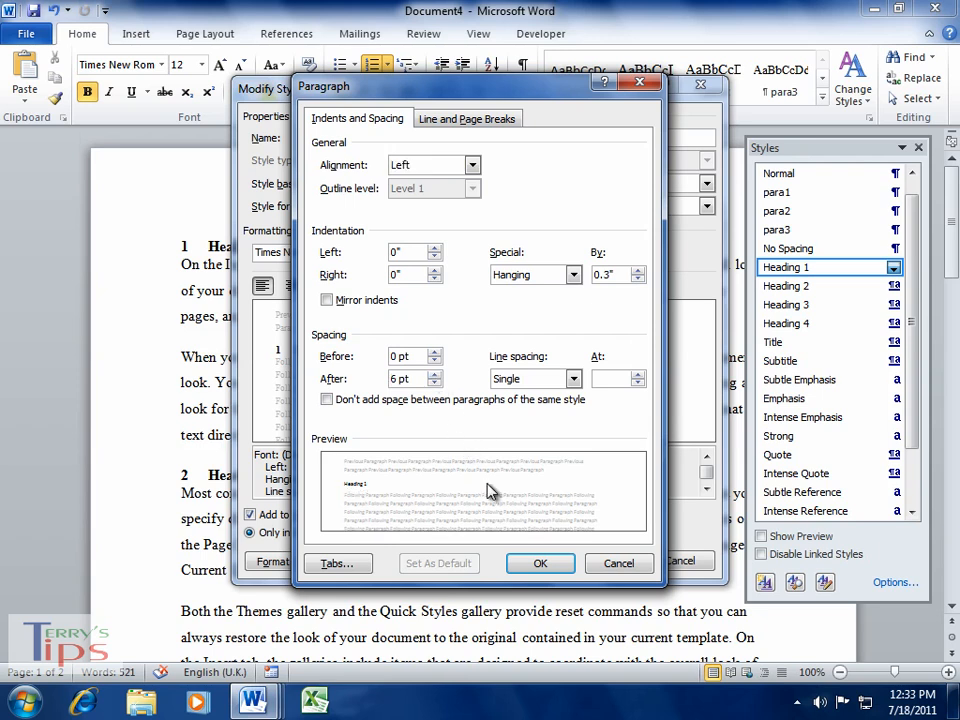
{"action": "key", "text": "Down"}
{"action": "left_click", "coordinate": [540, 565]}
{"action": "left_click", "coordinate": [604, 561]}
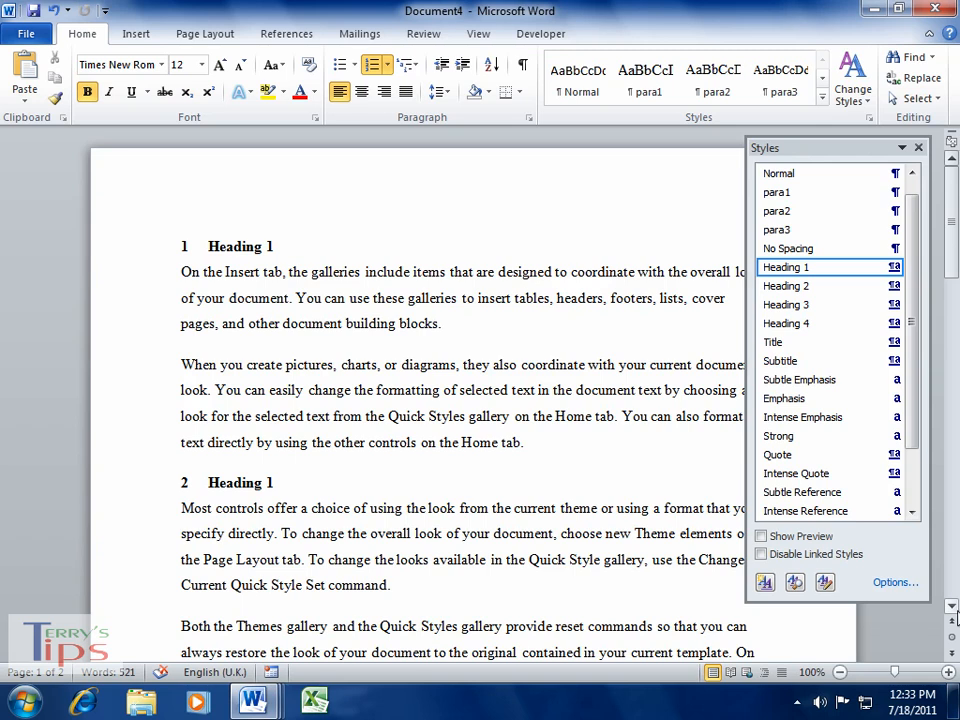
Step: Modify the Heading 2 style's paragraph format to use 6 pt spacing after and save the style
{"action": "scroll", "coordinate": [952, 612], "scroll_direction": "down", "scroll_amount": 6}
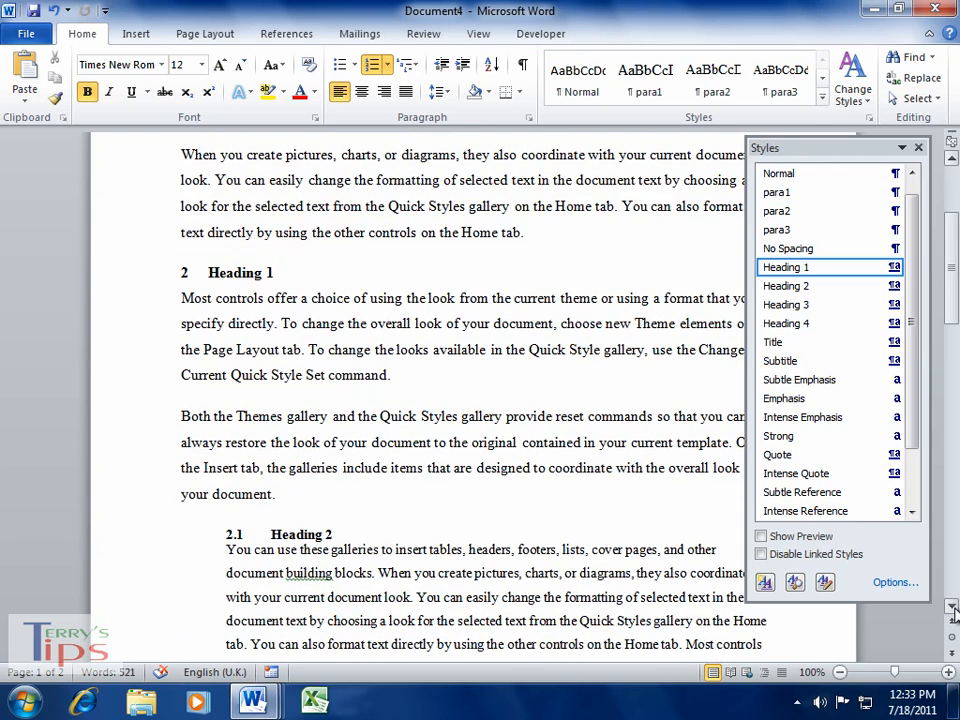
{"action": "scroll", "coordinate": [952, 612], "scroll_direction": "down", "scroll_amount": 1}
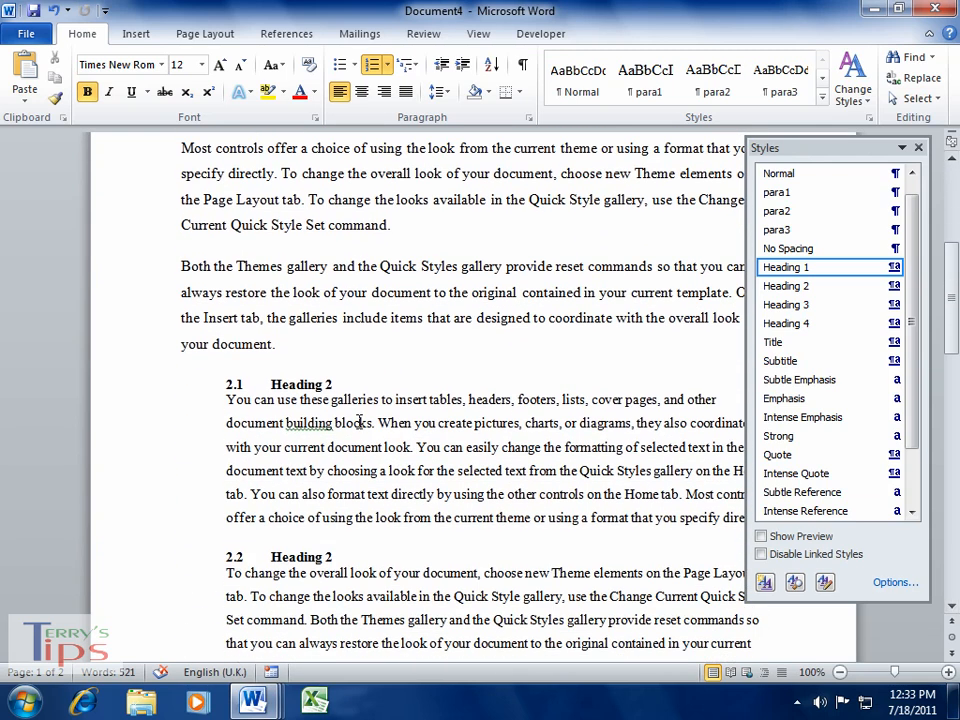
{"action": "left_click", "coordinate": [310, 385]}
{"action": "right_click", "coordinate": [795, 287]}
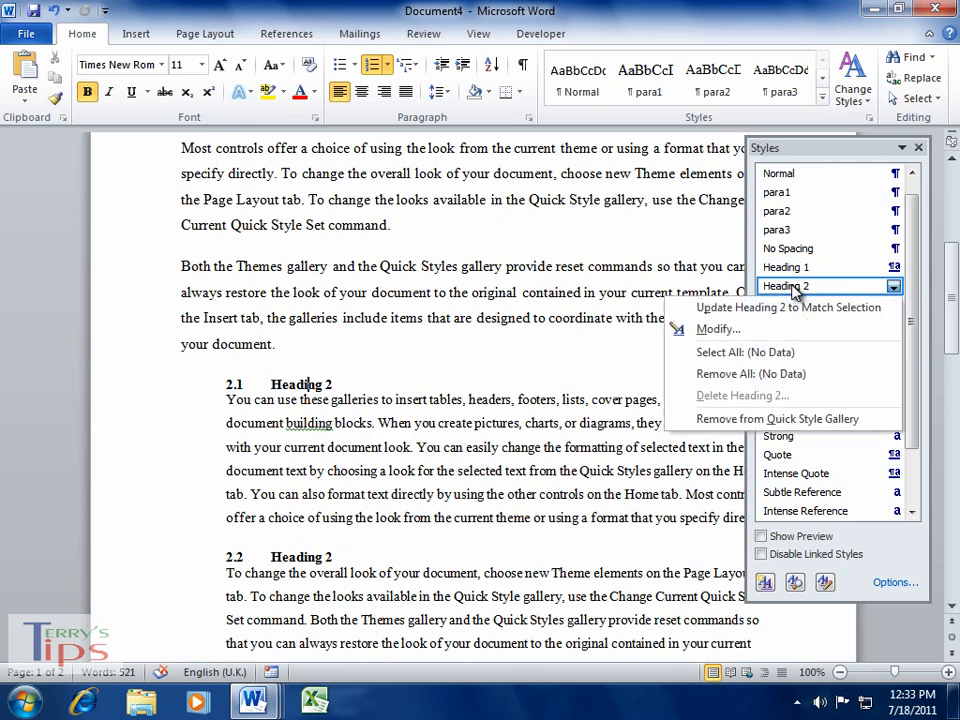
{"action": "left_click", "coordinate": [716, 330]}
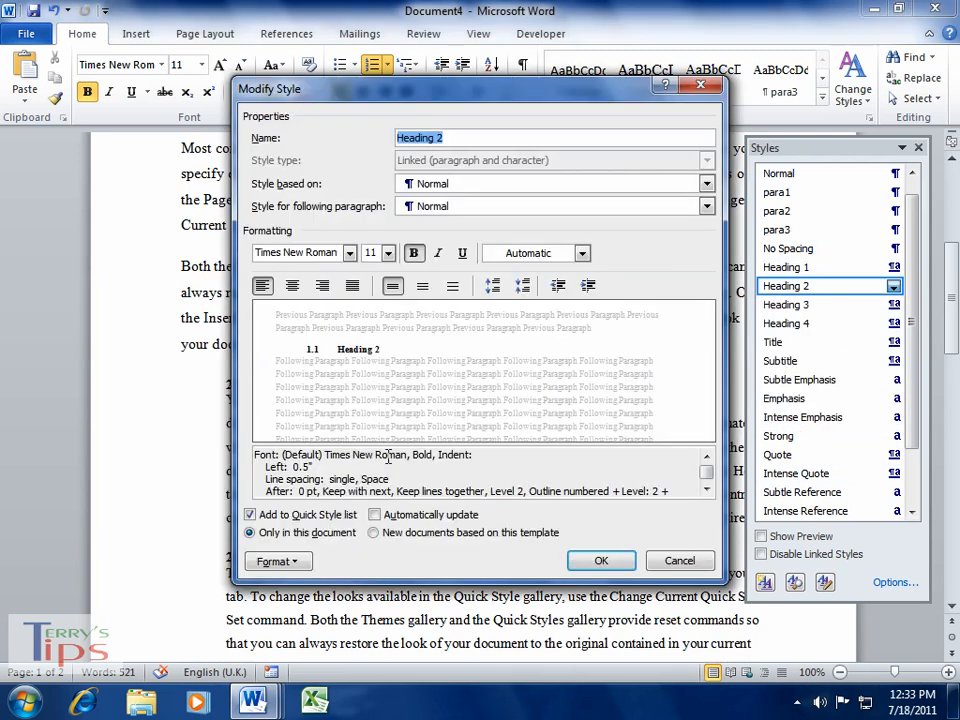
{"action": "left_click", "coordinate": [298, 563]}
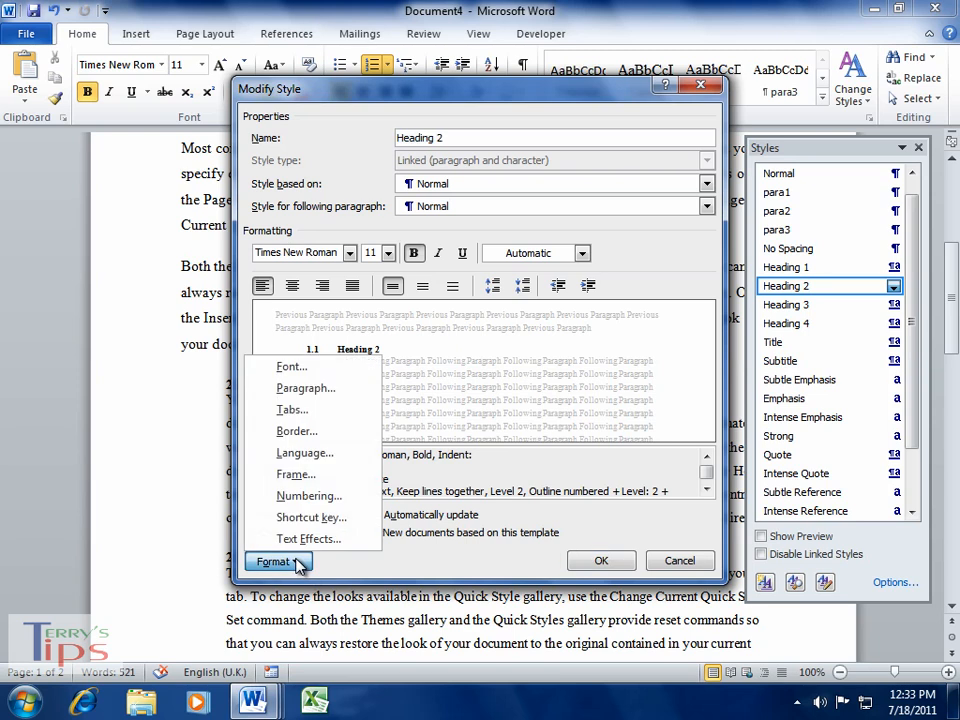
{"action": "left_click", "coordinate": [300, 390]}
{"action": "left_click", "coordinate": [434, 375]}
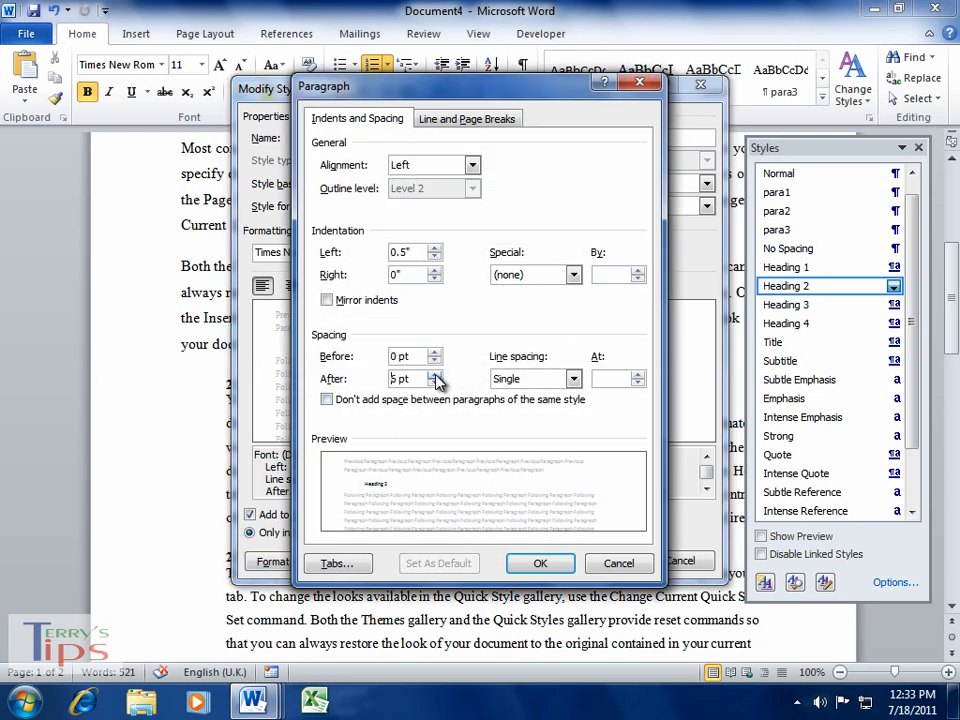
{"action": "left_click", "coordinate": [540, 564]}
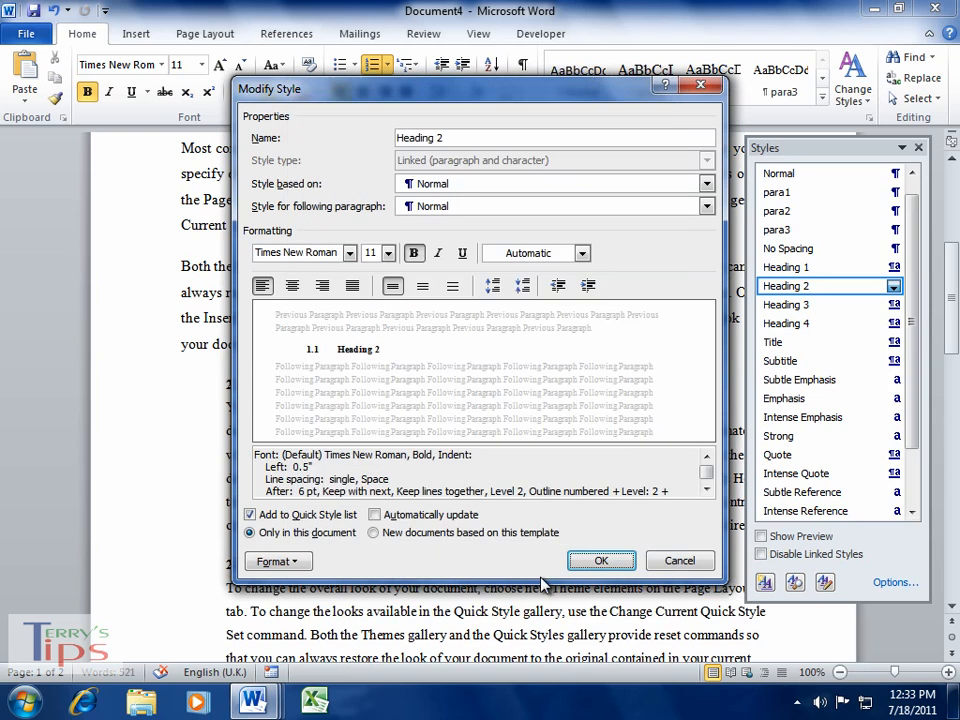
{"action": "left_click", "coordinate": [604, 562]}
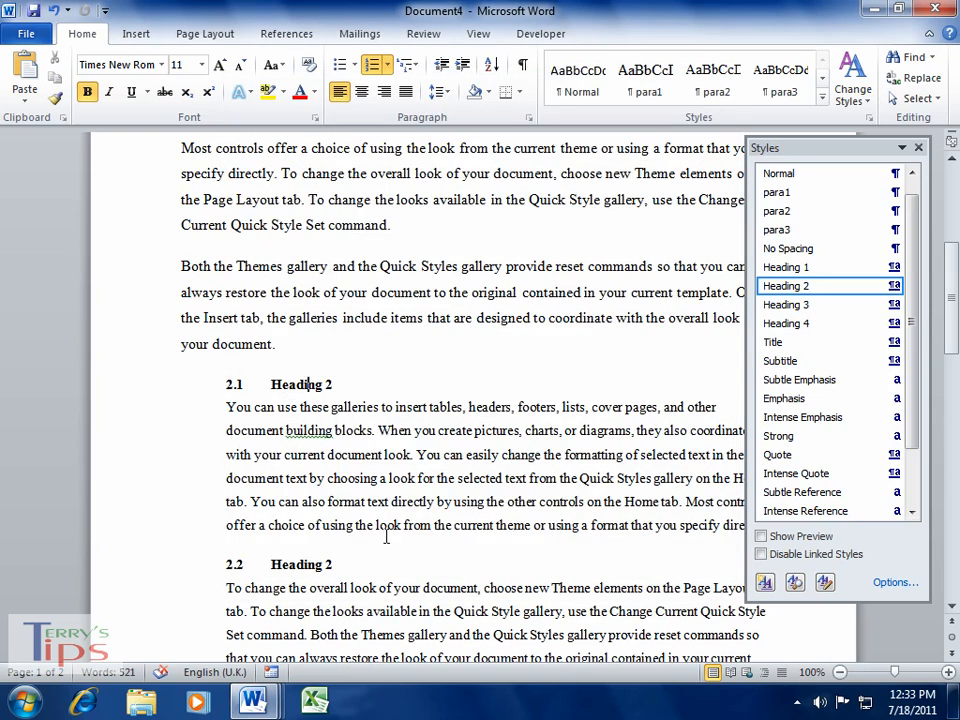
Step: Modify the Heading 3 style's paragraph format to use 6 pt spacing after, save the style, and close the list of styles
{"action": "scroll", "coordinate": [386, 537], "scroll_direction": "down", "scroll_amount": 8}
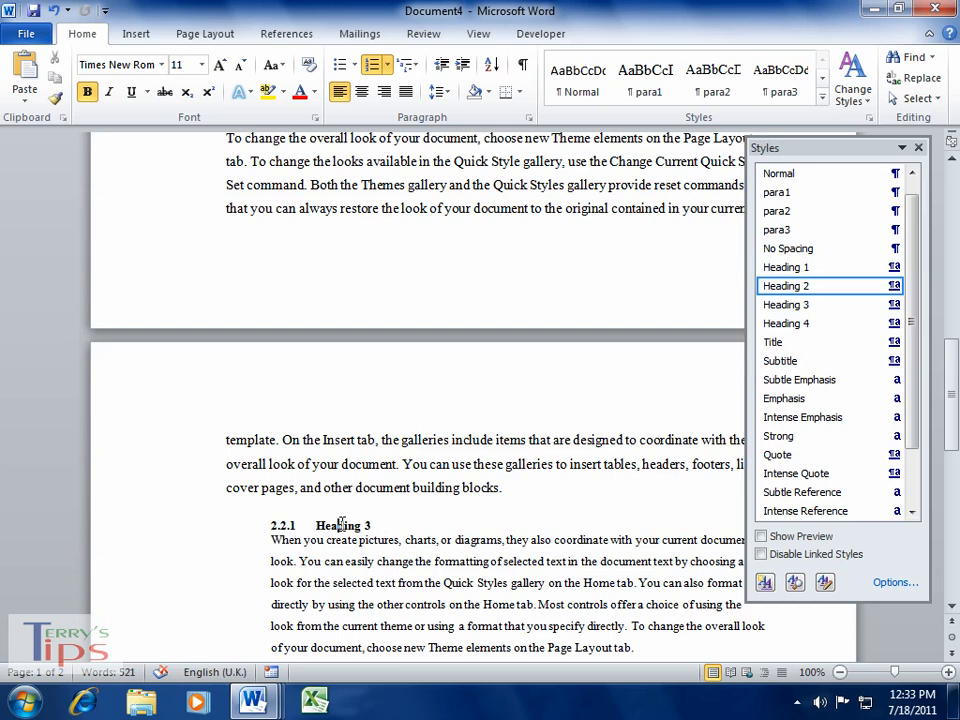
{"action": "left_click", "coordinate": [341, 525]}
{"action": "left_click", "coordinate": [893, 304]}
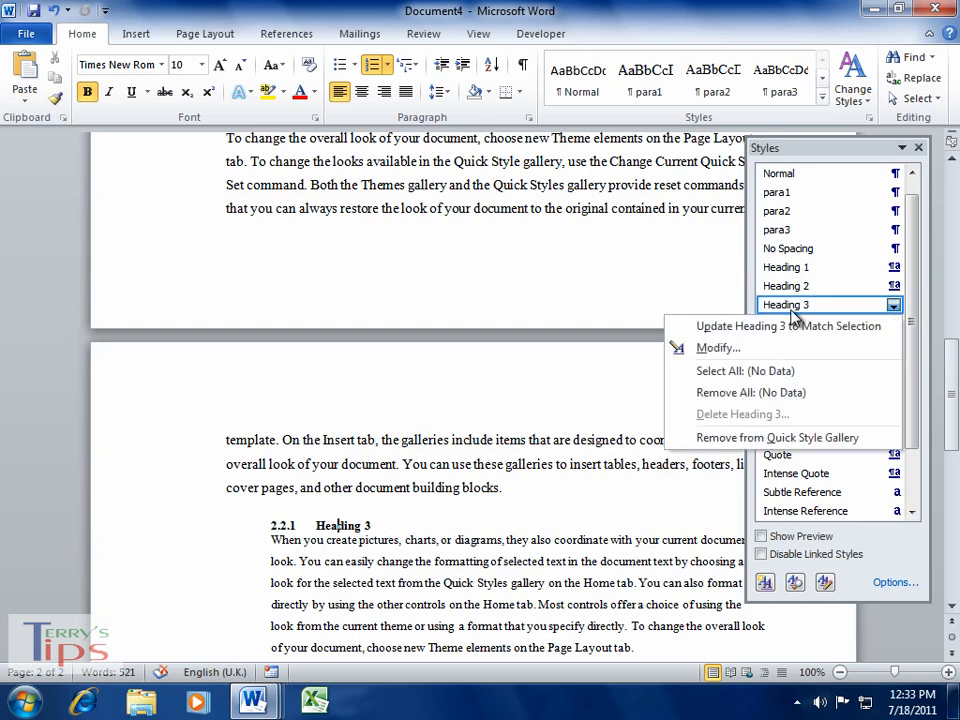
{"action": "left_click", "coordinate": [680, 347]}
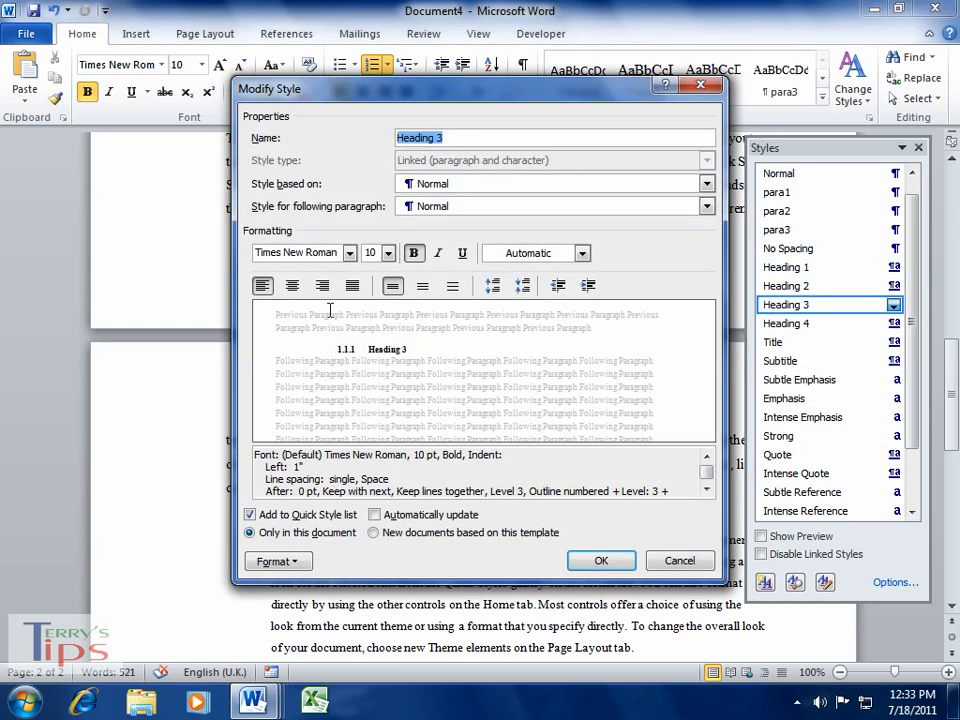
{"action": "left_click", "coordinate": [289, 563]}
{"action": "left_click", "coordinate": [308, 386]}
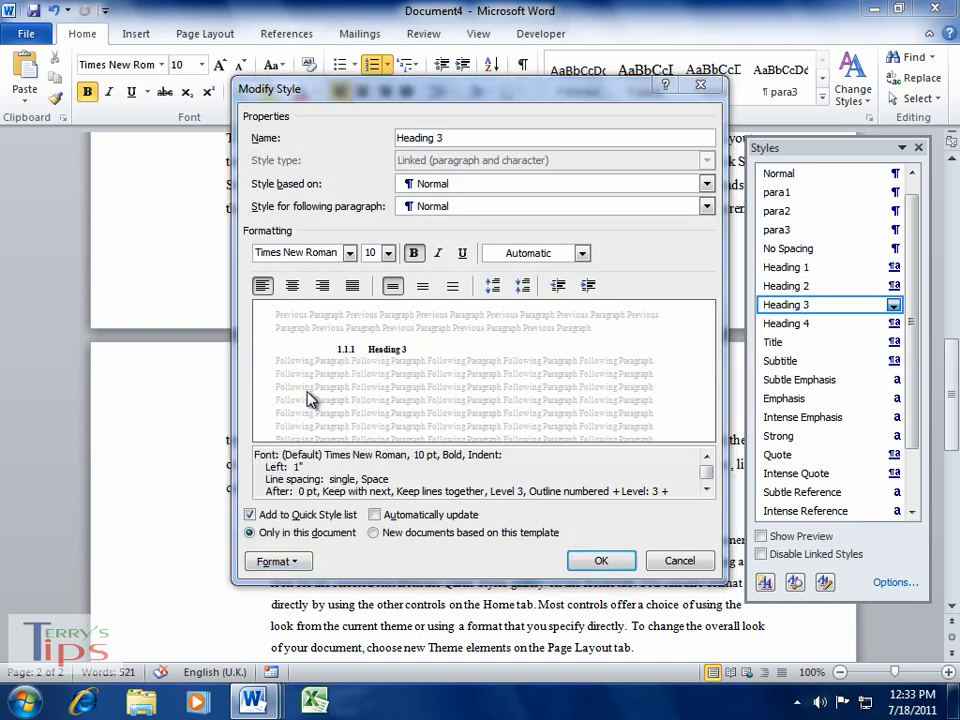
{"action": "left_click", "coordinate": [435, 374]}
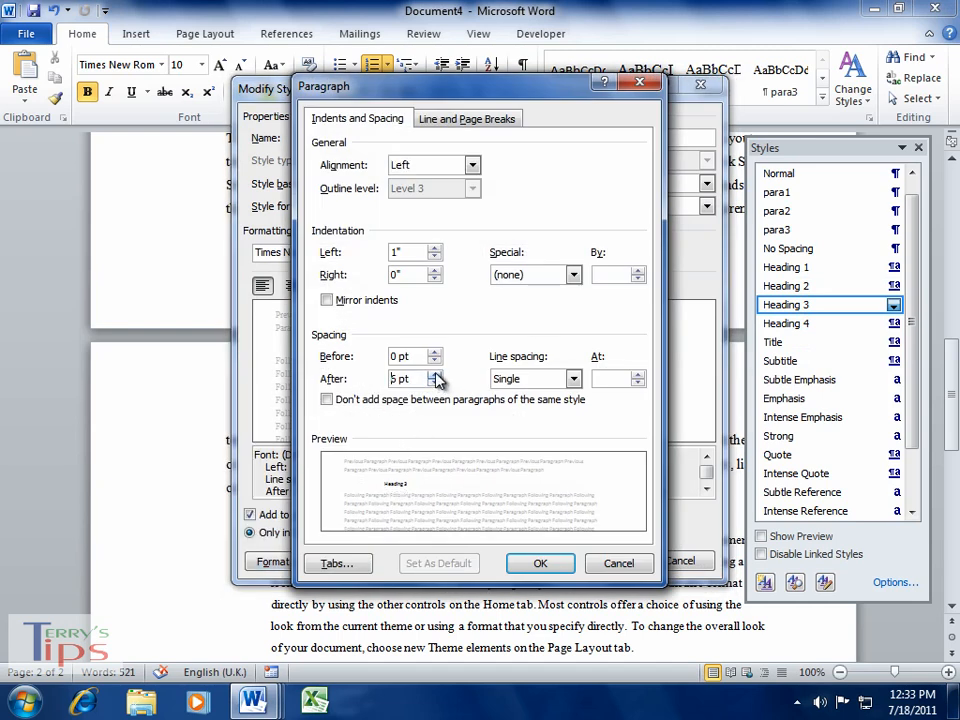
{"action": "left_click", "coordinate": [540, 565]}
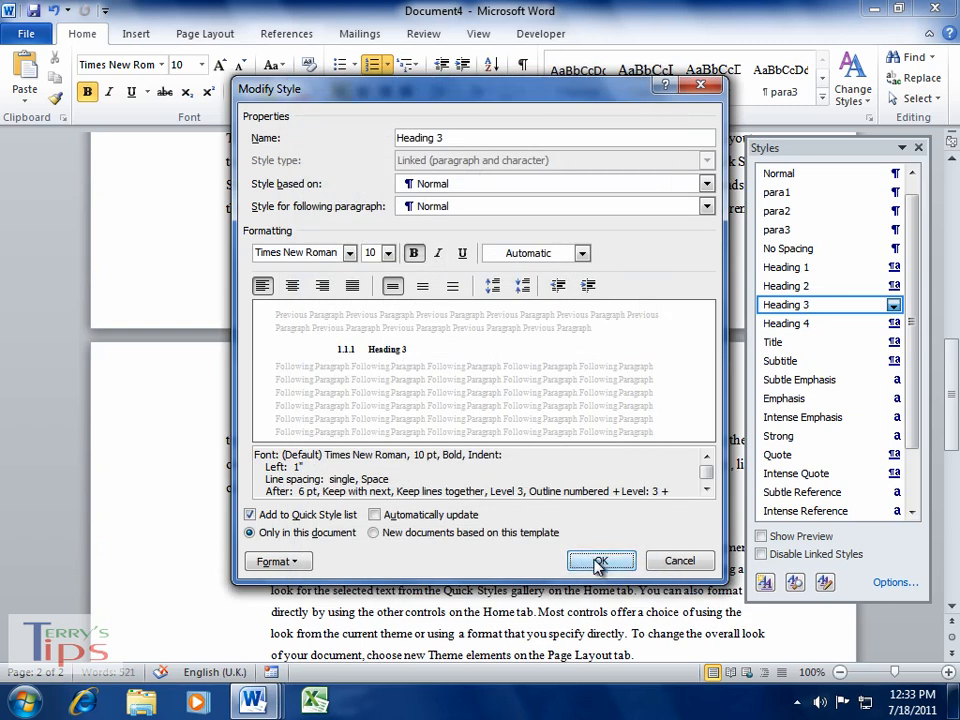
{"action": "left_click", "coordinate": [598, 563]}
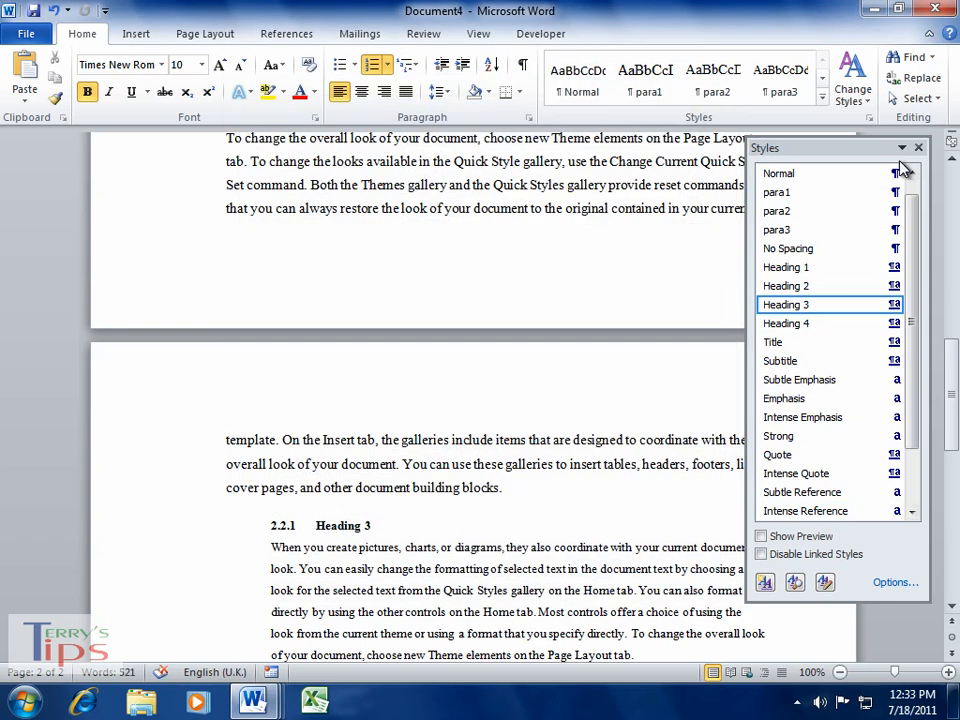
{"action": "left_click", "coordinate": [919, 148]}
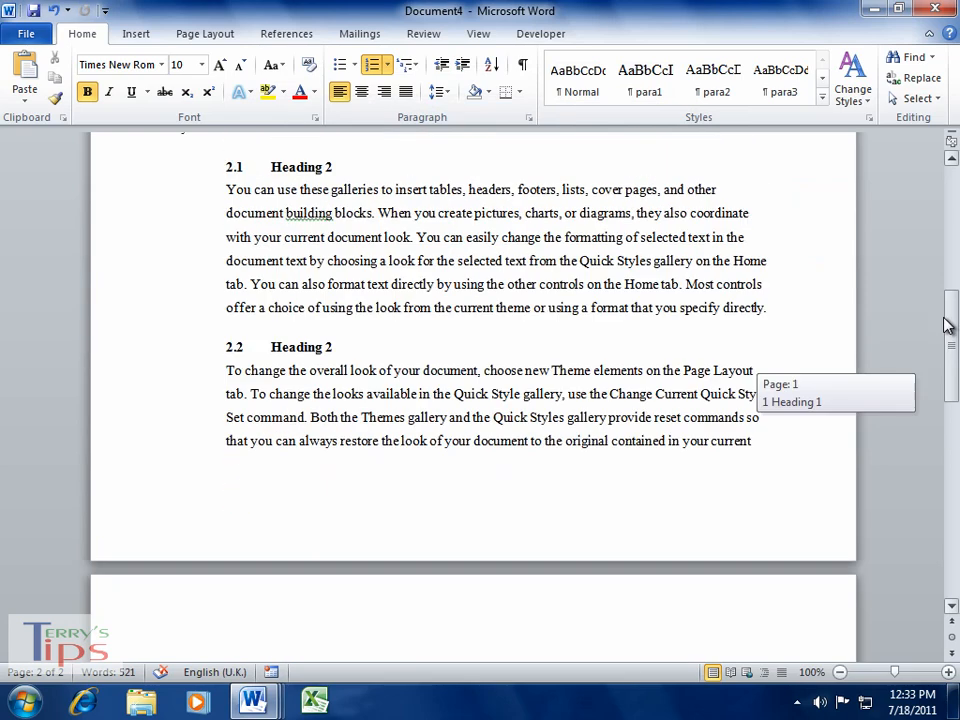